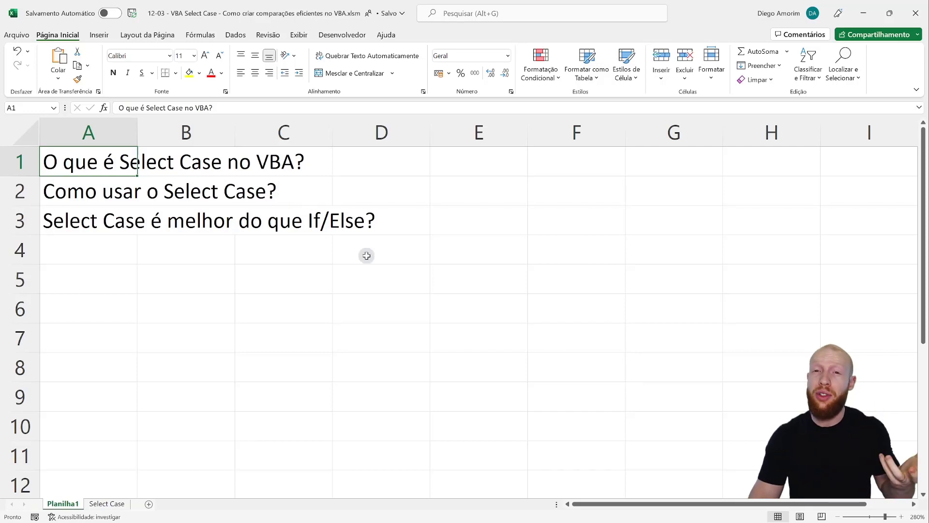
Highlight the question rows on the questions sheet, ending on the Select Case question
drag(35, 166, 21, 227)
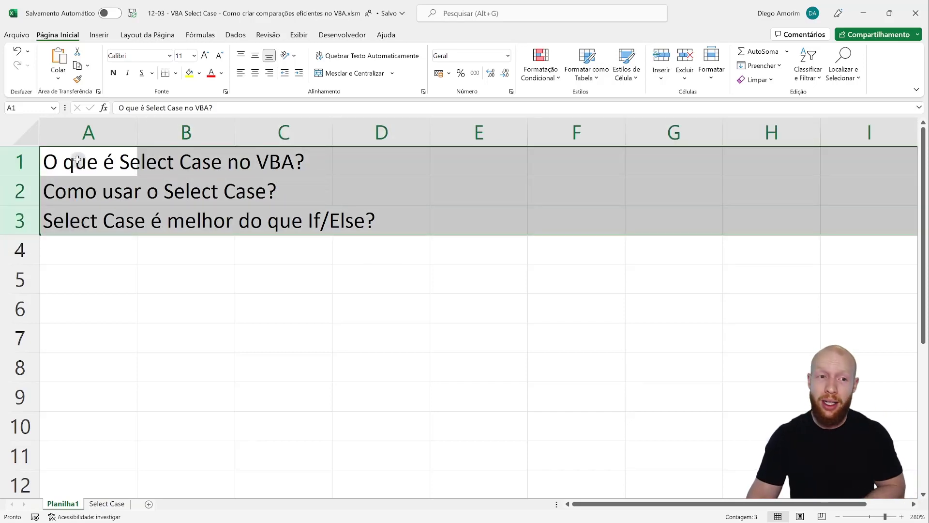
click(77, 160)
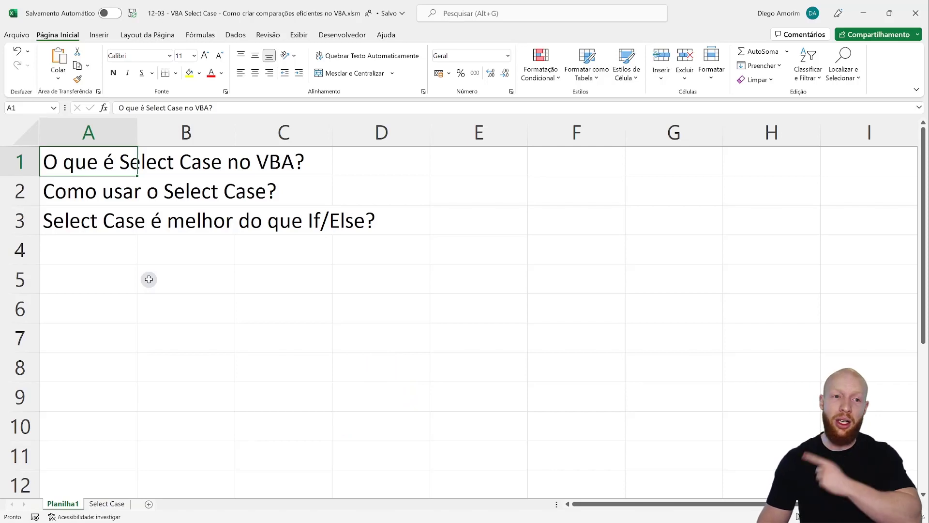
click(20, 162)
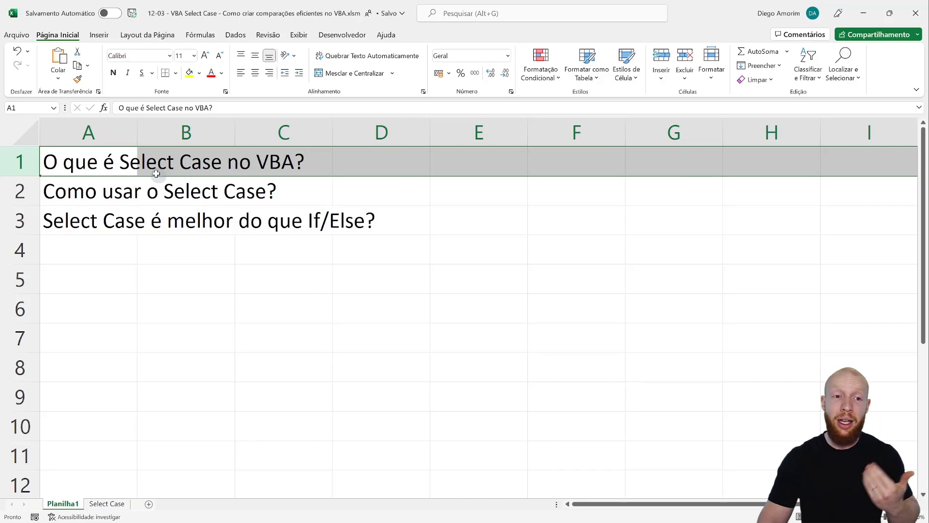
click(105, 158)
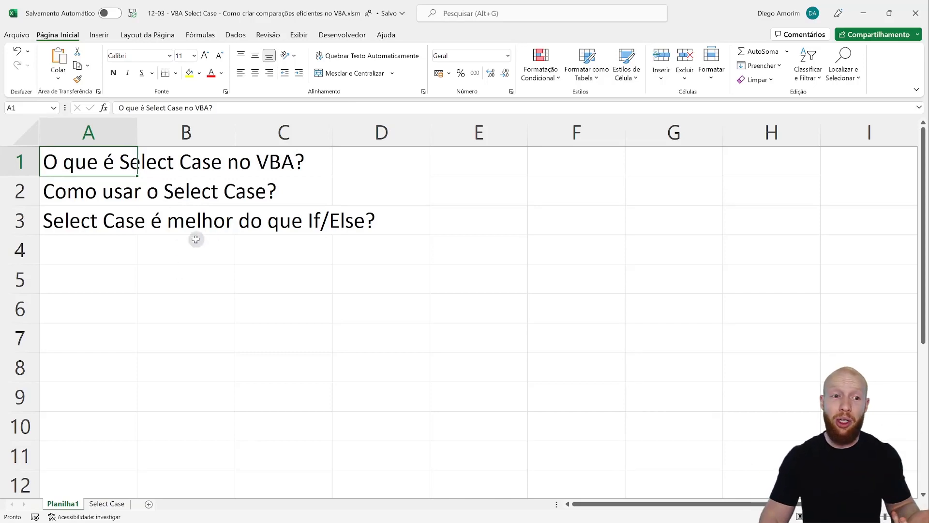
click(20, 191)
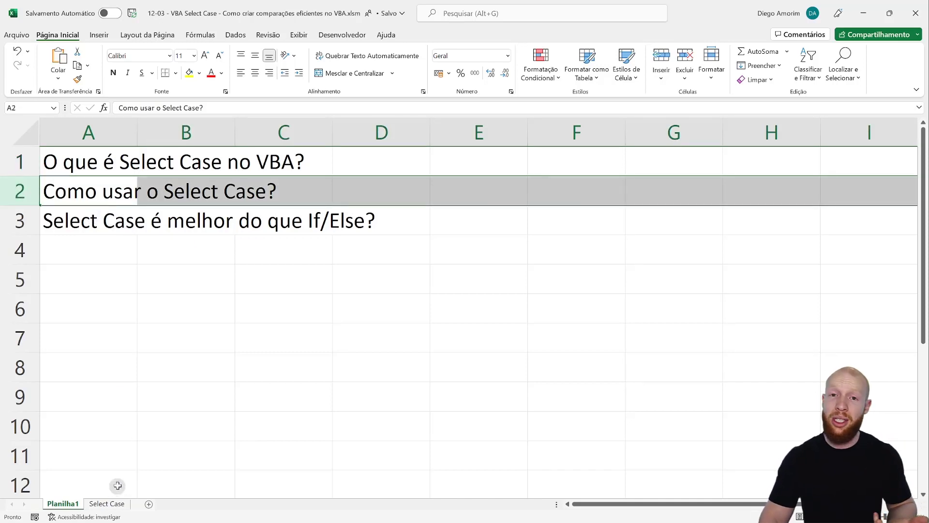
Go to the Select Case sheet and highlight the DDD and Estado columns
click(118, 506)
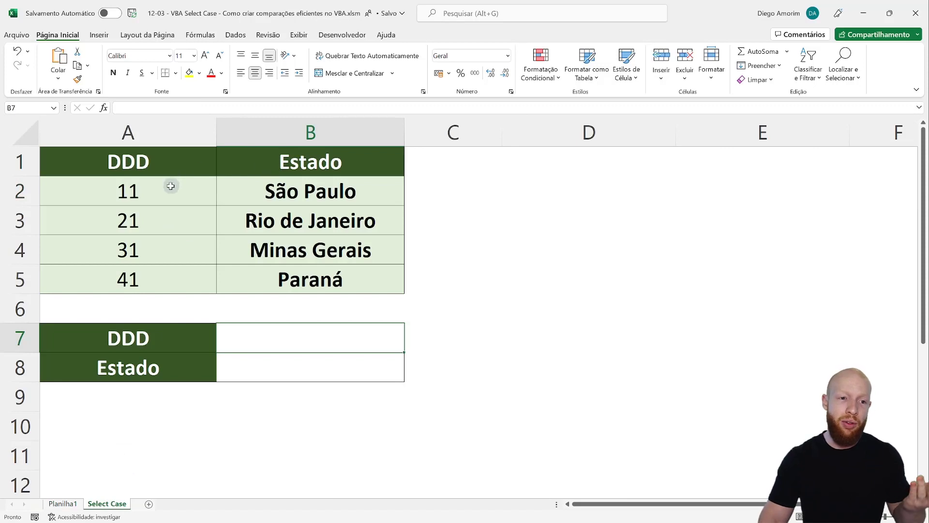
drag(171, 186, 179, 281)
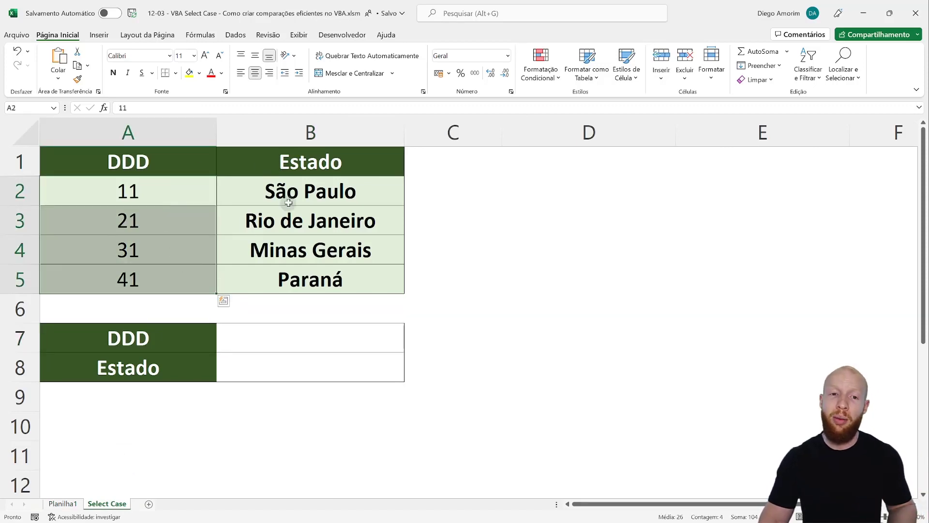
drag(288, 203, 310, 279)
drag(92, 197, 141, 270)
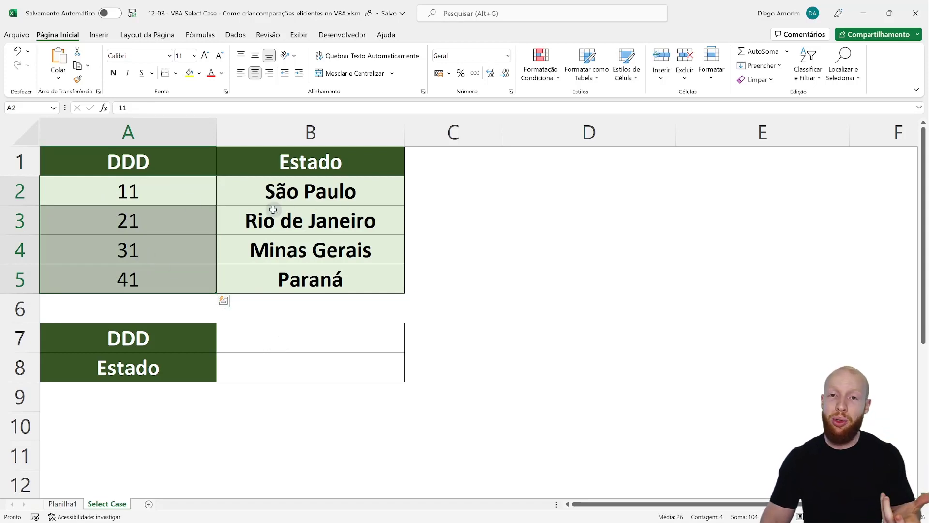
Review each pair in A2:B5: 11 São Paulo, 21 Rio de Janeiro, 31 Minas Gerais, 41 Paraná
click(170, 189)
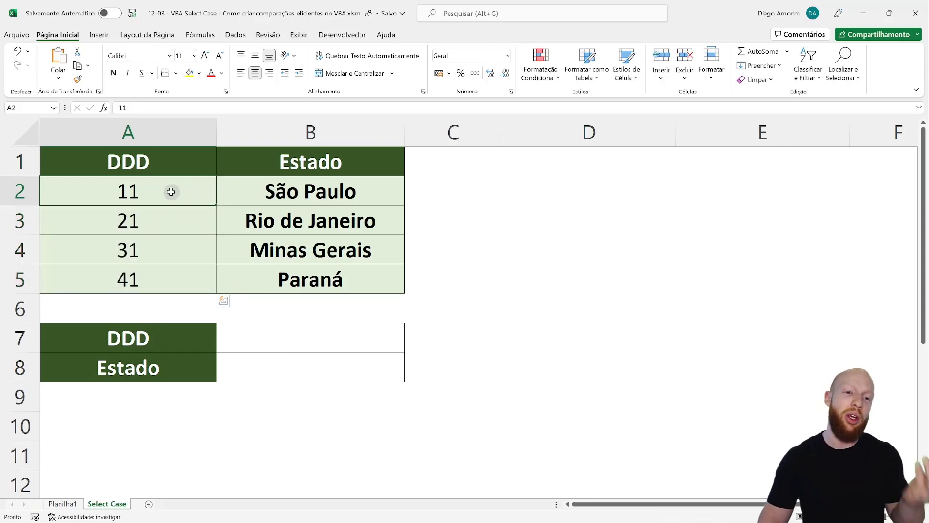
click(367, 193)
click(184, 228)
click(326, 221)
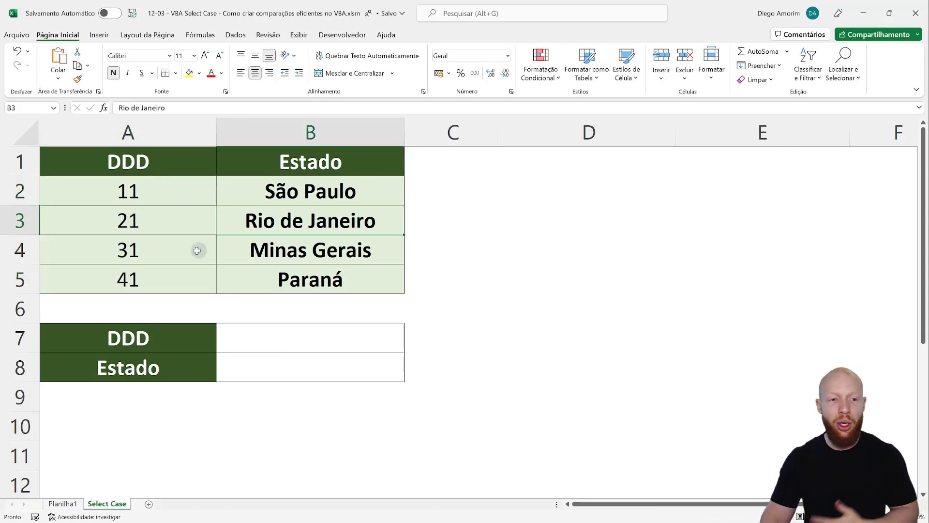
click(169, 255)
click(307, 244)
click(184, 276)
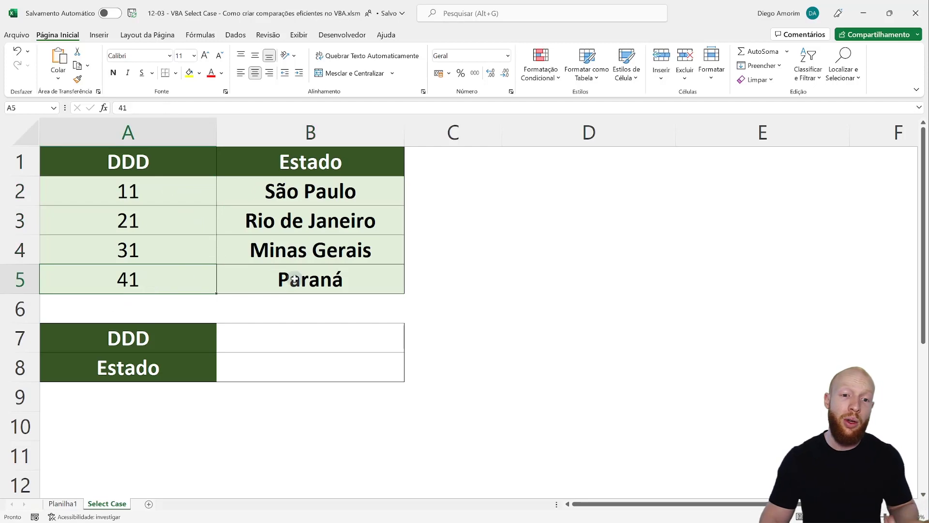
click(300, 279)
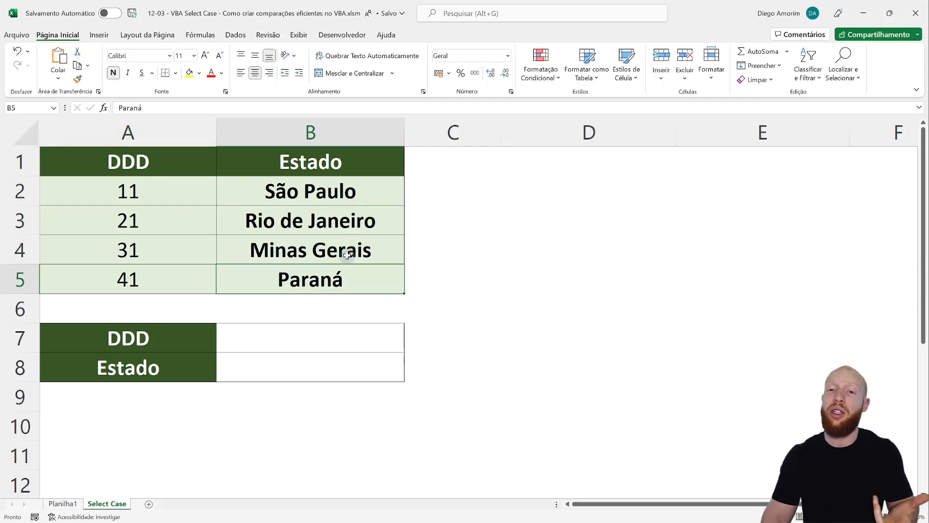
click(158, 218)
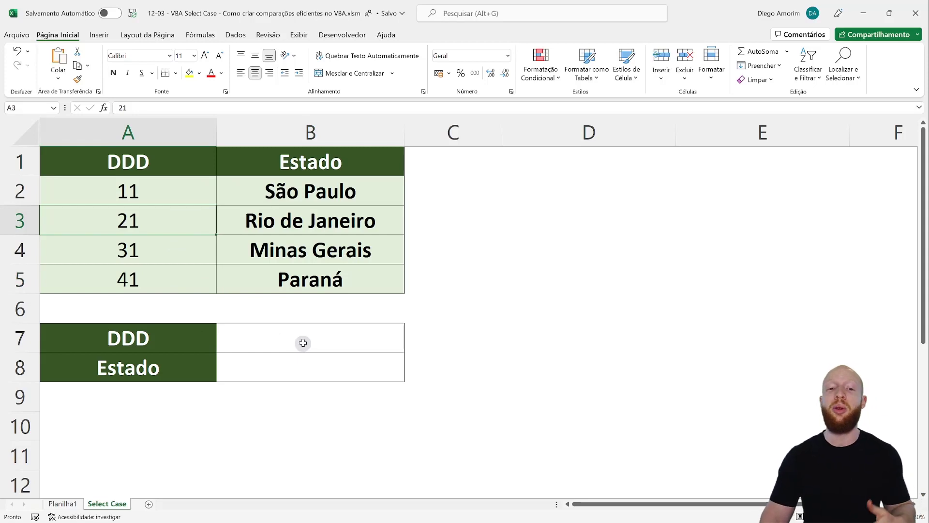
click(301, 222)
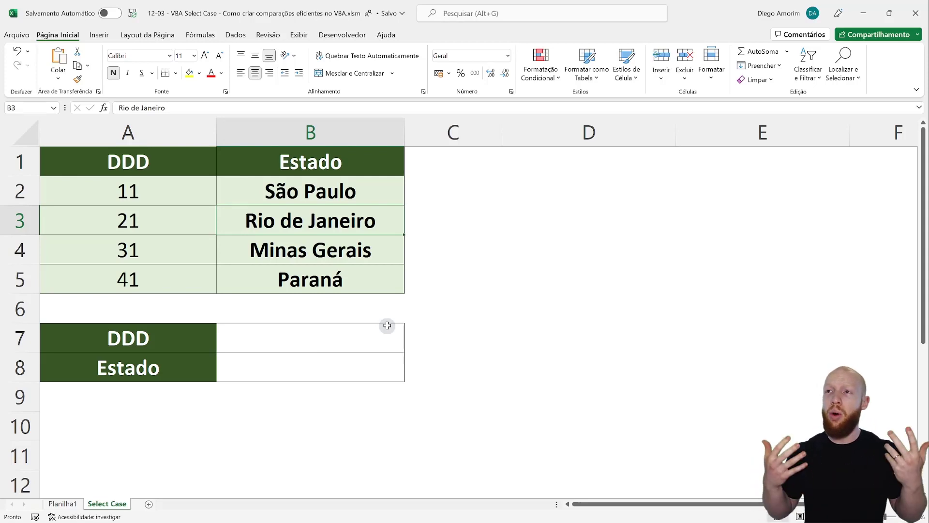
Label cell D3 with 'If', then start and cancel an =SE( formula
click(590, 211)
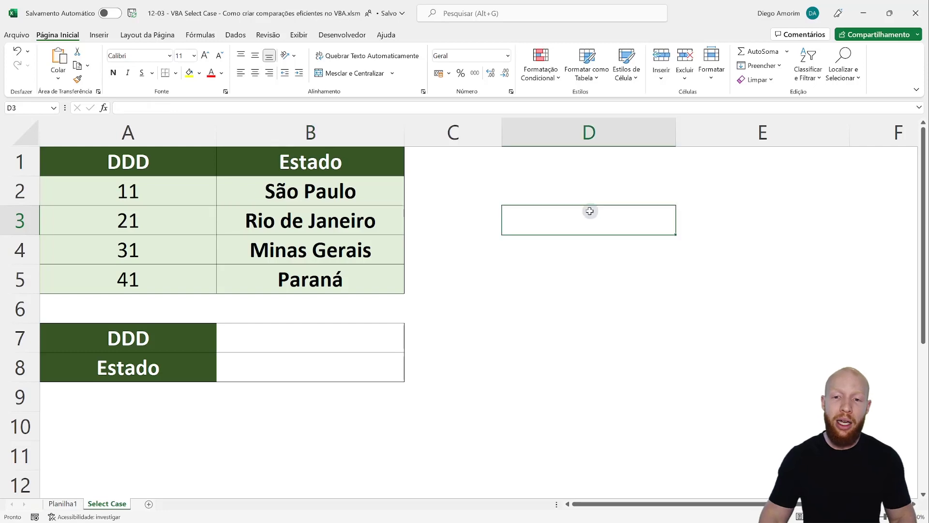
text(If/Else)
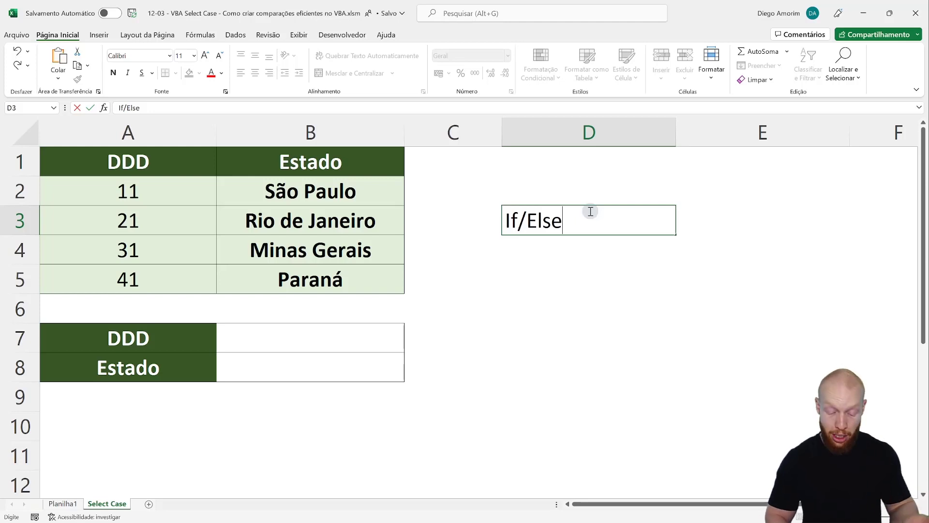
key(Return)
text(=SE()
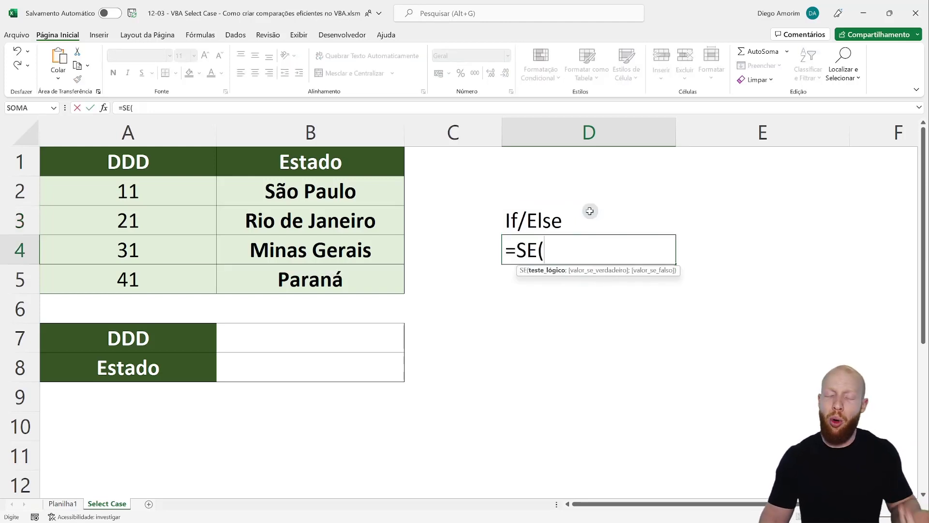
key(Escape)
Enter DDD 21 in B7 and go over the DDD/state pairs in A2:B5
click(319, 334)
text(21)
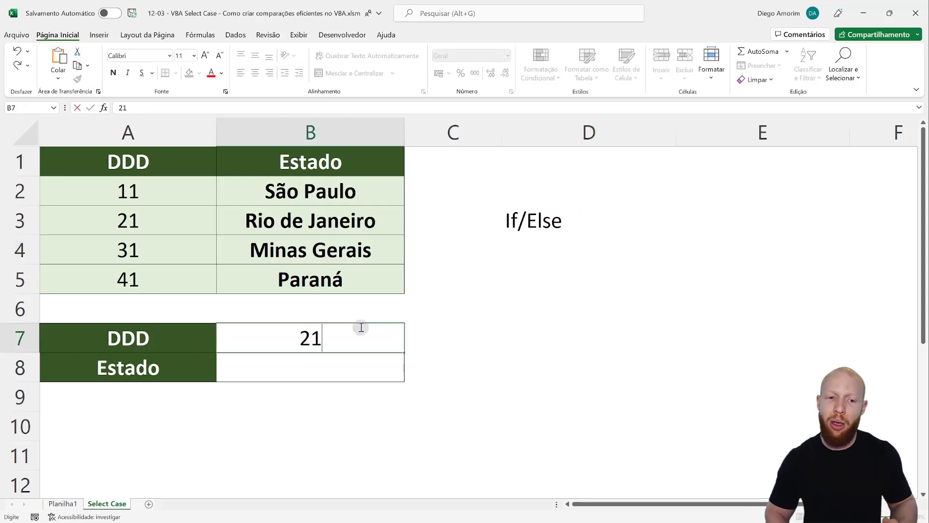
key(Return)
click(162, 201)
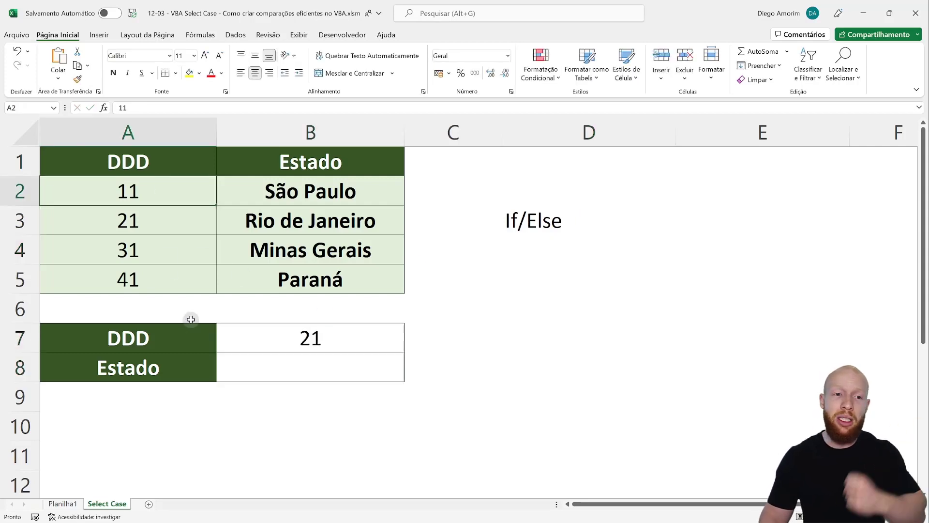
click(300, 195)
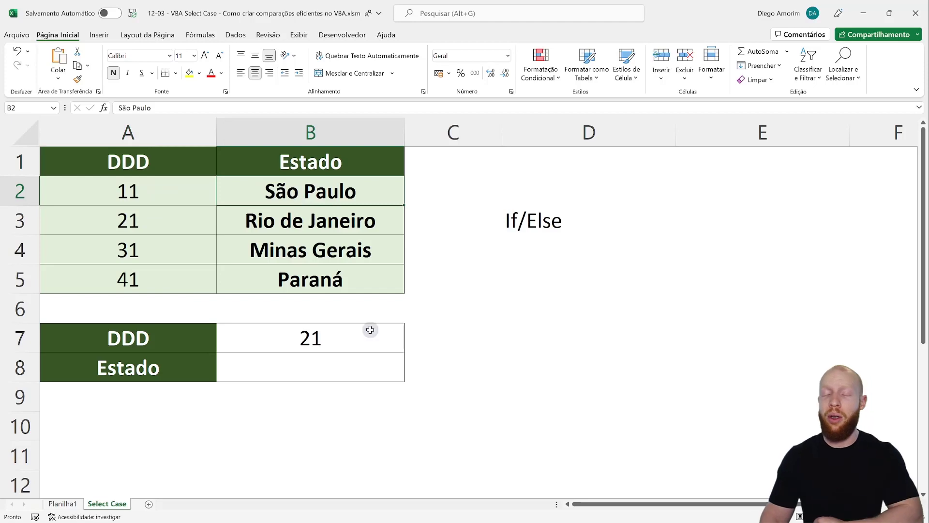
click(322, 329)
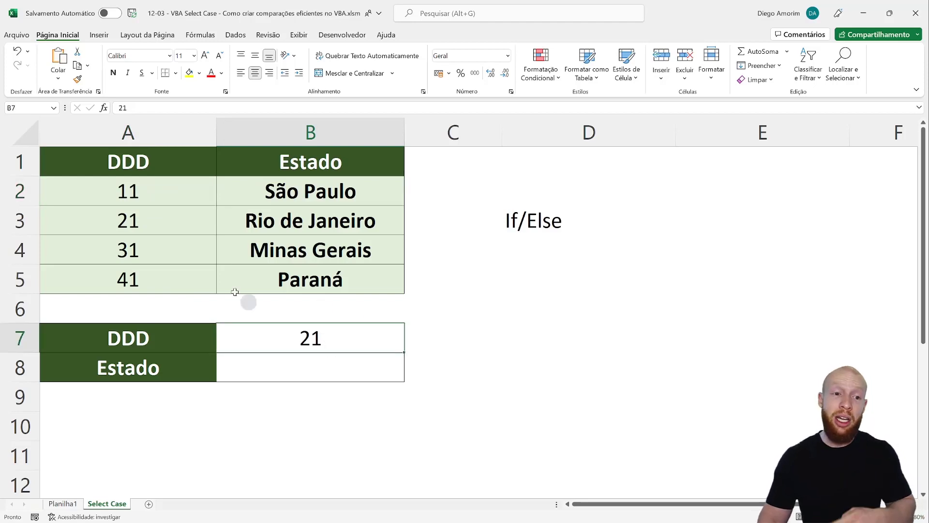
click(170, 223)
click(297, 223)
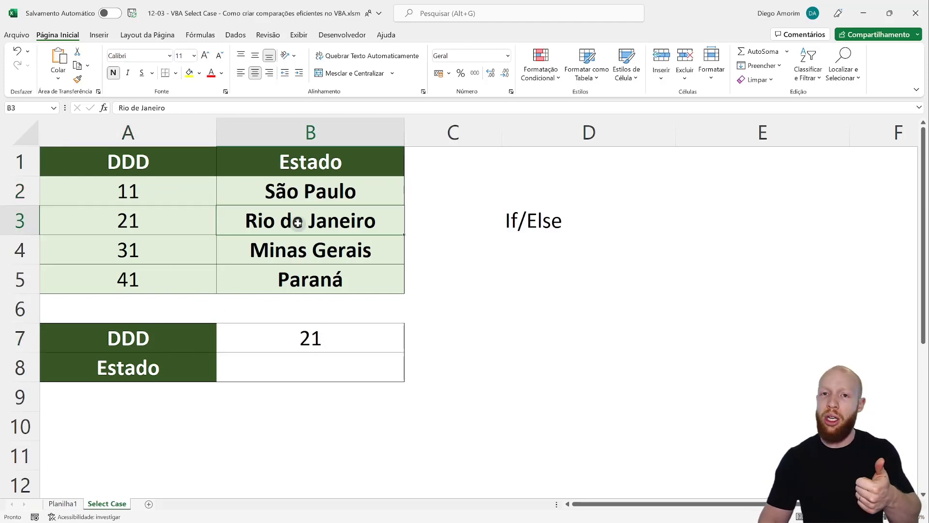
click(163, 248)
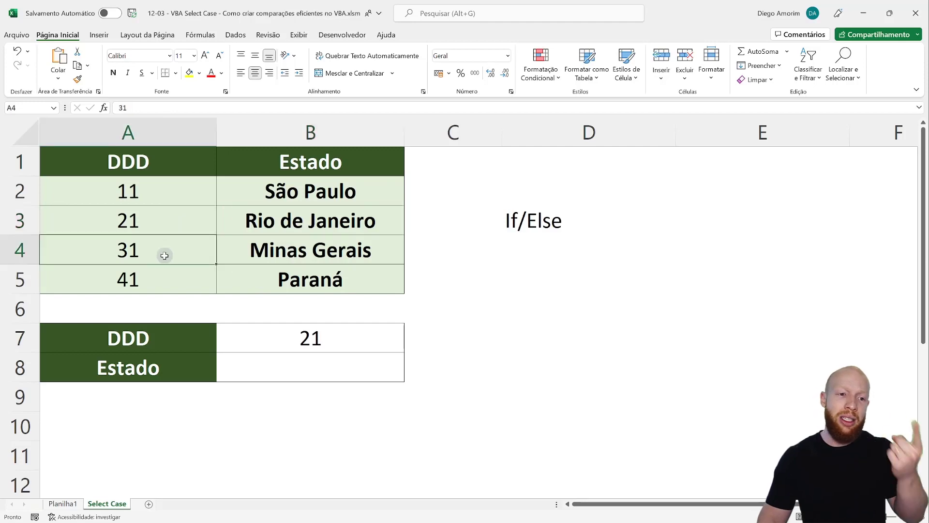
click(284, 251)
click(150, 280)
click(382, 285)
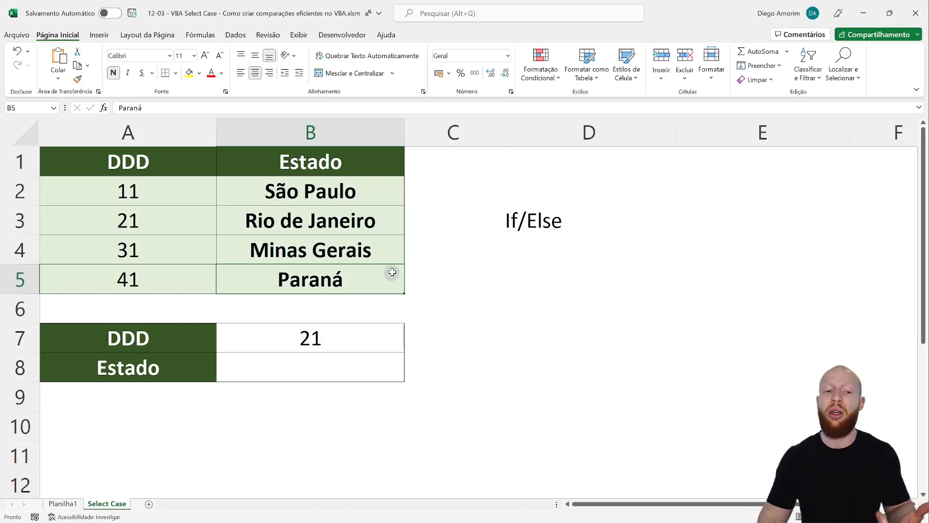
Check Planilha1, then clear the If note from D3 and open the VBA editor
click(63, 503)
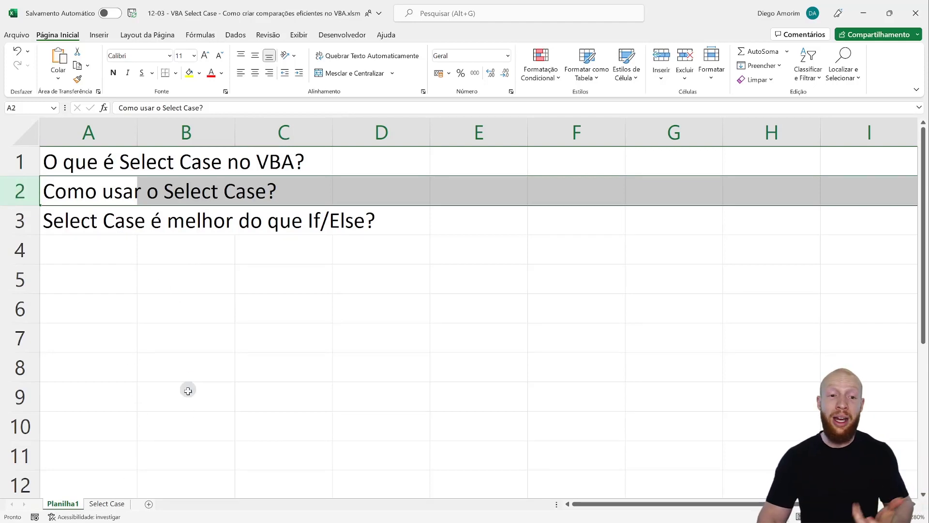
click(106, 503)
click(549, 219)
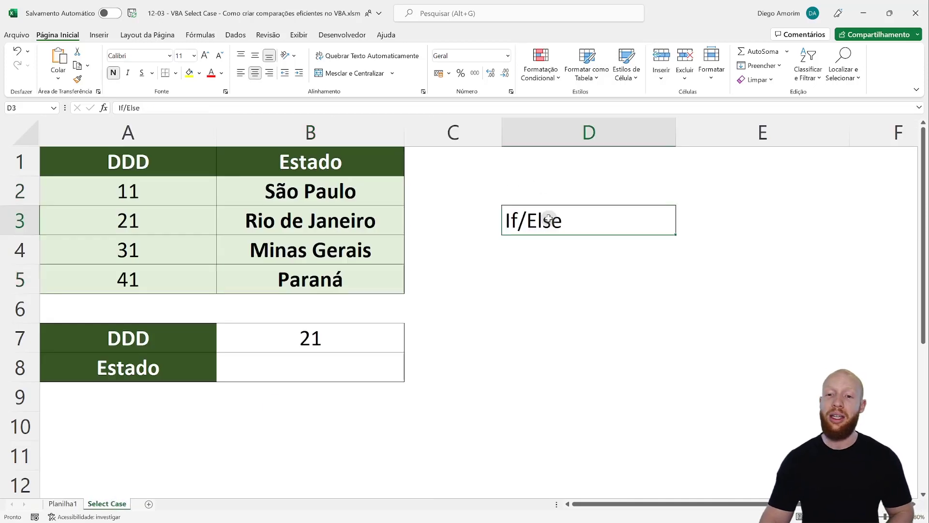
key(Delete)
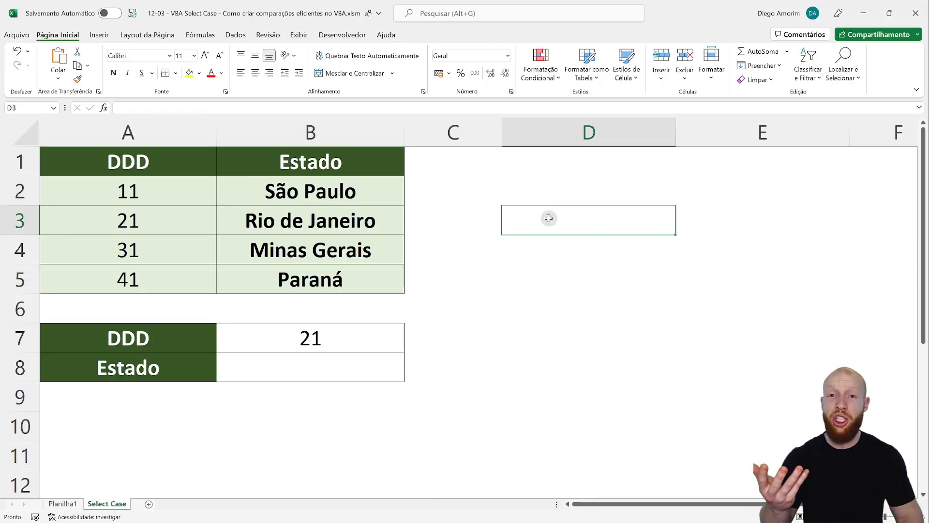
key(alt+F11)
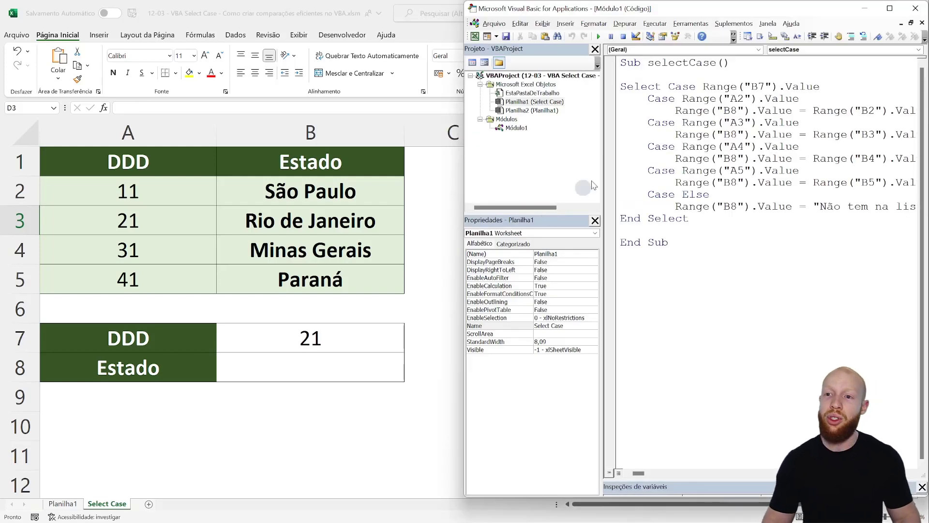
Maximize the code window and delete the Select Case block, leaving Sub selectCase() and End Sub
click(893, 11)
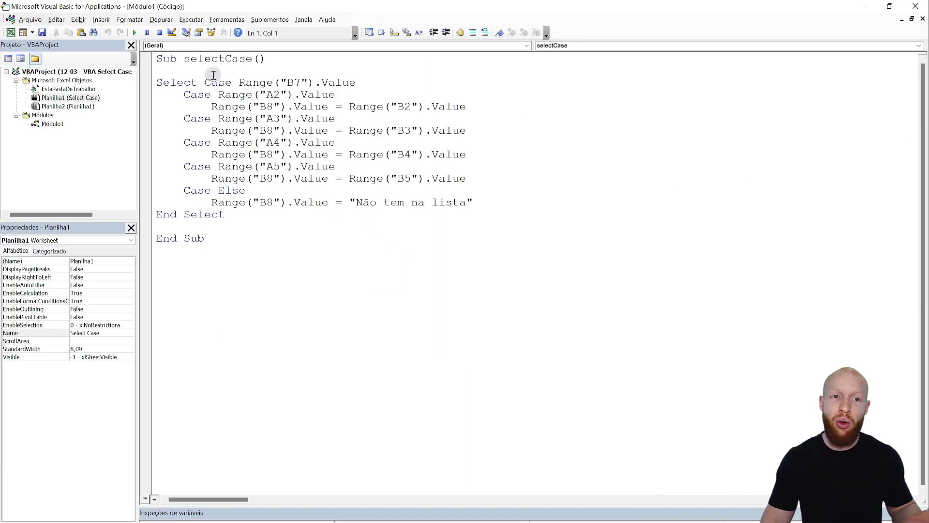
mouse_move(158, 84)
mouse_down()
mouse_move(265, 212)
mouse_move(158, 83)
mouse_up()
click(265, 212)
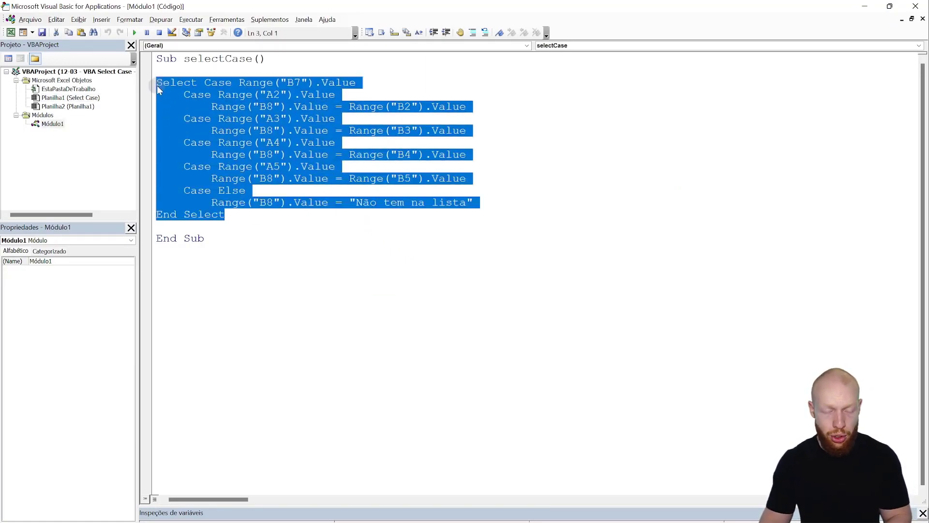
key(Delete)
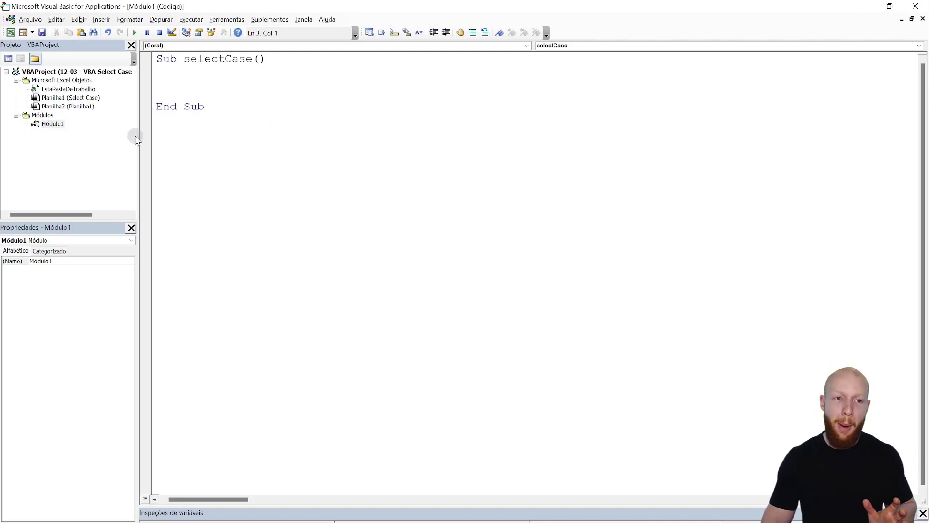
Open and close the Inserir menu, then select the selectCase procedure and press Delete
click(101, 19)
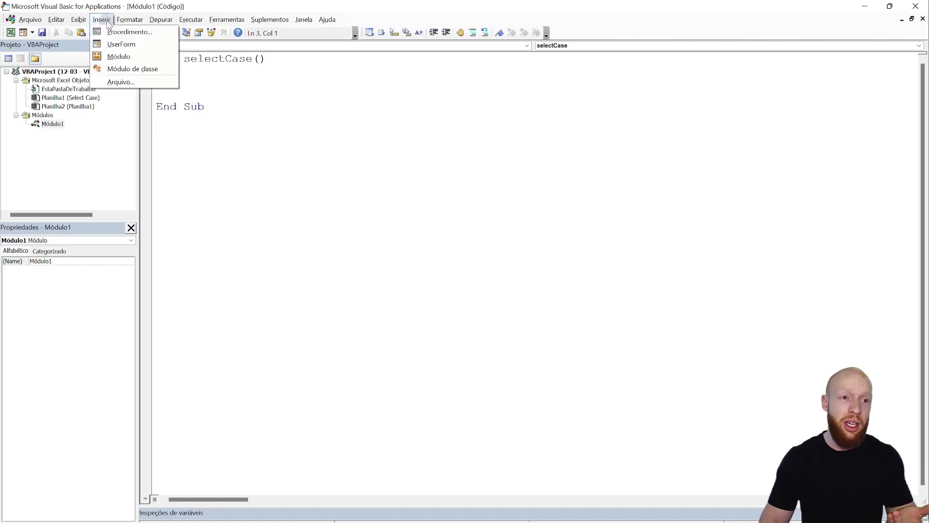
click(63, 131)
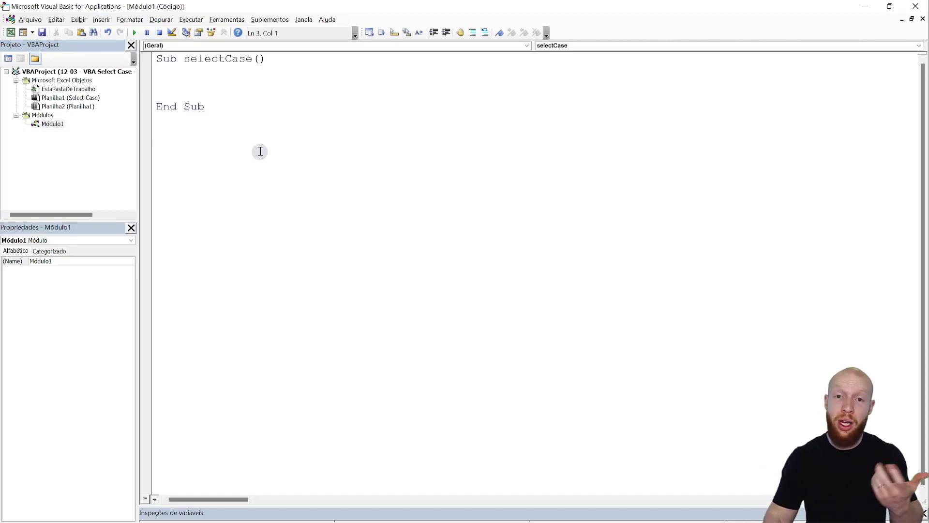
drag(158, 59, 339, 203)
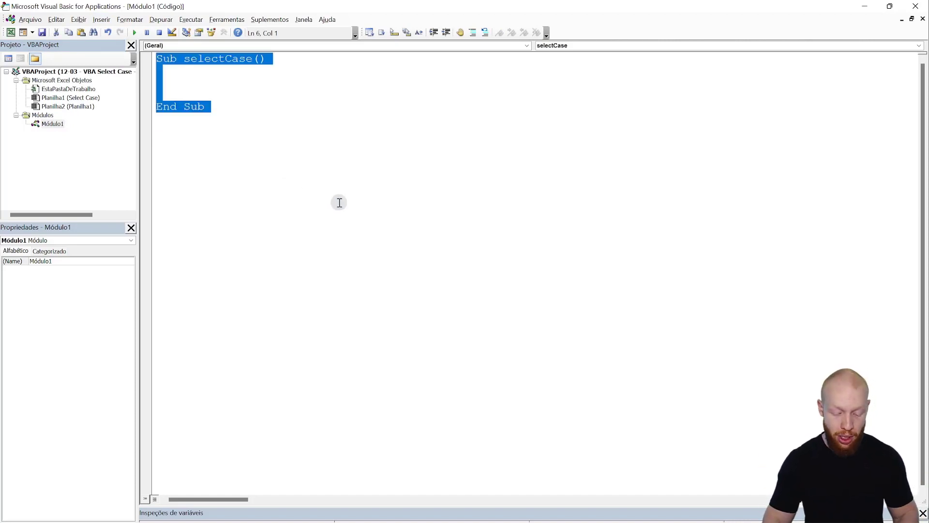
key(Delete)
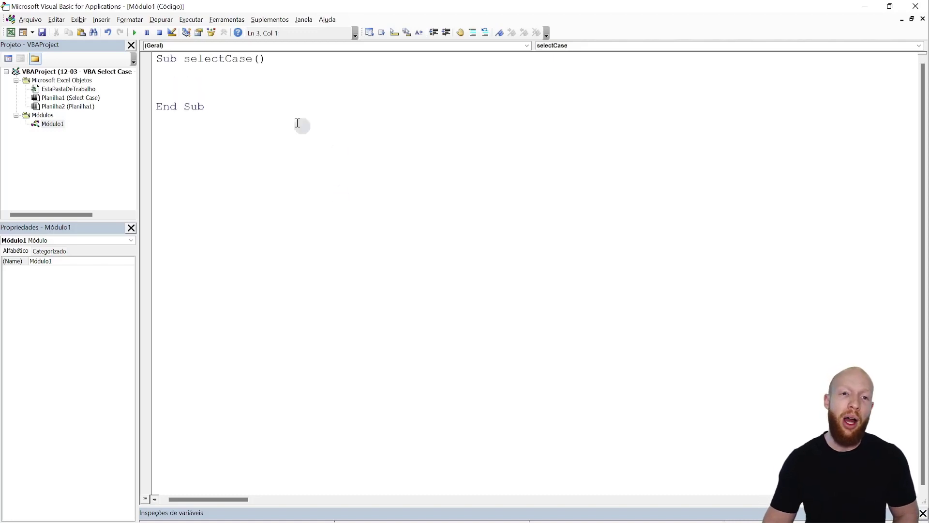
Review the empty selectCase Sub's name, body and End Sub, then switch to Excel
drag(161, 105, 280, 107)
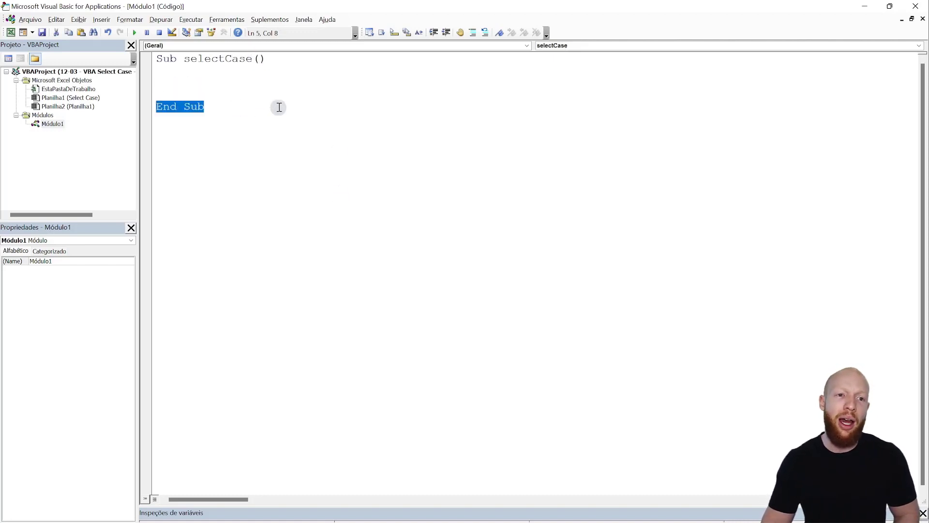
click(202, 107)
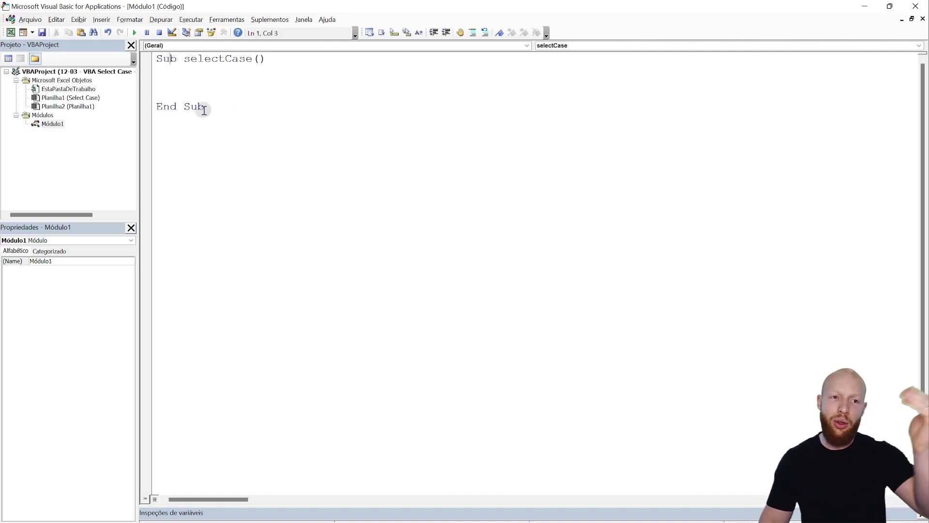
drag(201, 75, 216, 100)
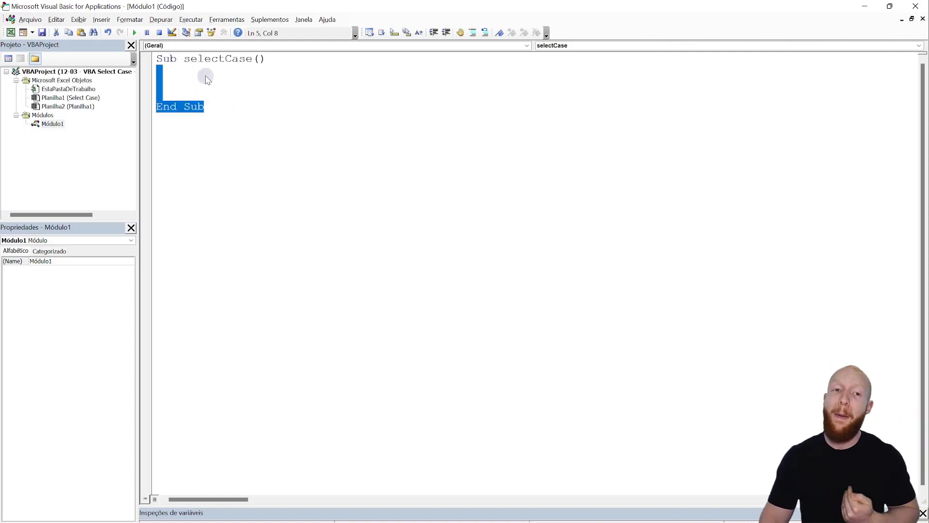
double_click(215, 58)
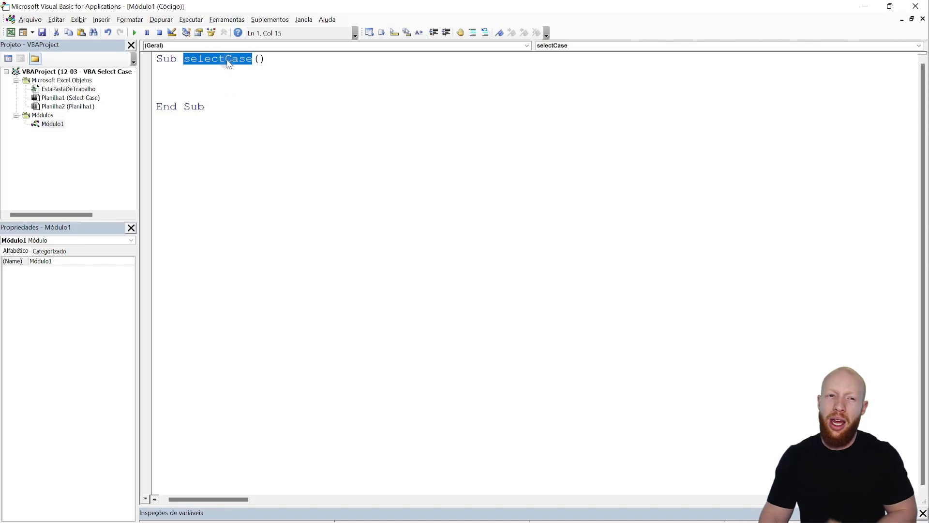
click(226, 59)
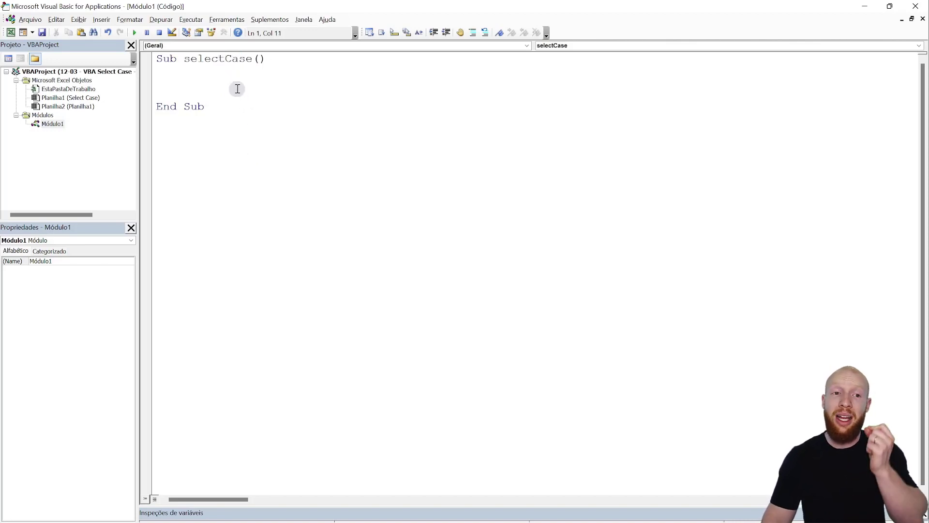
click(240, 81)
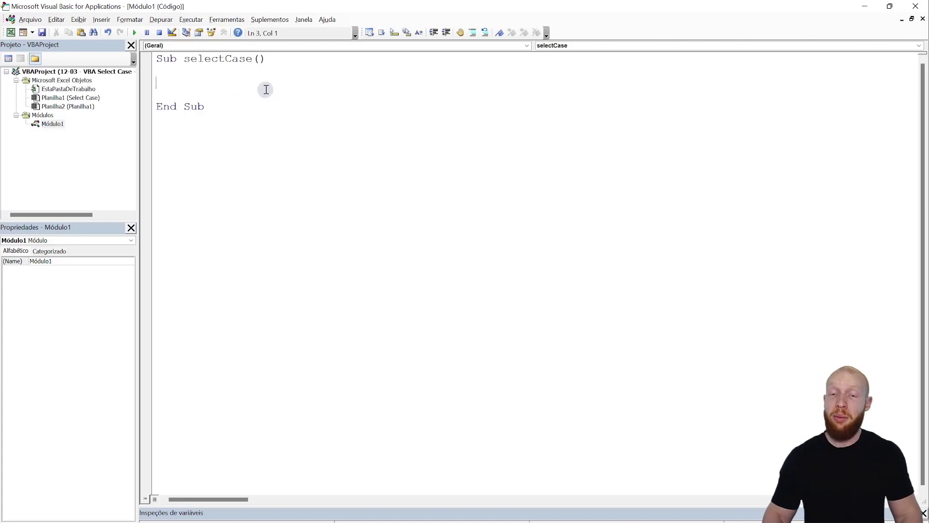
key(alt+F11)
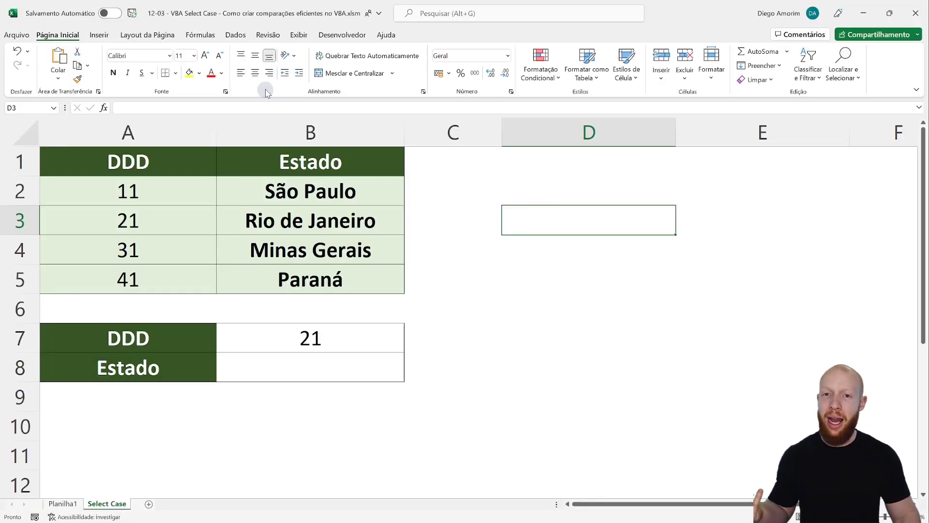
Check cell B7 holding DDD 21 in the workbook before returning to the code
key(alt+F11)
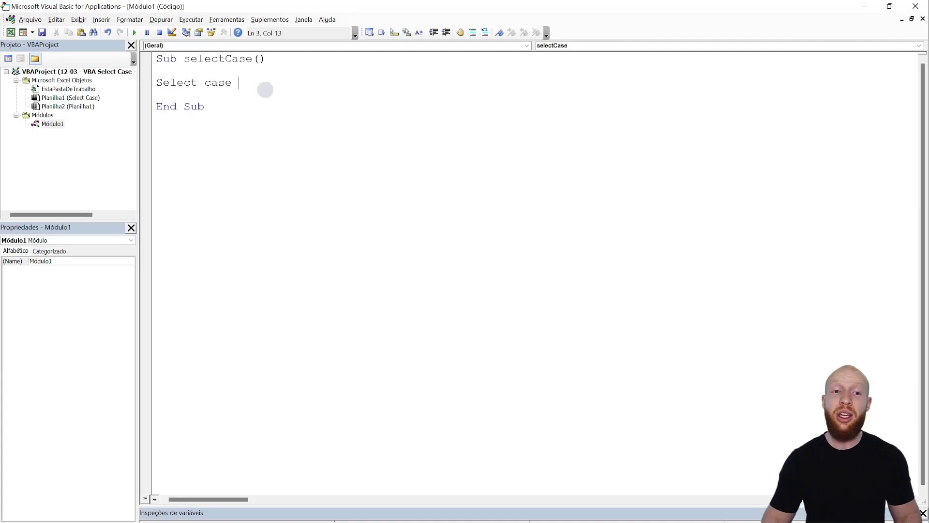
key(alt+F11)
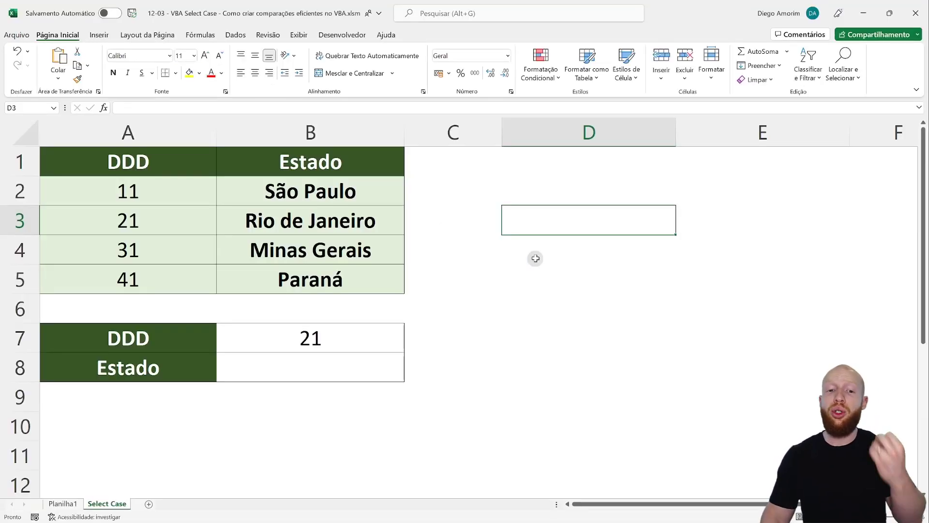
click(350, 334)
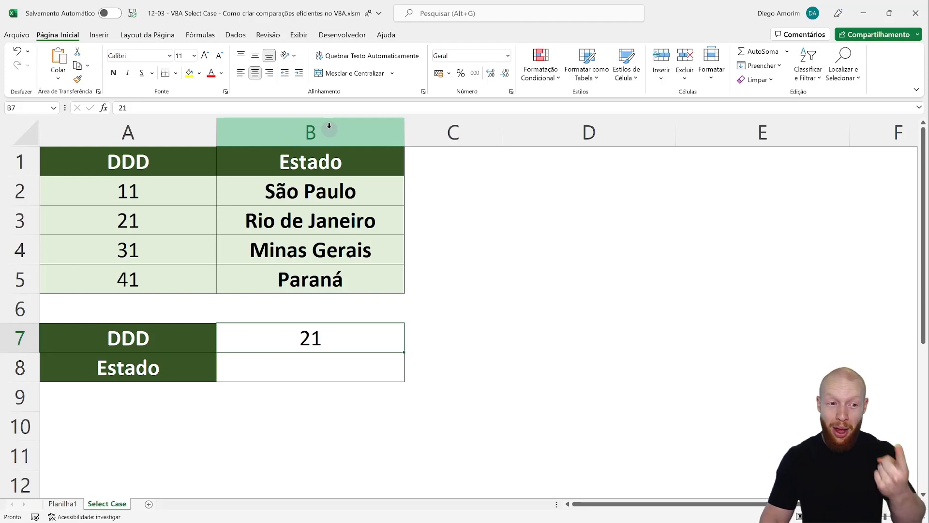
click(328, 128)
drag(8, 351, 7, 350)
click(310, 338)
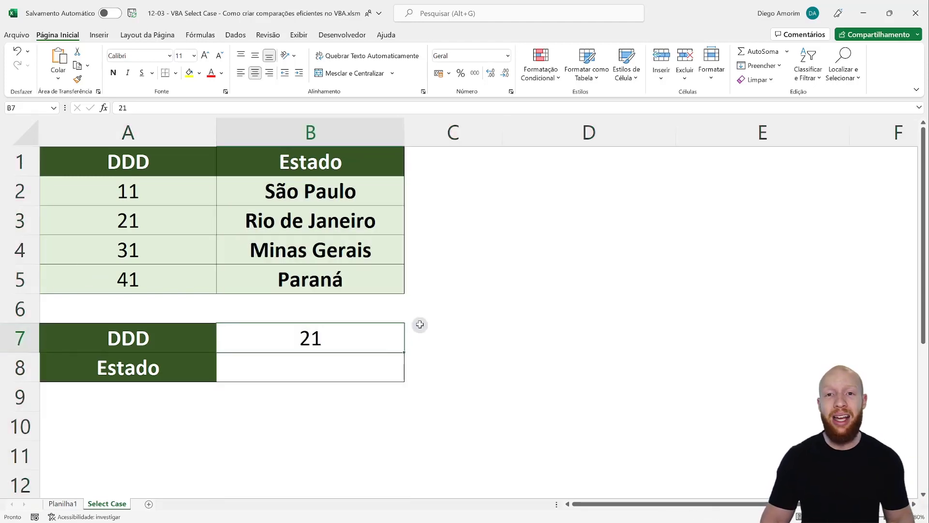
key(alt+F11)
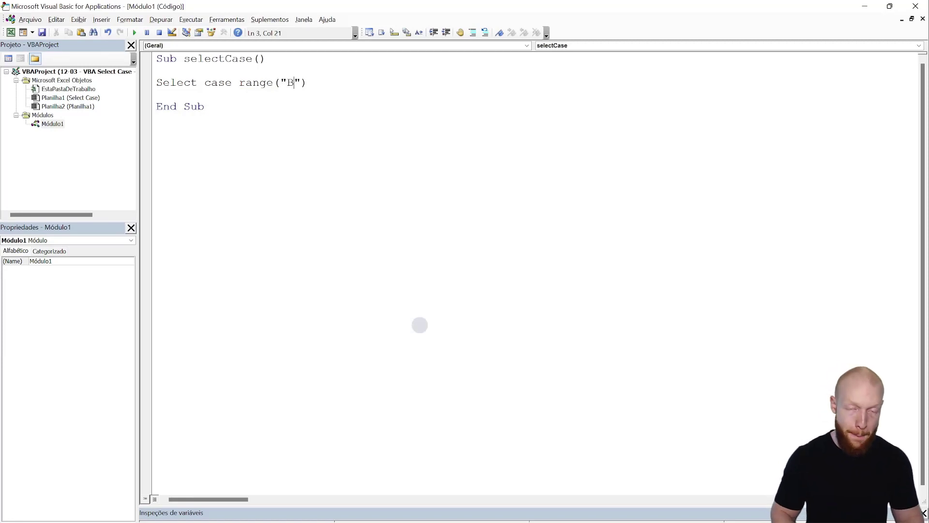
Complete the line Select case range("B7").Value and highlight its cell reference and Value property
text(.)
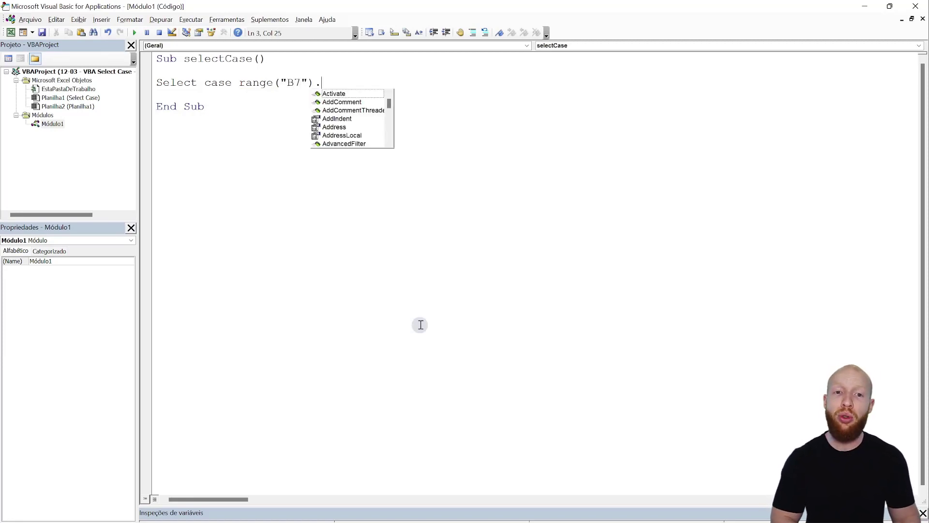
text(value)
key(Tab)
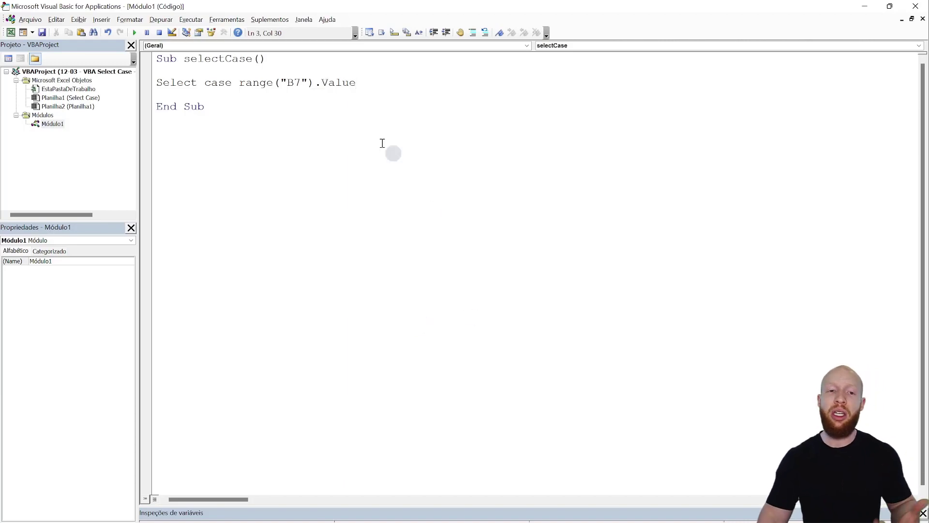
drag(240, 83, 315, 83)
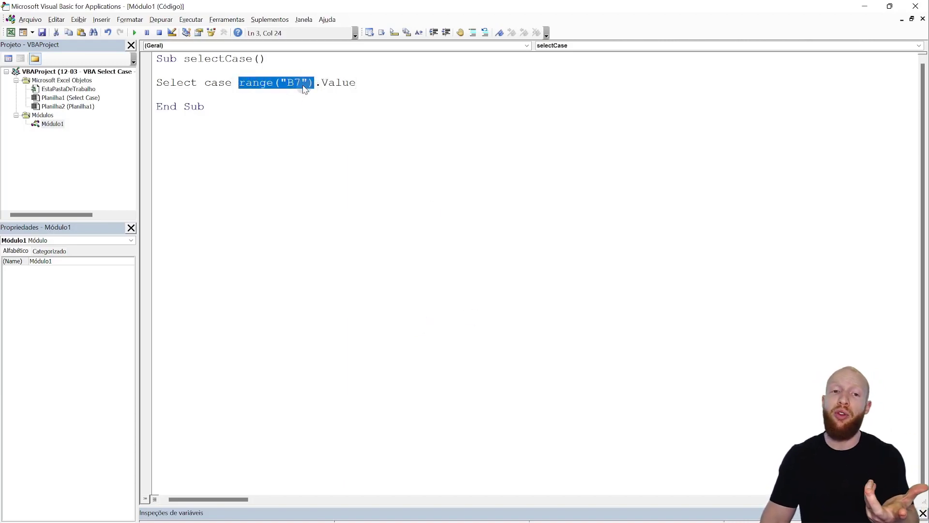
double_click(294, 83)
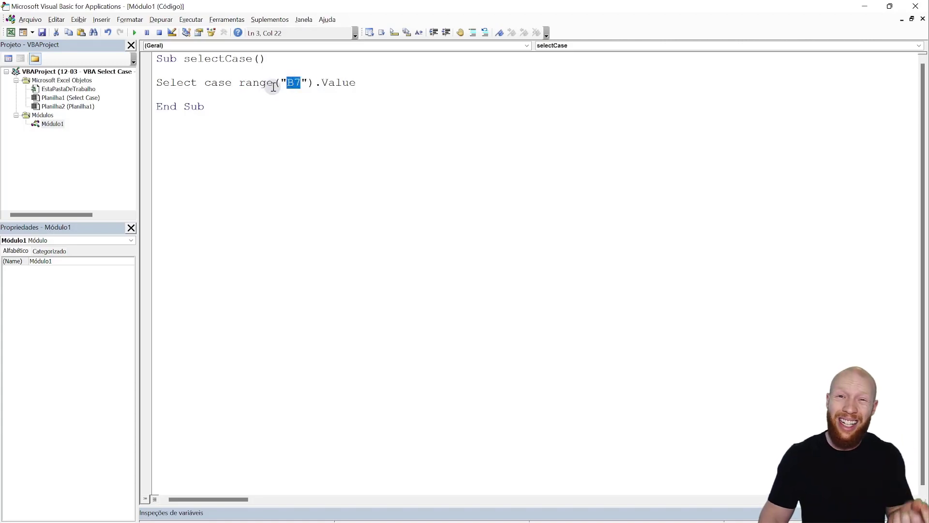
click(300, 84)
double_click(317, 83)
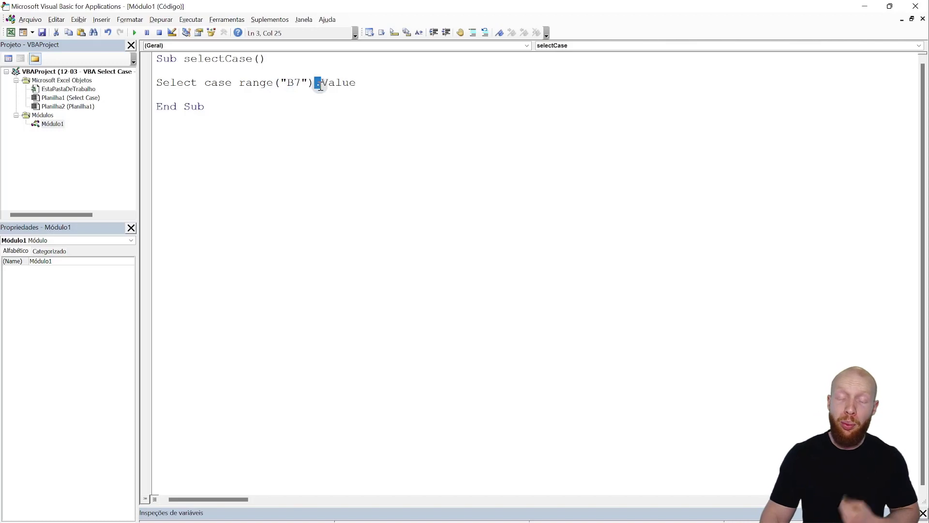
drag(313, 84, 240, 86)
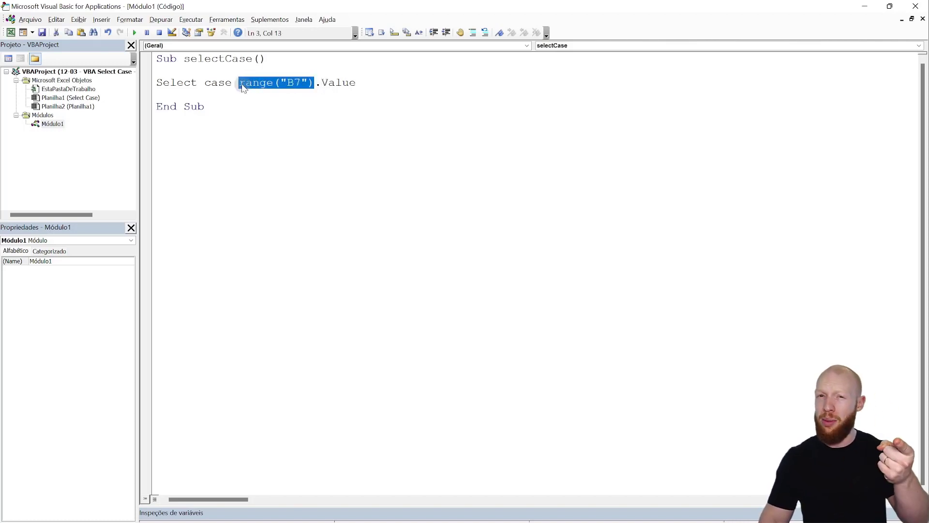
double_click(319, 84)
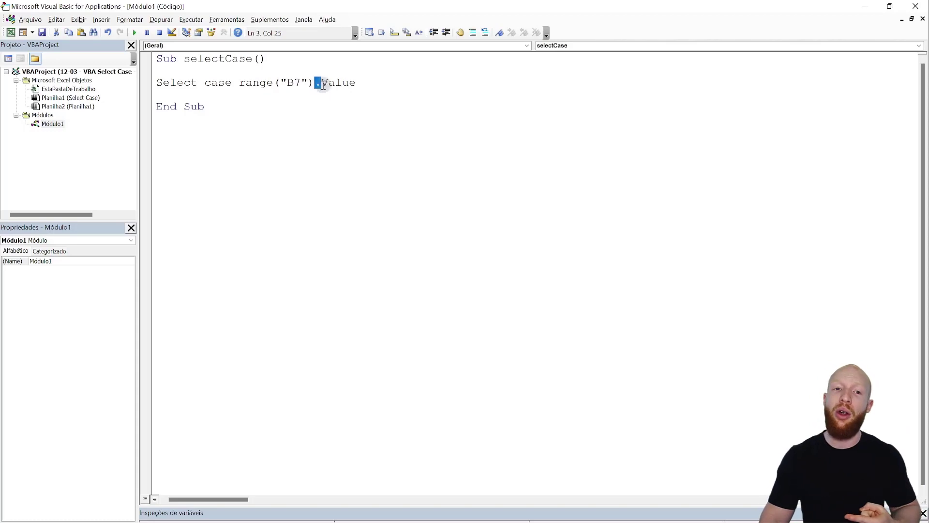
drag(321, 84, 369, 84)
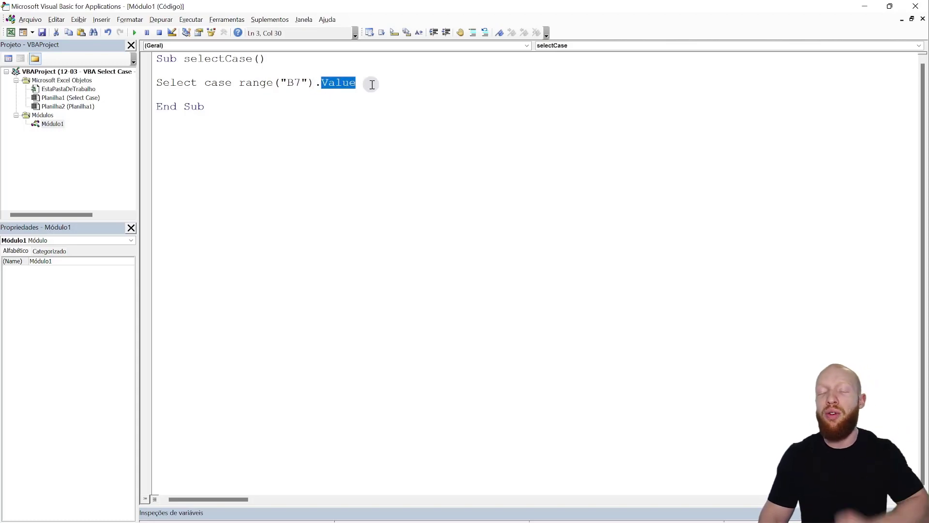
click(385, 84)
drag(385, 84, 246, 85)
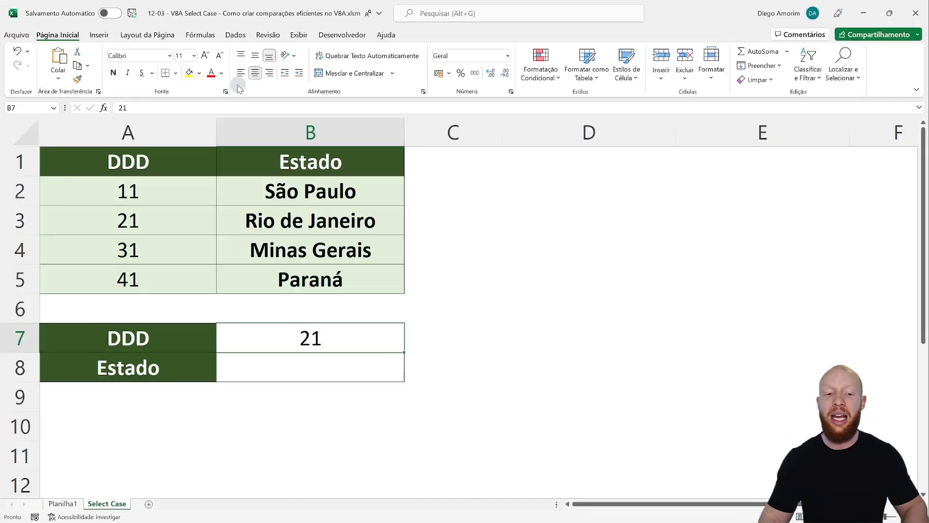
Highlight the words Select case on the macro's first line
key(alt+F11)
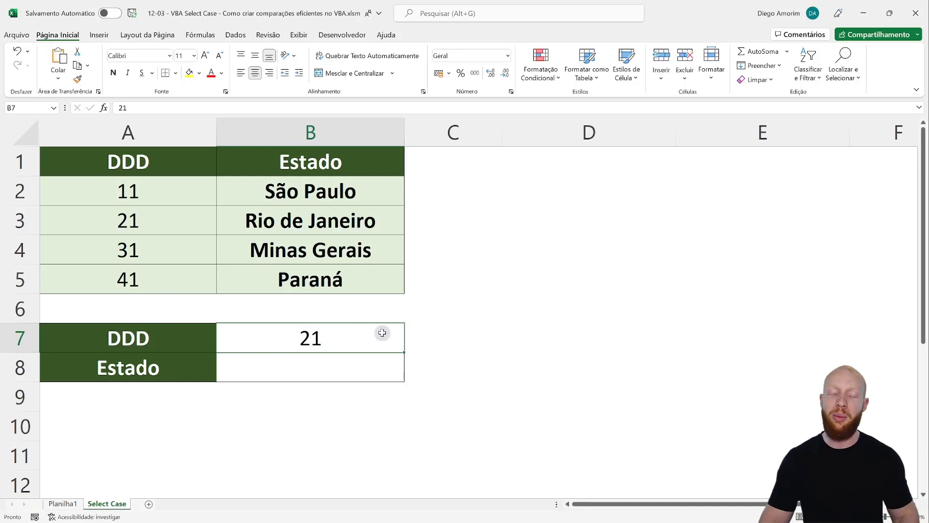
key(alt+F11)
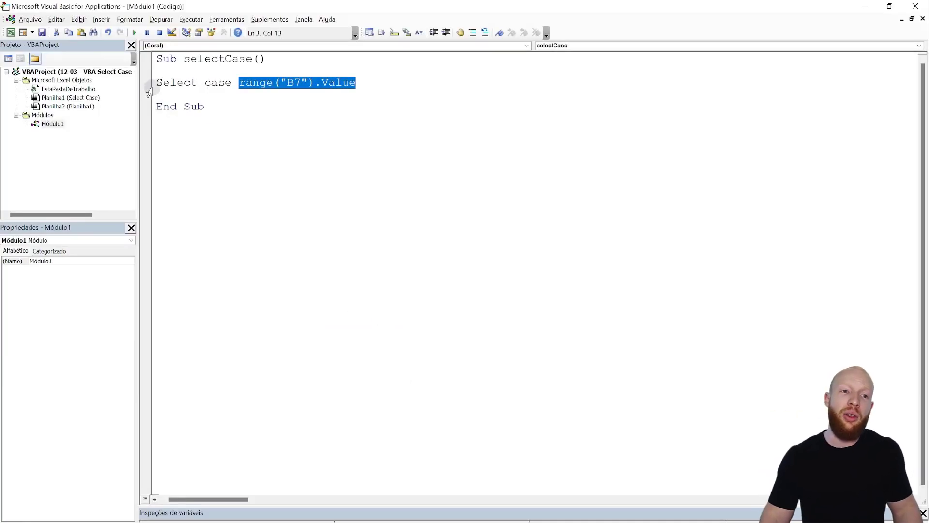
click(157, 84)
drag(156, 84, 438, 78)
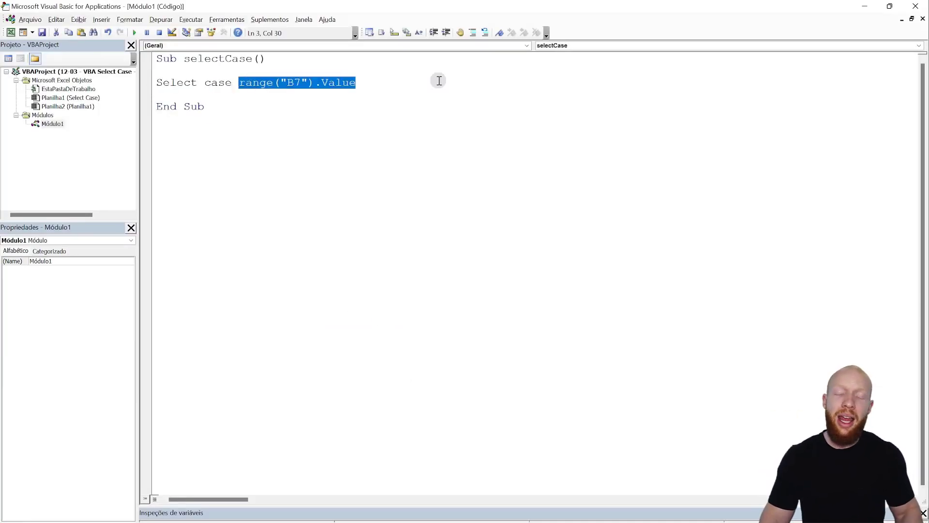
click(405, 83)
Try DDD values 11, 31 and finally 51 in B7, then add a line below Select Case
key(alt+F11)
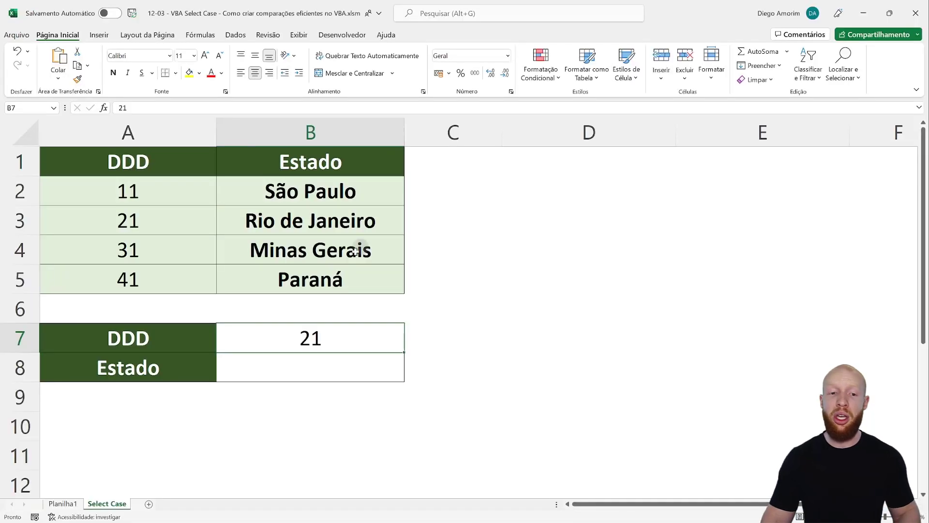
text(11)
key(Return)
key(Up)
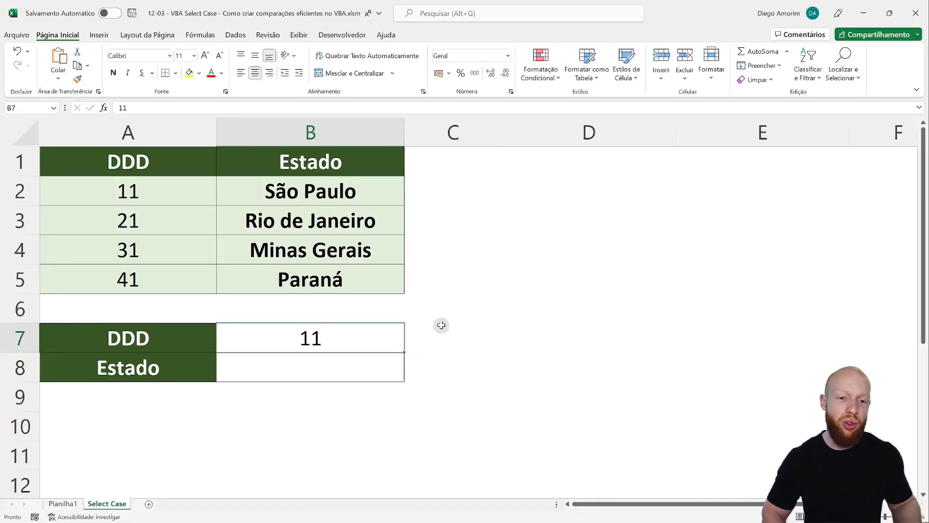
text(31)
key(Return)
key(Up)
text(51)
key(Return)
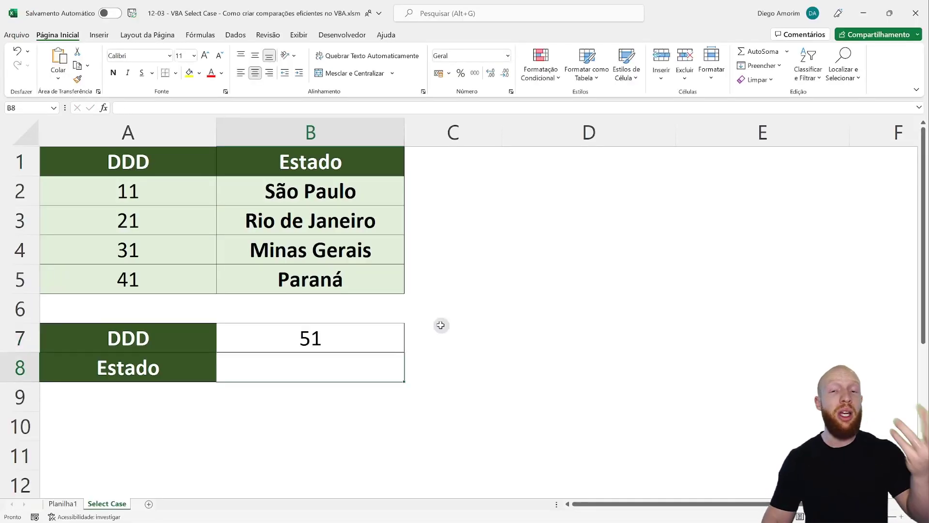
click(342, 337)
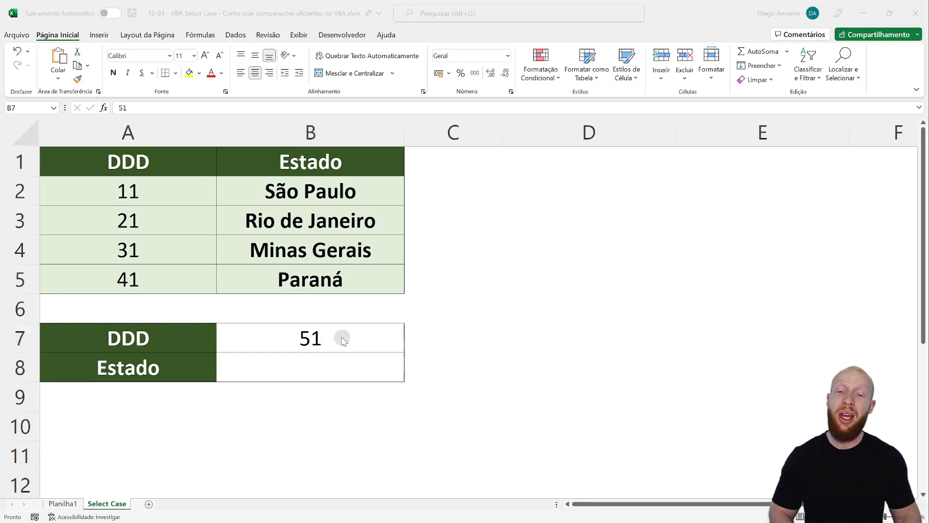
key(alt+F11)
key(Return)
key(Return)
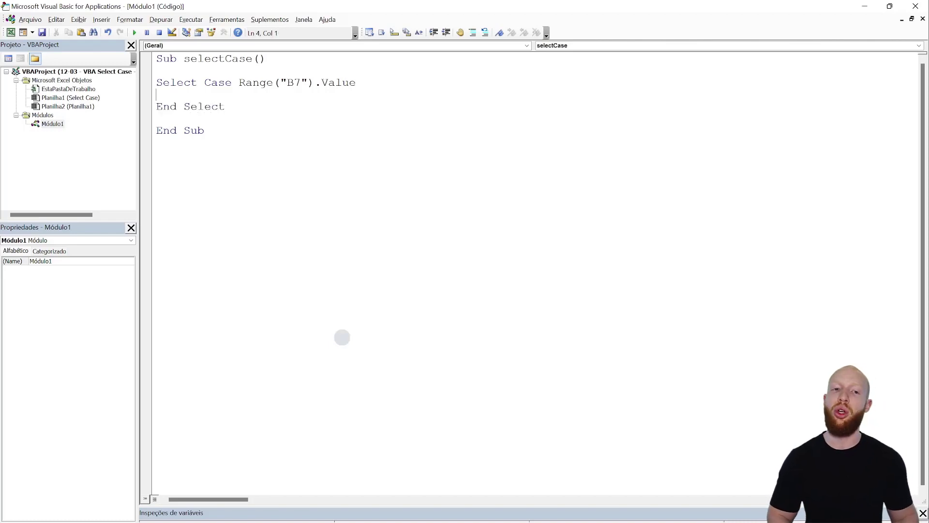
Add a blank line inside the block, highlight Select and Range("B7").Value, then check A2 in Excel
key(Return)
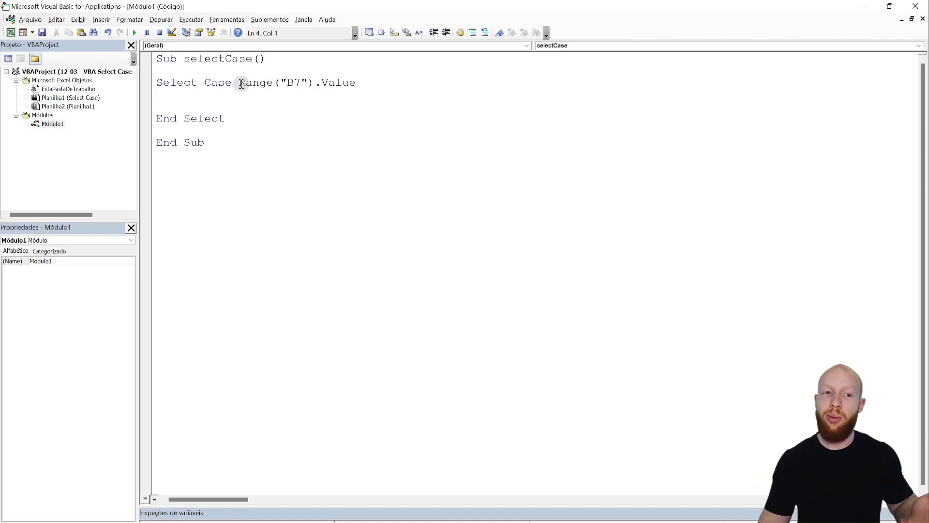
mouse_move(196, 84)
mouse_down()
mouse_move(160, 83)
mouse_move(231, 83)
mouse_up()
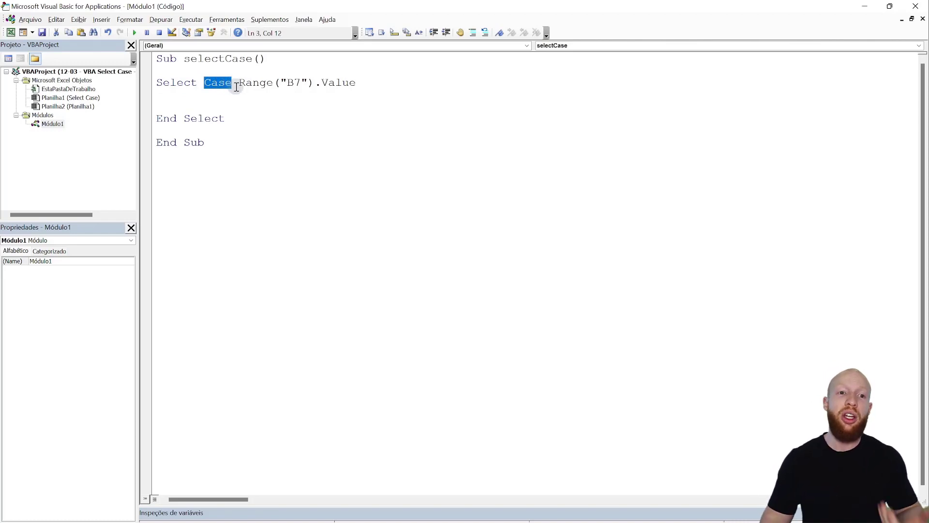
drag(239, 84, 359, 80)
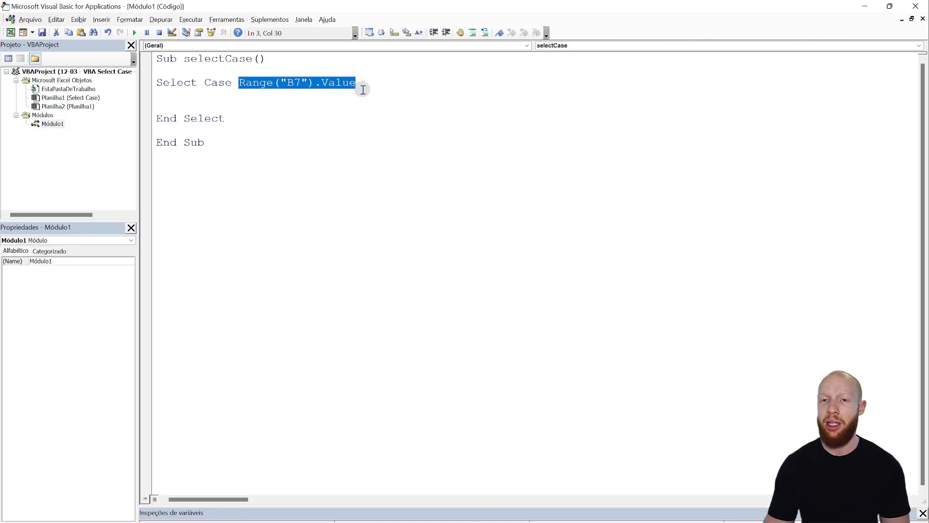
click(260, 97)
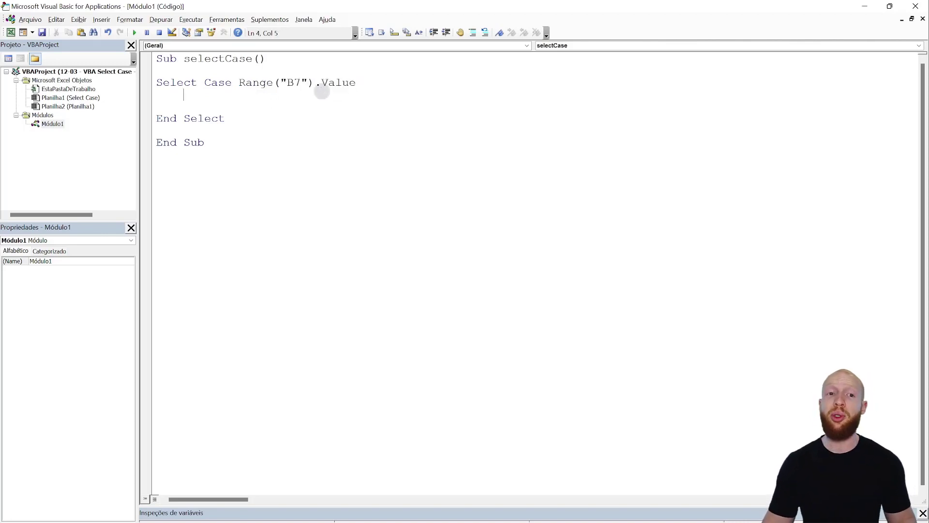
key(alt+F11)
click(156, 193)
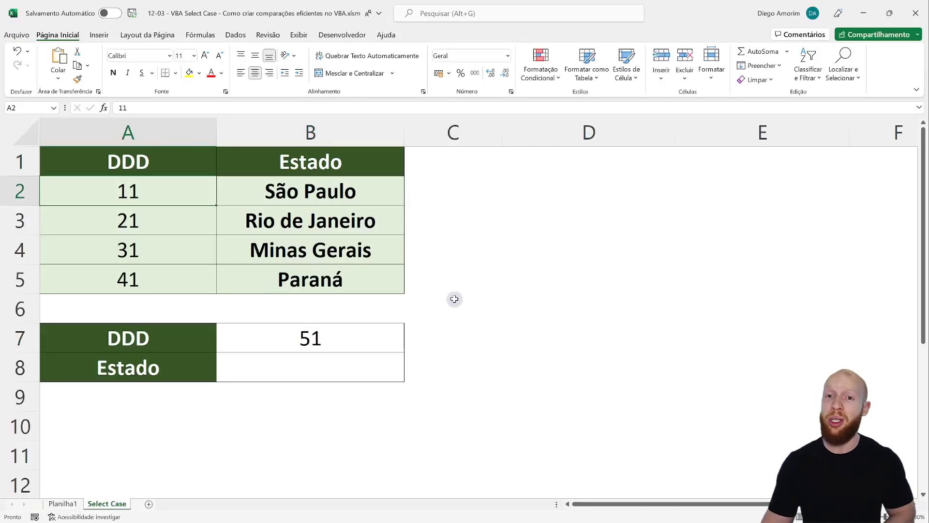
Finish the Case 11 line and indent the empty line beneath it
key(alt+F11)
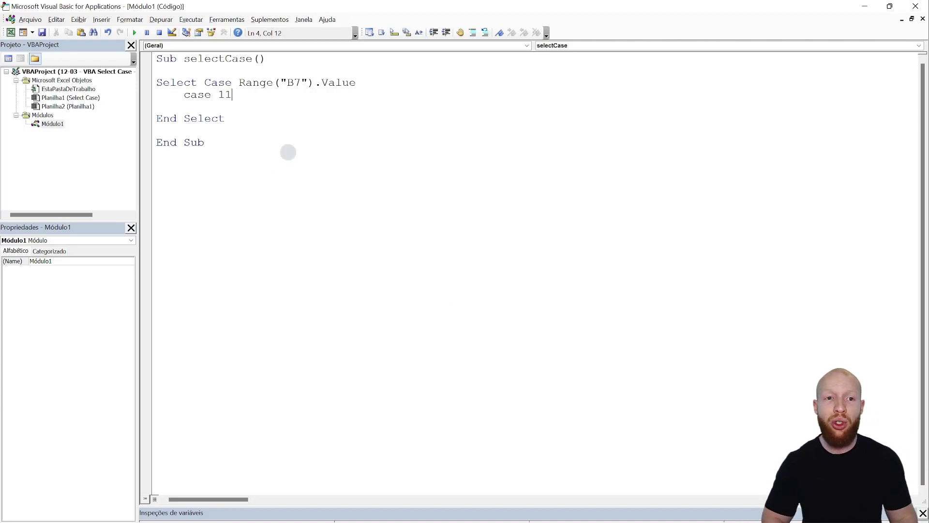
key(Return)
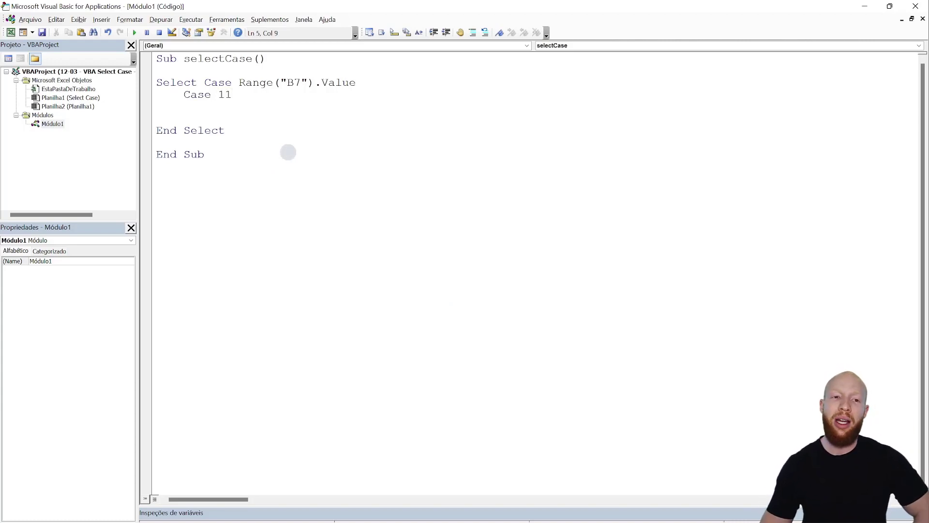
drag(185, 95, 131, 94)
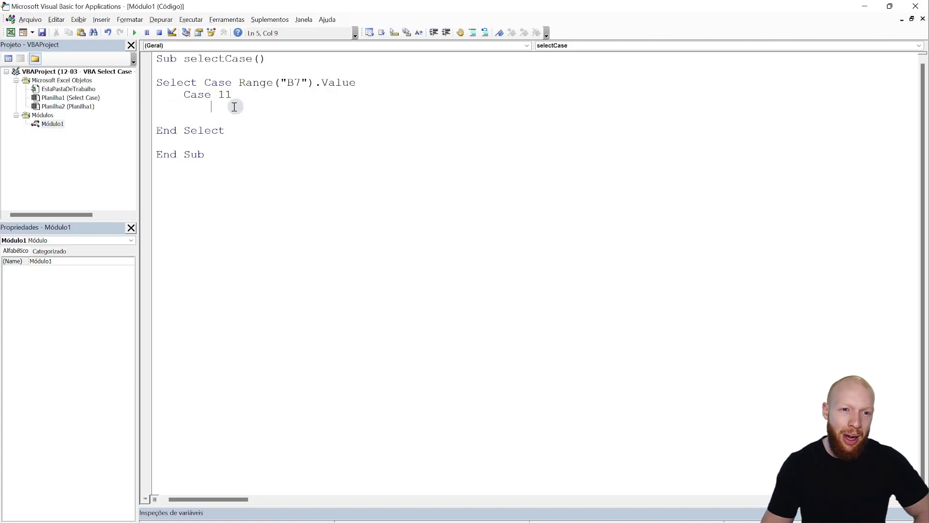
drag(235, 103, 121, 105)
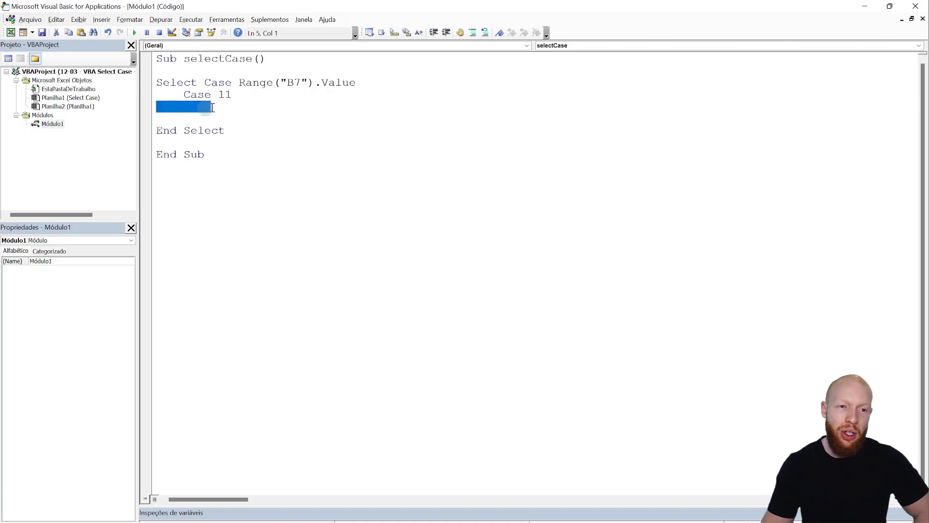
click(250, 105)
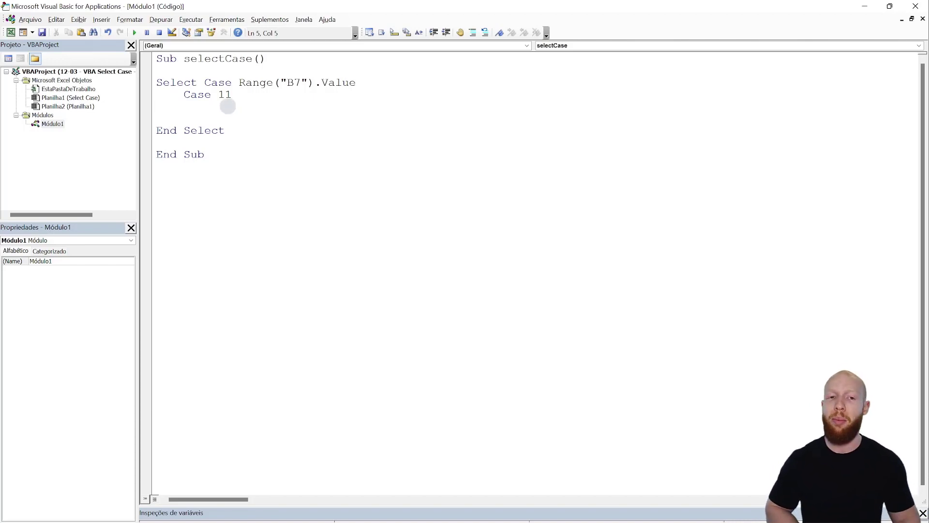
key(Tab)
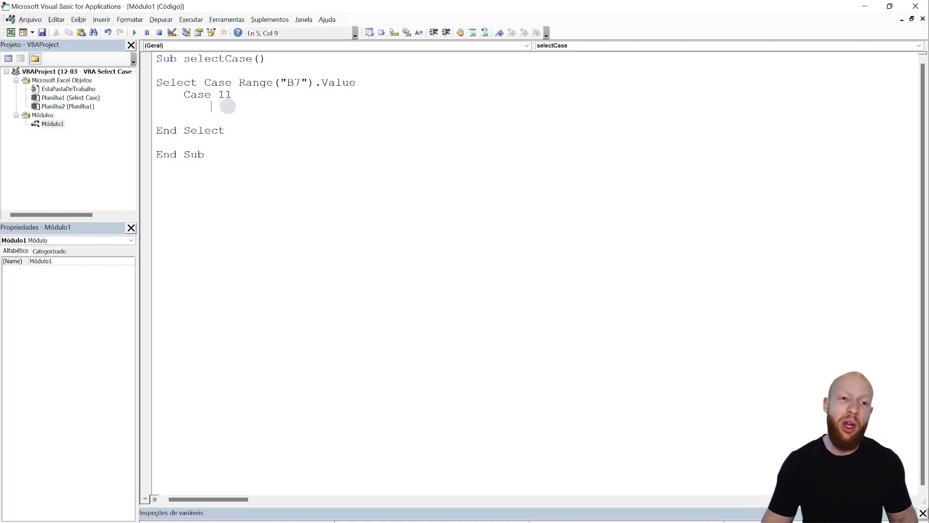
Delete the placeholder word kahskjahs under Case 11 and highlight the whole Select Case block
drag(182, 95, 228, 120)
click(207, 82)
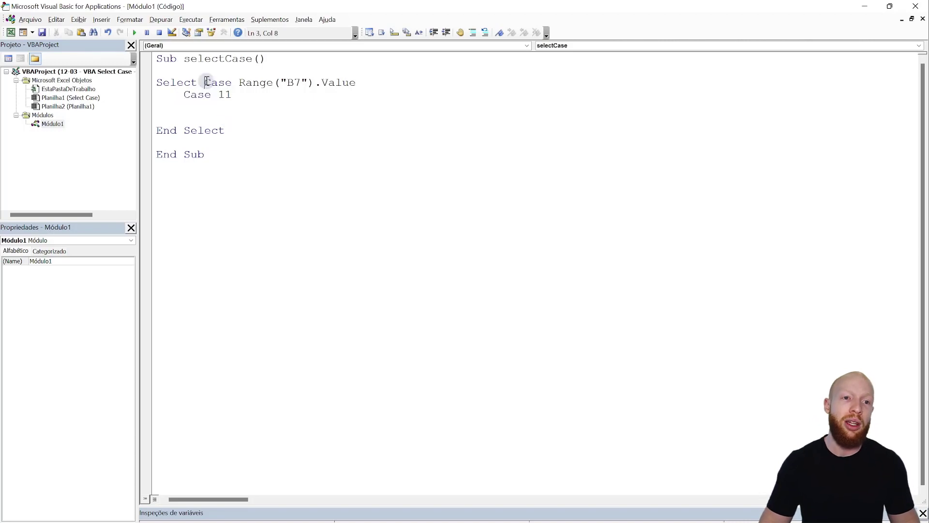
click(213, 106)
text(kahskjahs)
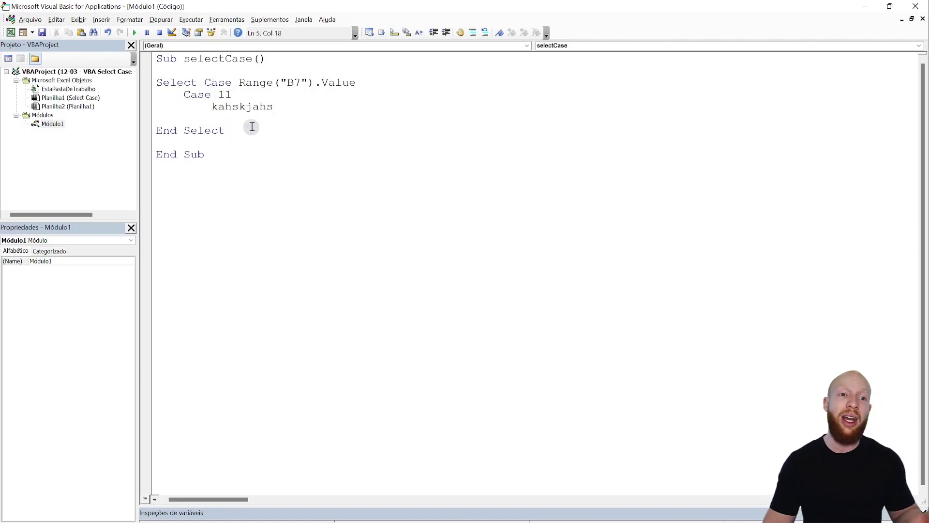
drag(184, 95, 272, 106)
click(296, 105)
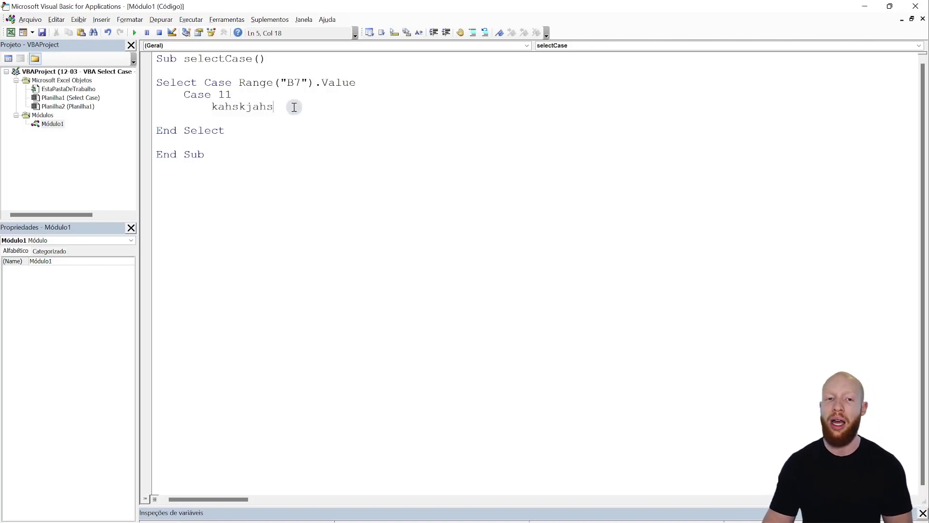
double_click(294, 106)
key(Delete)
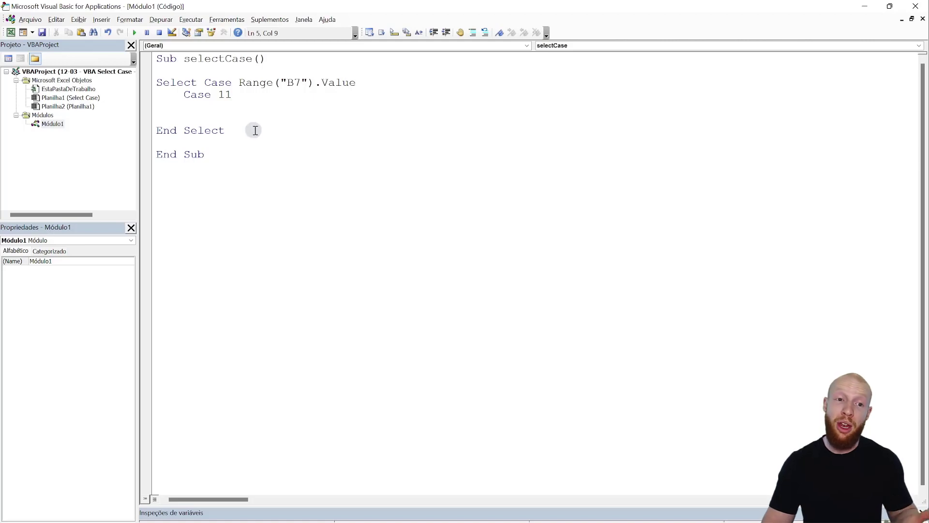
drag(258, 131, 140, 80)
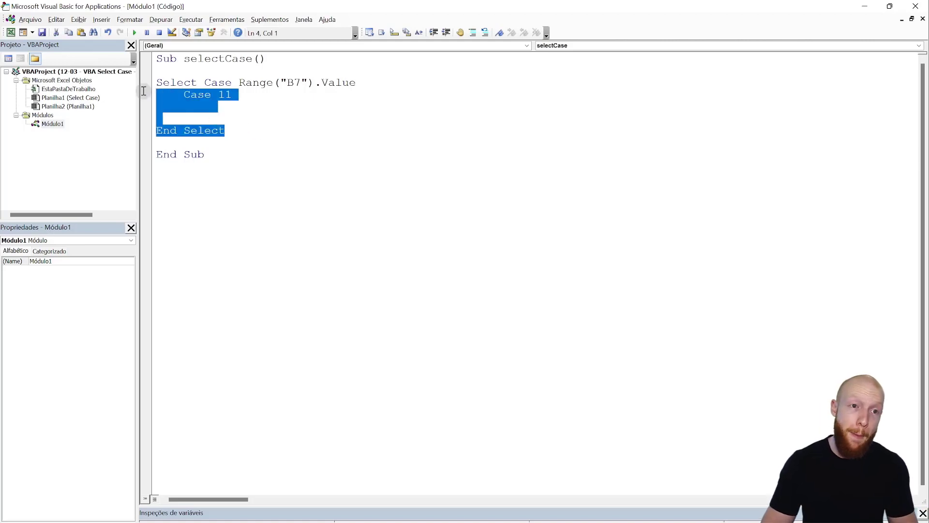
click(246, 141)
drag(247, 141, 154, 70)
key(Tab)
click(368, 125)
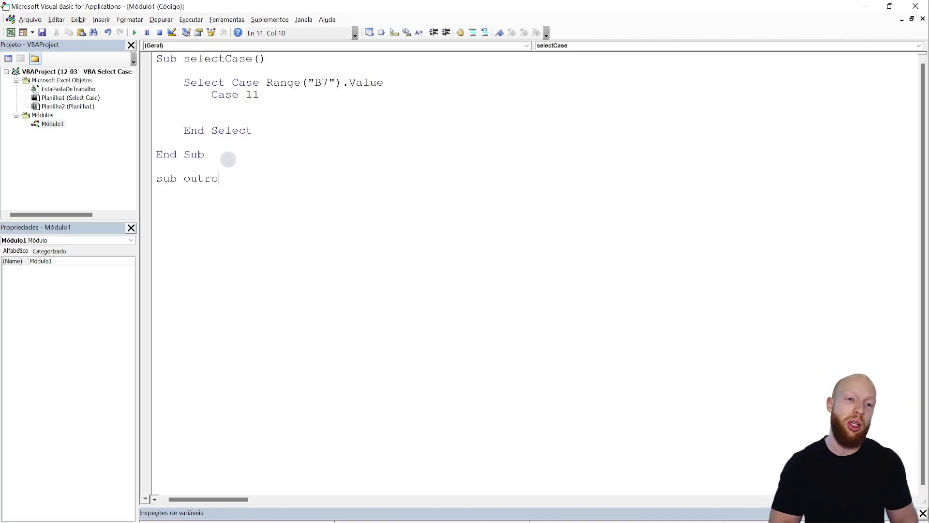
text(acro)
key(Return)
text(kjaksjsa)
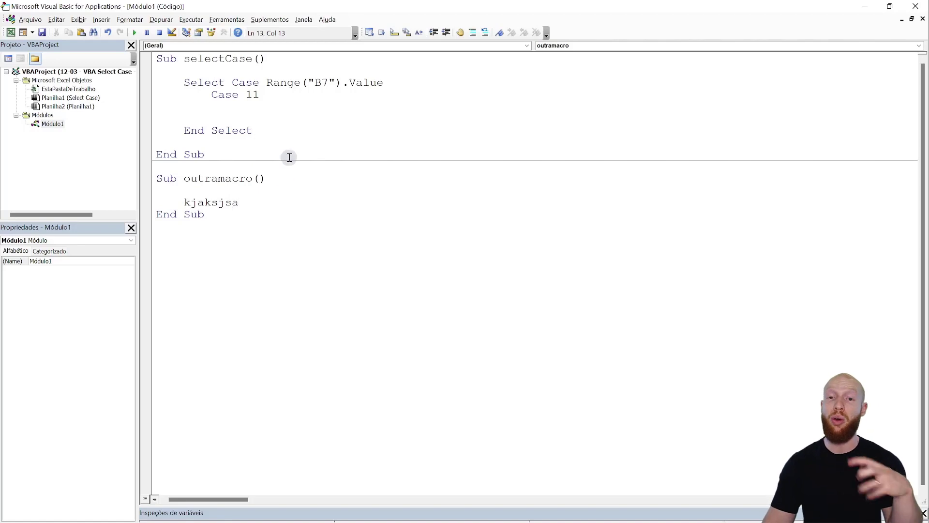
mouse_move(239, 225)
mouse_down()
mouse_move(248, 153)
mouse_move(184, 93)
mouse_up()
key(Delete)
click(184, 82)
shift+click(288, 128)
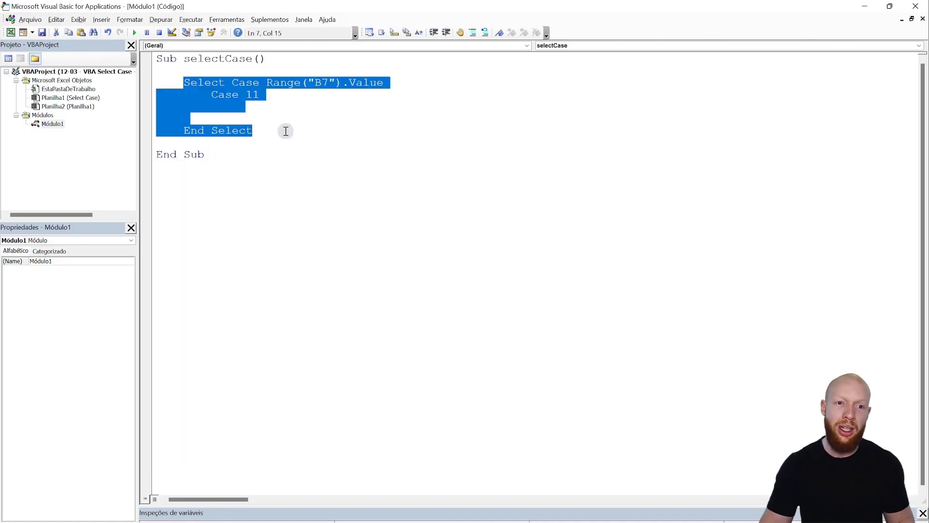
key(shift+Tab)
click(245, 108)
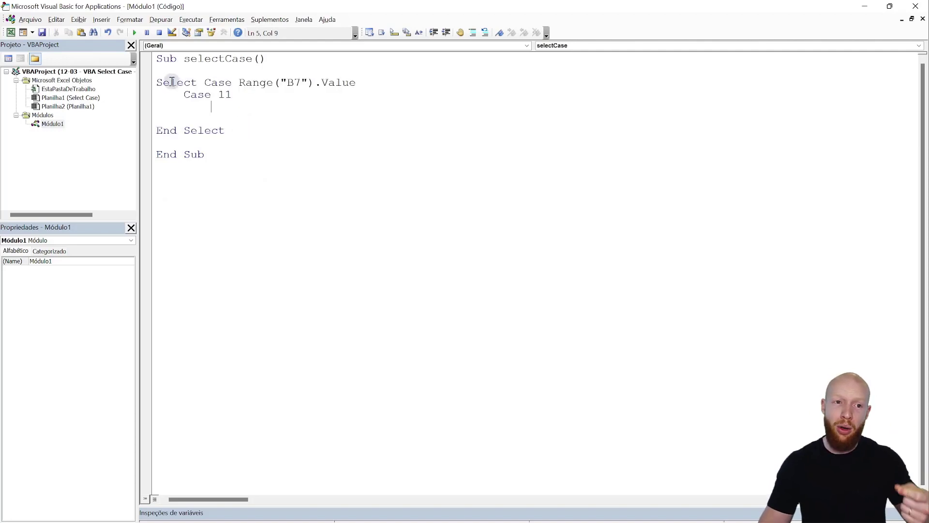
Highlight the Range("B7").Value test expression and start an indented line under Case 11
drag(156, 82, 358, 83)
click(234, 83)
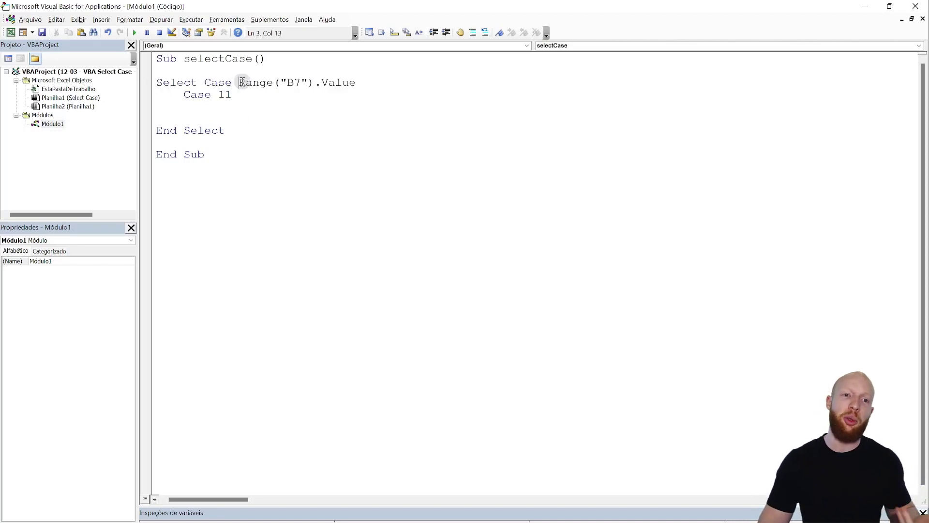
drag(239, 82, 368, 87)
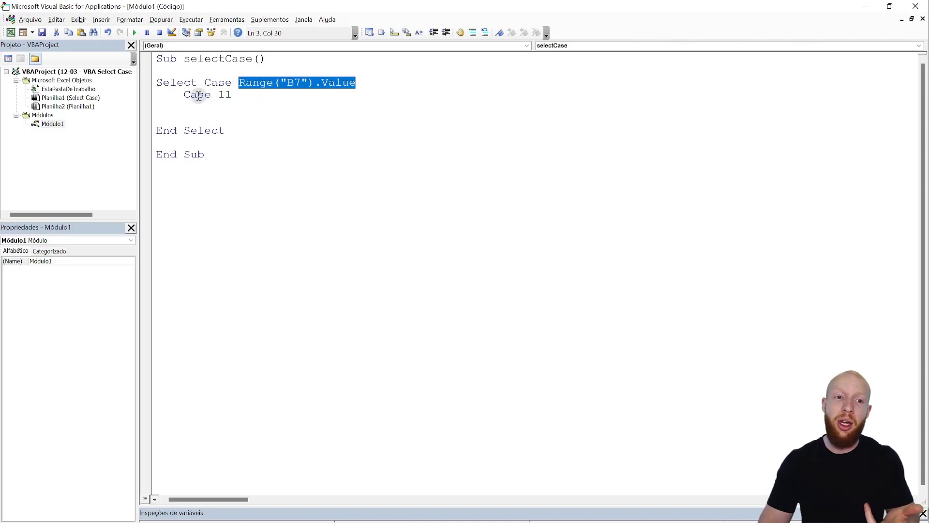
double_click(197, 95)
click(250, 93)
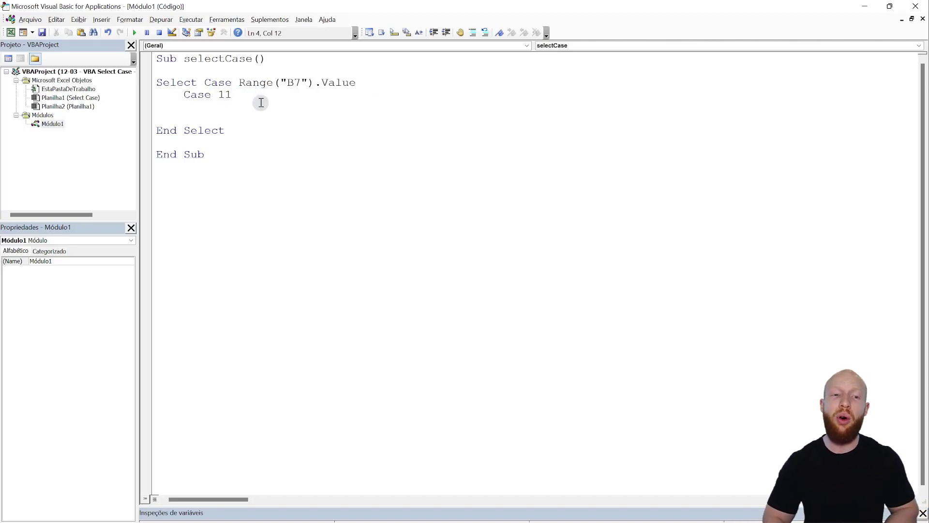
key(Return)
Check output cell B8 in Excel, then type the Range("B8").Value target under Case 11
key(alt+F11)
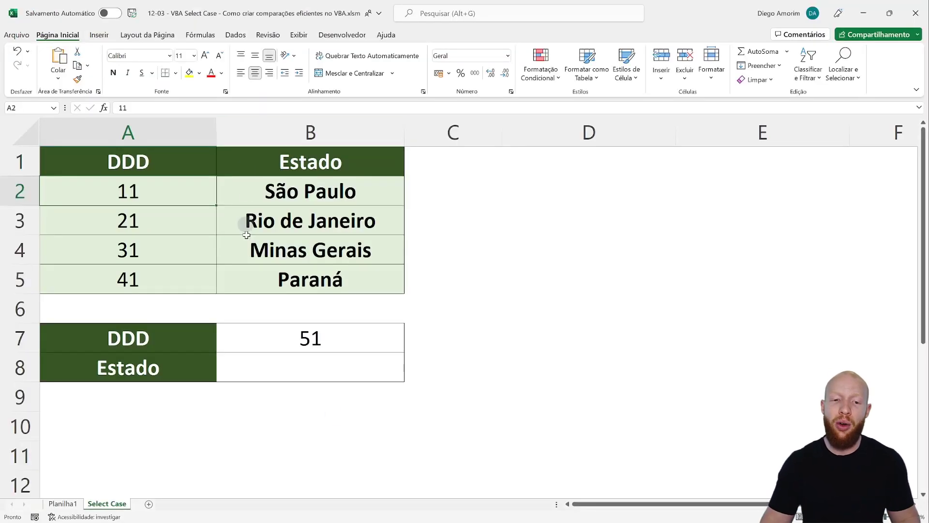
click(320, 375)
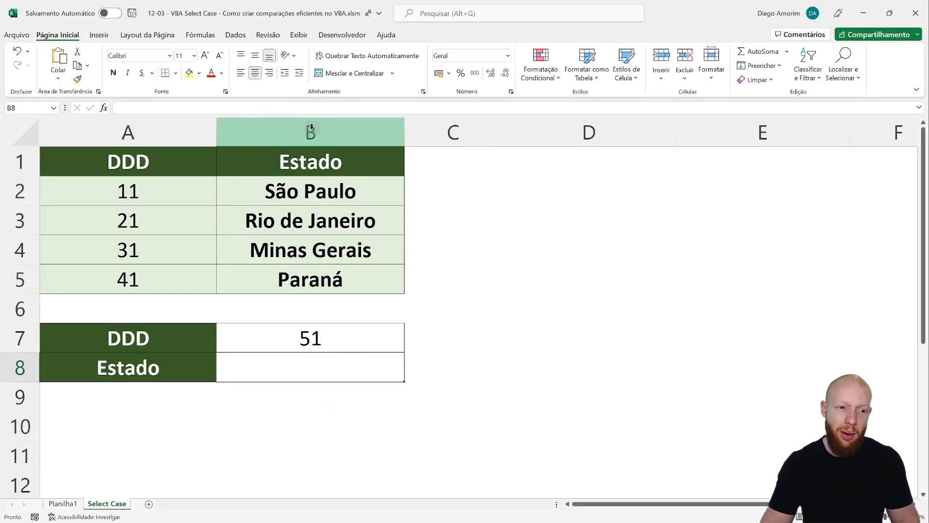
key(alt+F11)
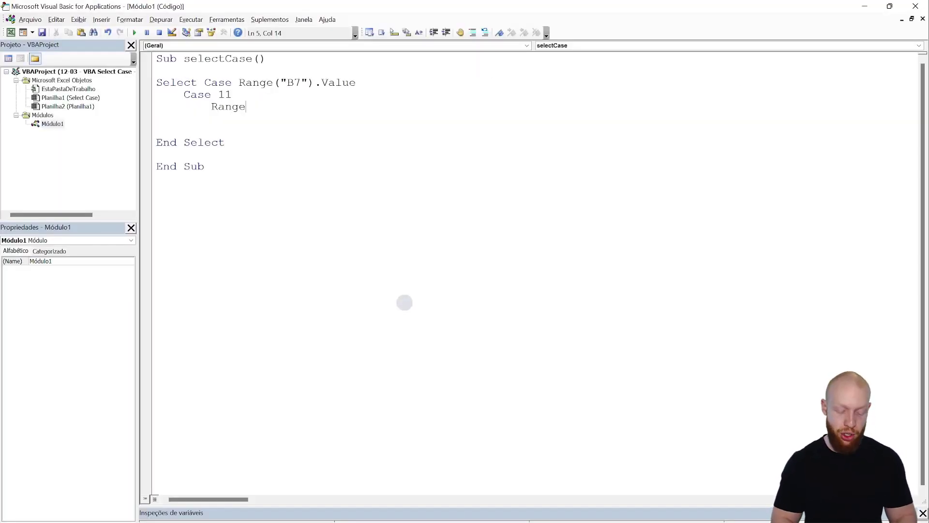
text(("B8)
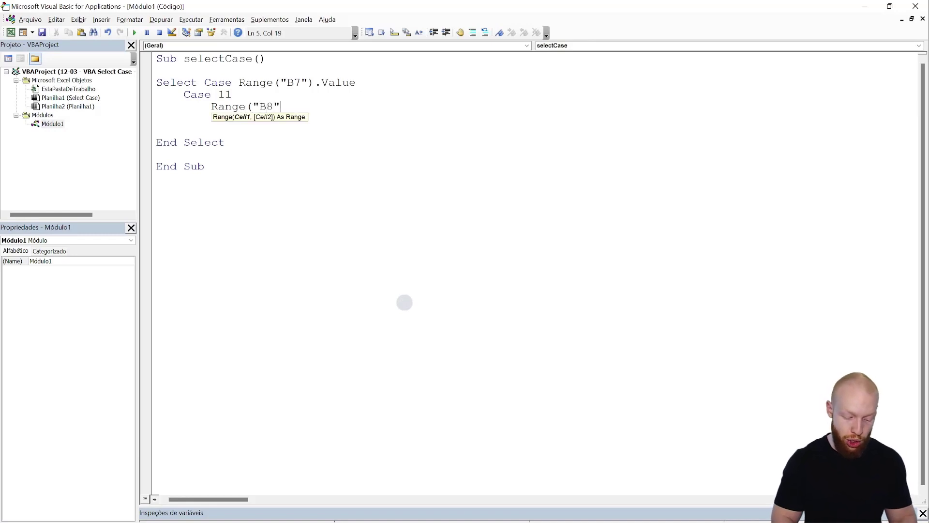
text().value)
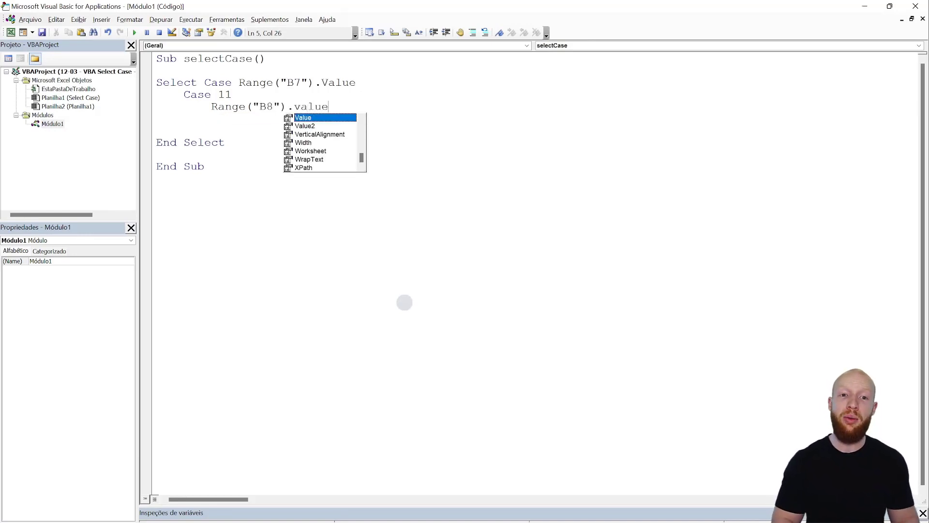
key(Tab)
drag(239, 82, 360, 81)
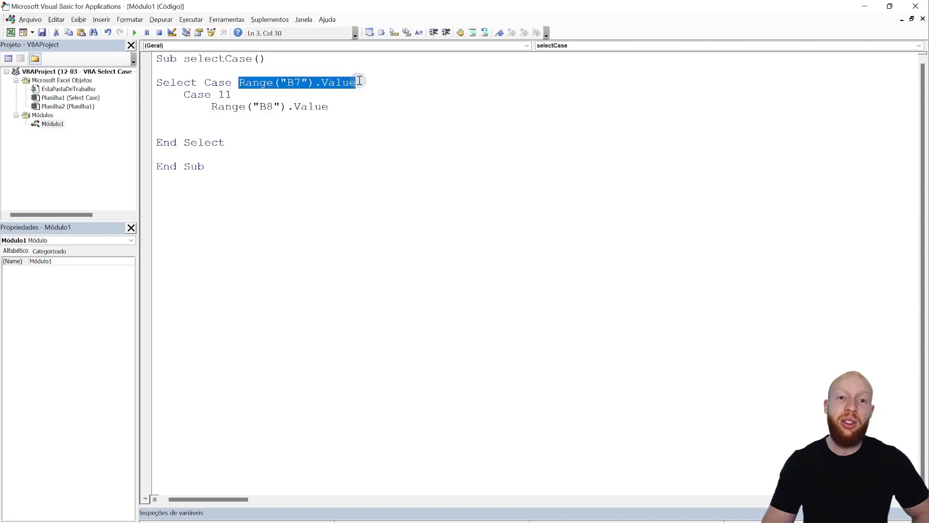
click(337, 107)
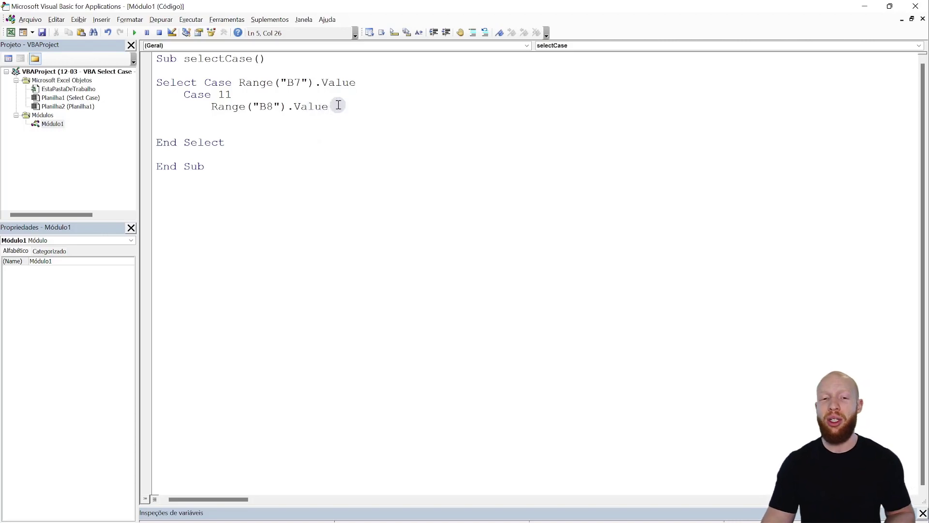
Assign = São Paulo, removing its quotes, which raises the 'Era esperado: fim da instrução' error
text( =)
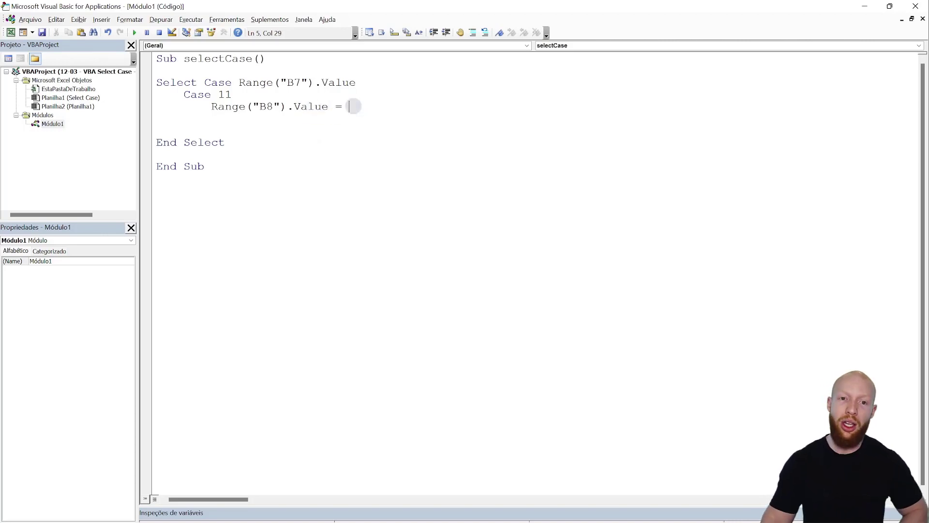
drag(334, 106, 211, 107)
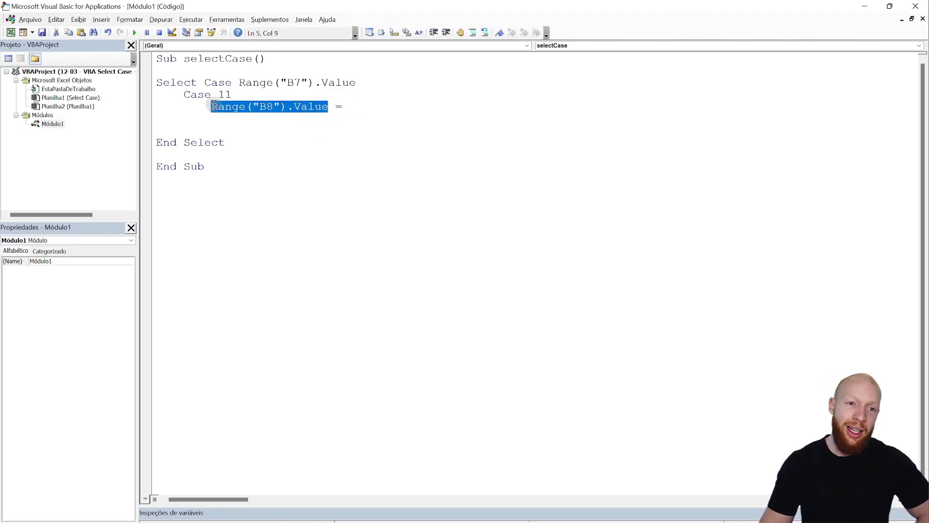
drag(350, 106, 335, 106)
click(366, 107)
text("São Paulo")
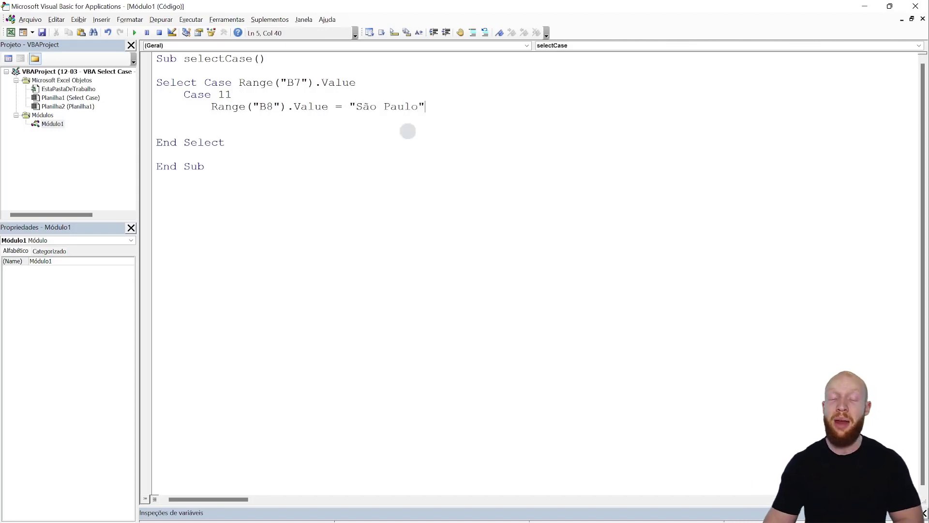
click(356, 106)
key(BackSpace)
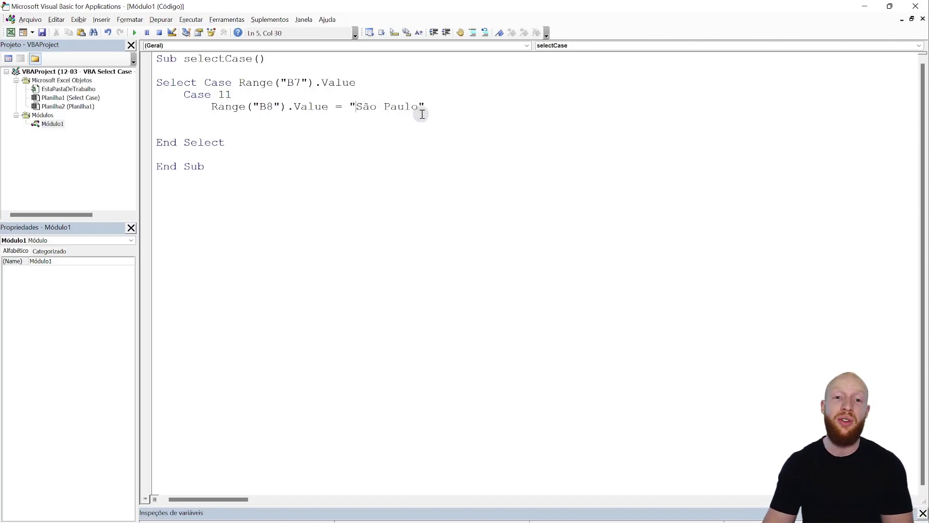
click(420, 107)
key(BackSpace)
click(425, 180)
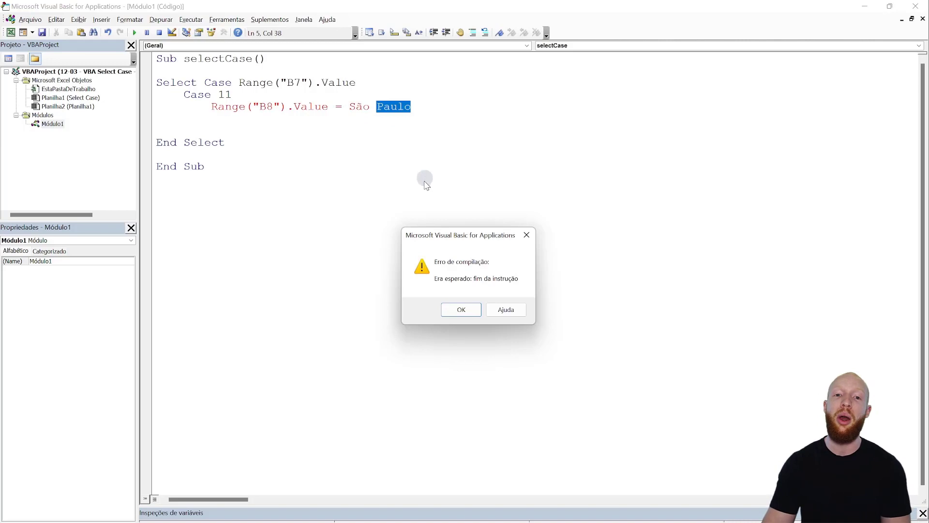
click(461, 309)
click(409, 121)
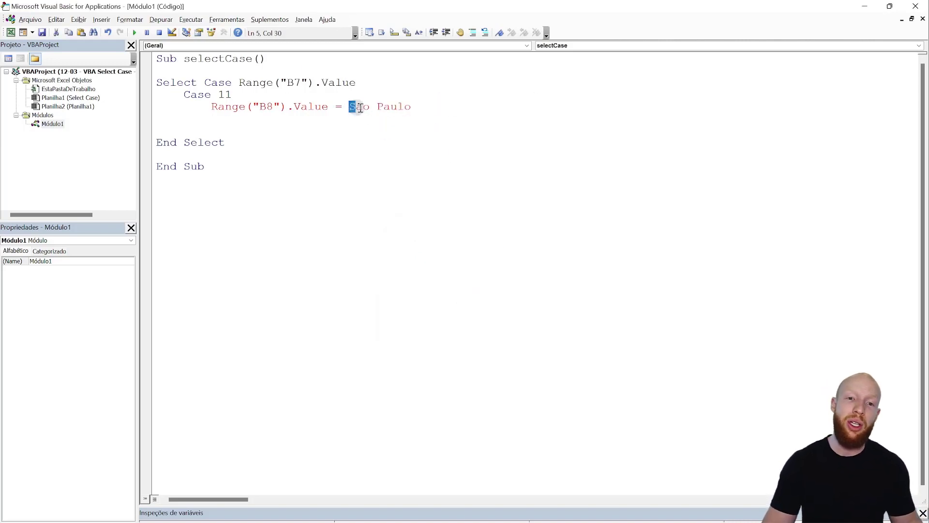
drag(360, 108, 466, 108)
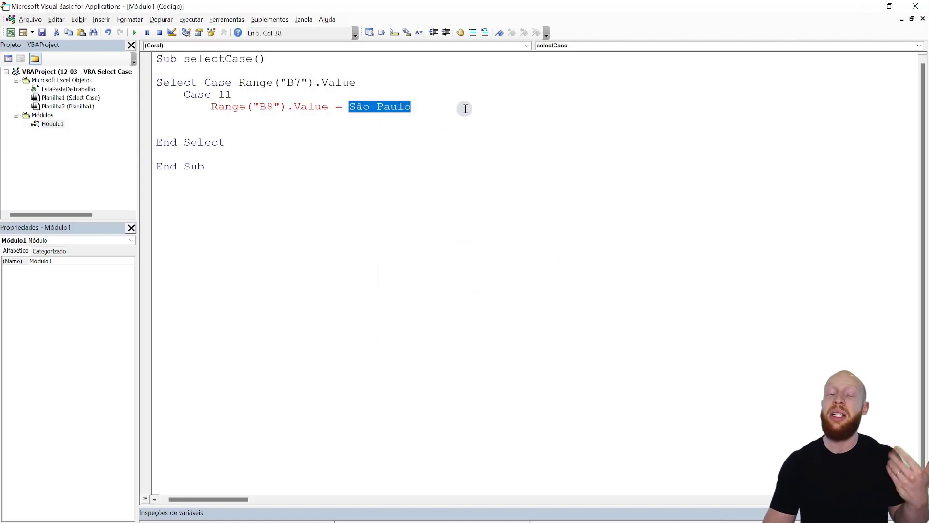
click(383, 106)
key(ctrl+shift+Left)
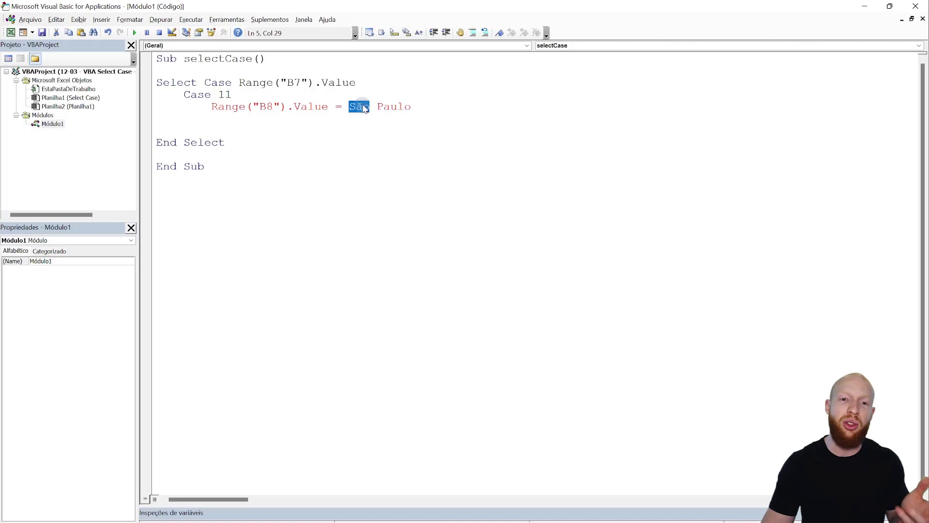
double_click(410, 107)
click(350, 108)
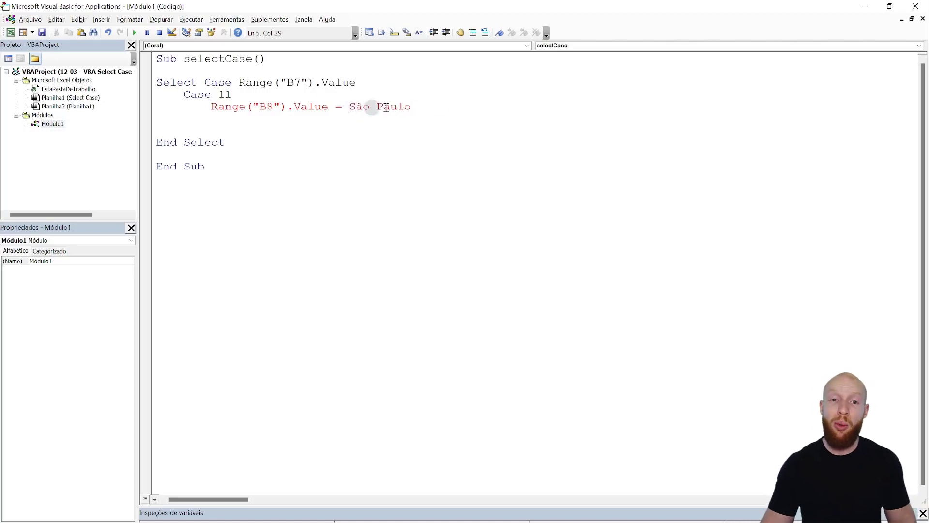
text(")
click(437, 107)
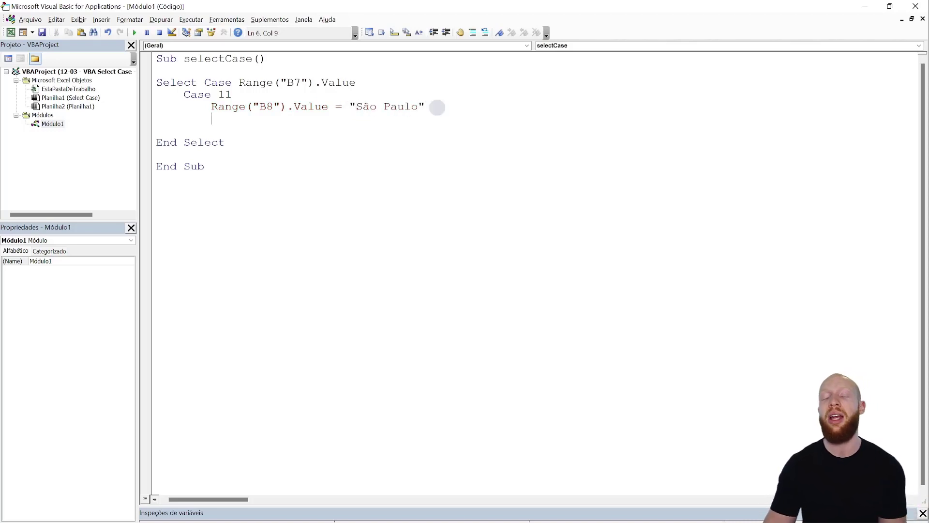
click(439, 145)
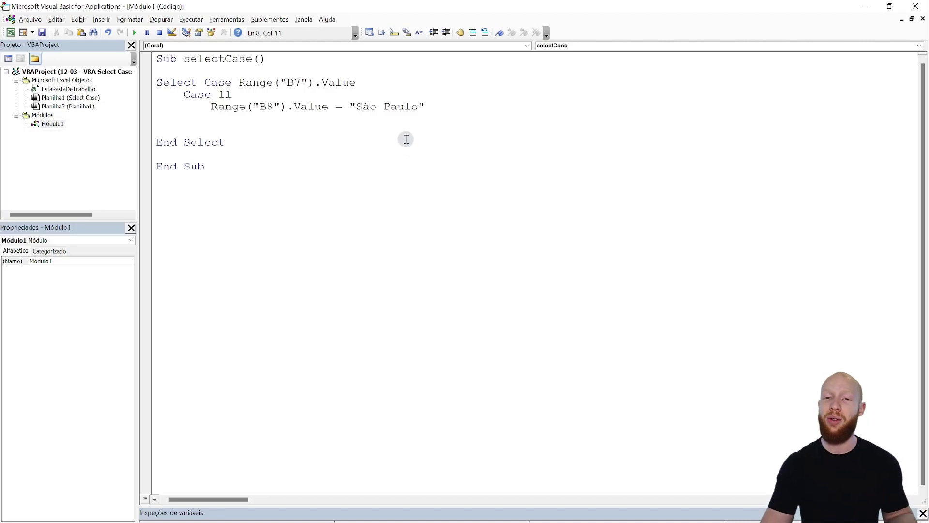
click(351, 106)
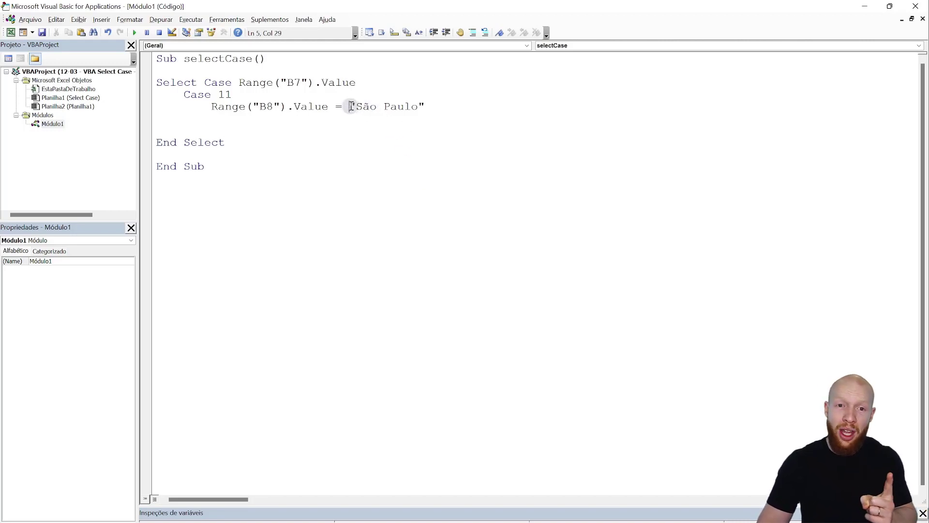
drag(351, 106, 435, 107)
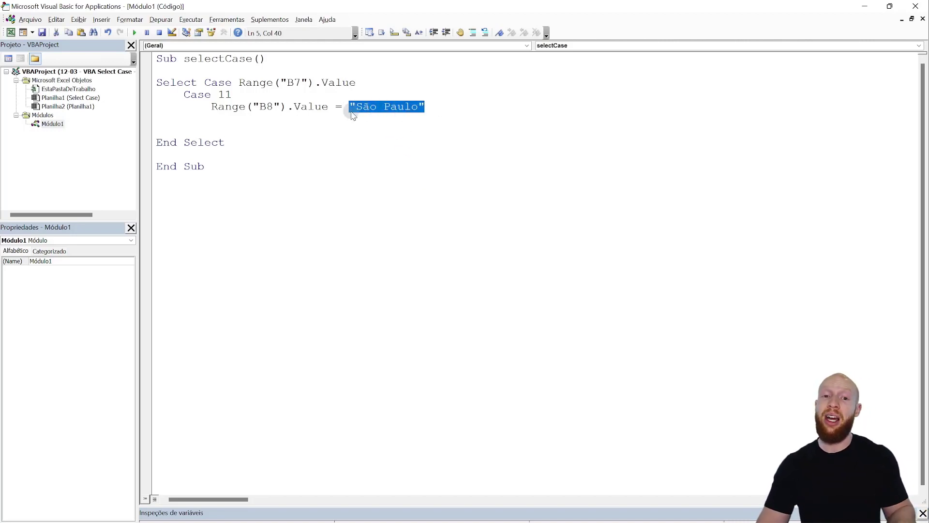
mouse_move(327, 107)
mouse_down()
mouse_move(211, 108)
mouse_move(431, 107)
mouse_up()
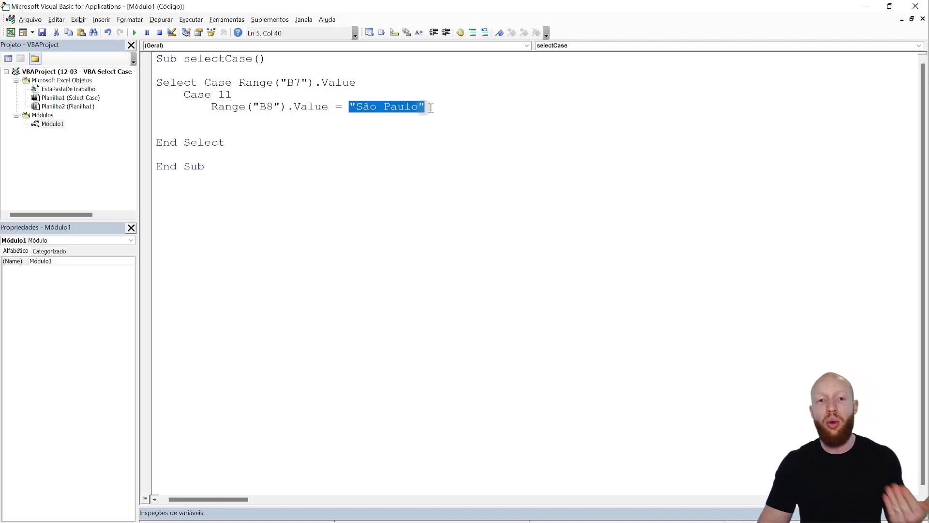
click(304, 122)
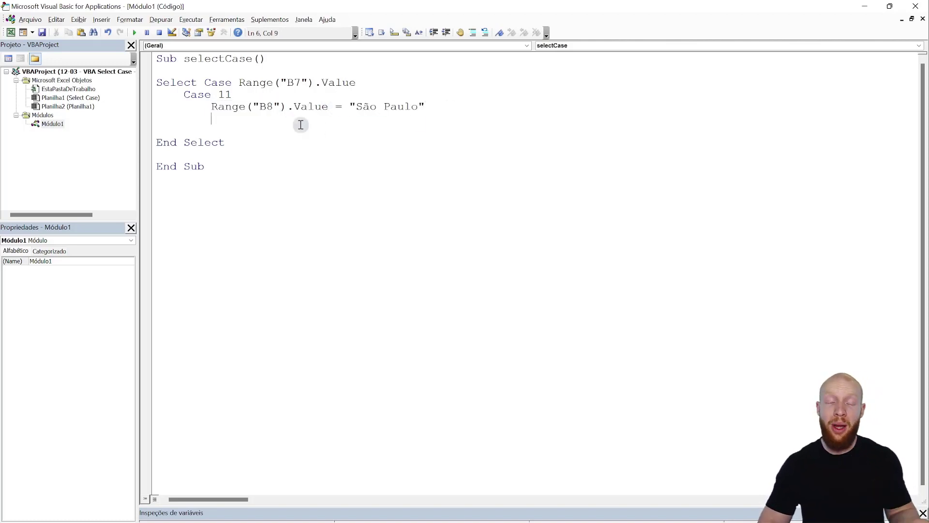
Remove the blank code line, enter DDD 11 in B7 and run the selectCase macro
key(BackSpace)
key(BackSpace)
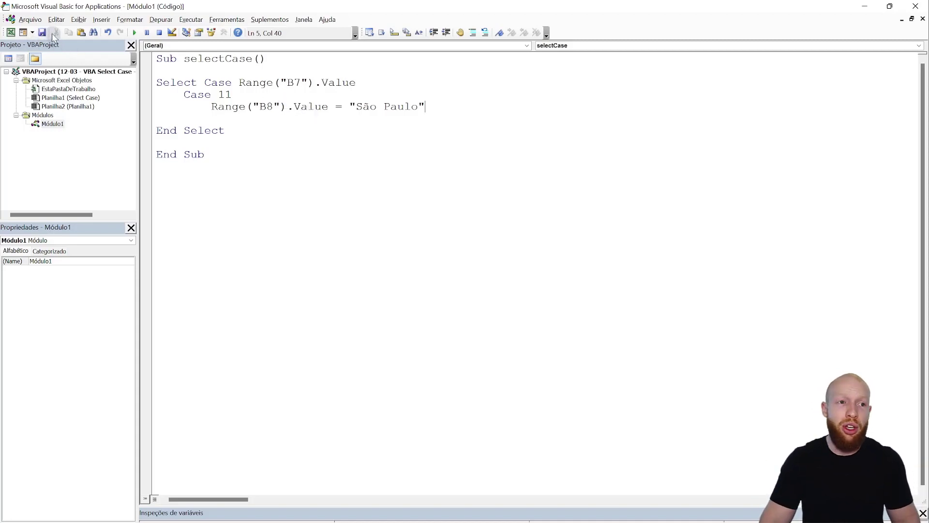
click(135, 33)
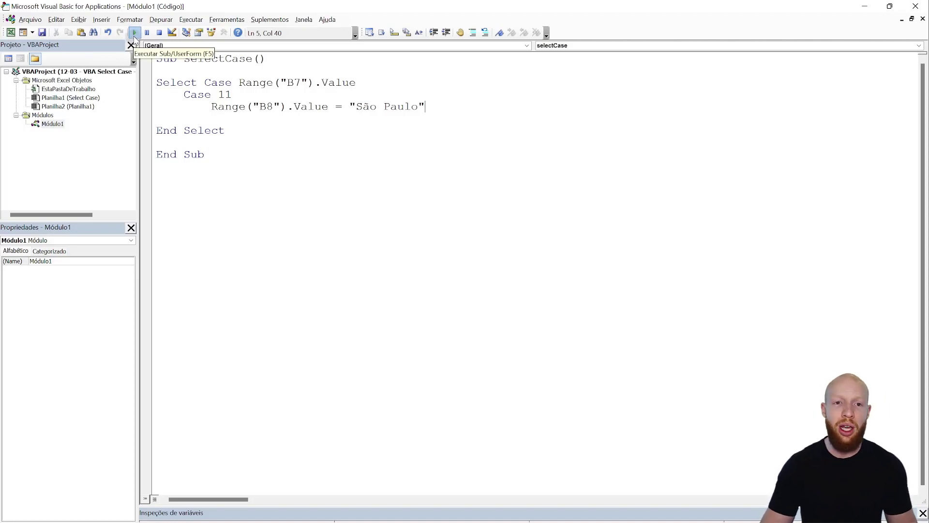
key(alt+F11)
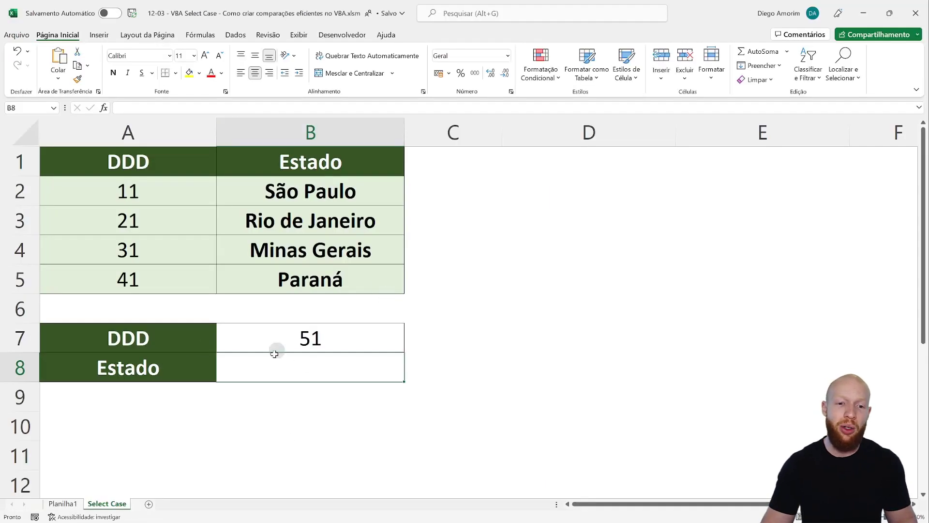
click(307, 337)
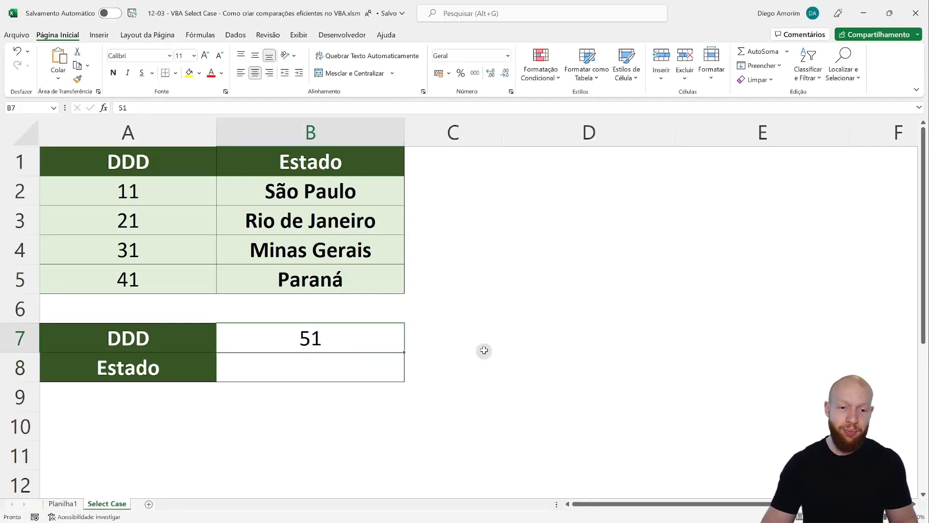
text(11)
key(Return)
key(Up)
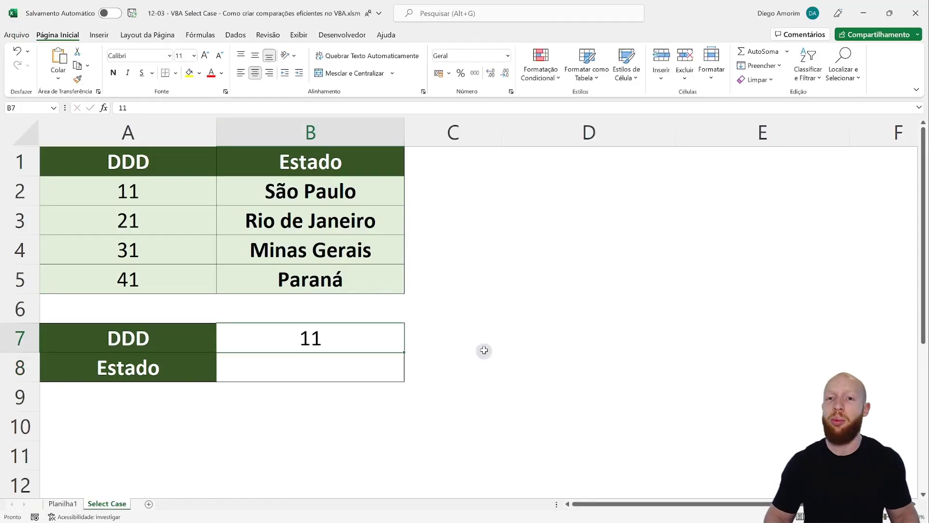
key(alt+F11)
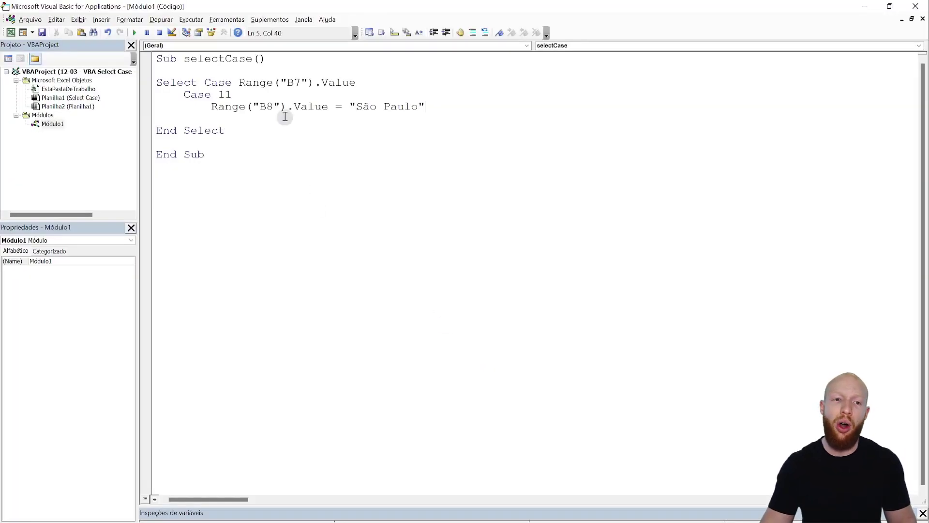
click(136, 33)
key(alt+F11)
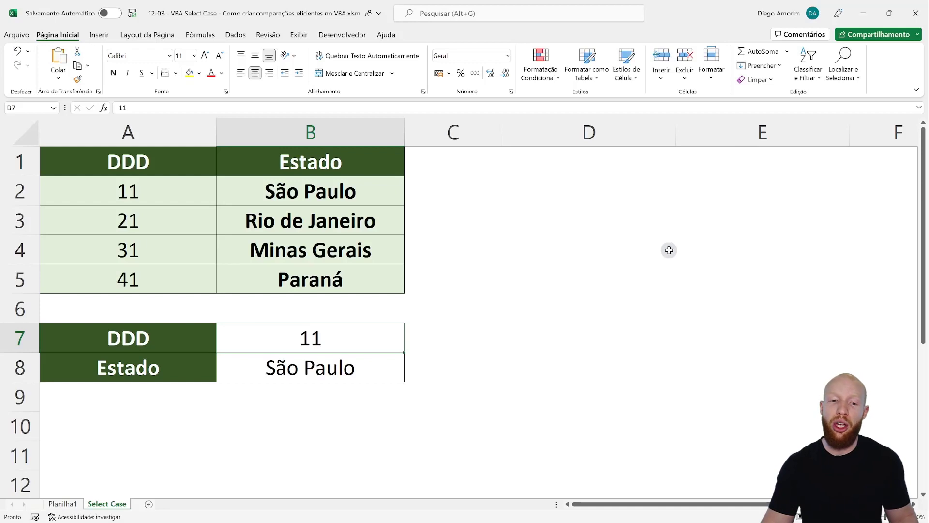
Enter DDD 51 in B7 and rerun the macro, leaving Estado in B8 empty
text(51)
key(Return)
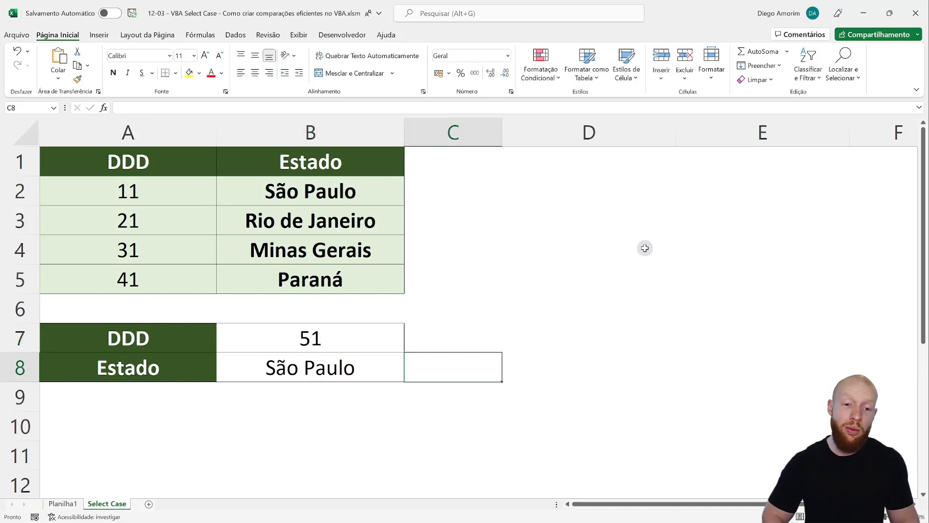
key(Delete)
key(alt+F11)
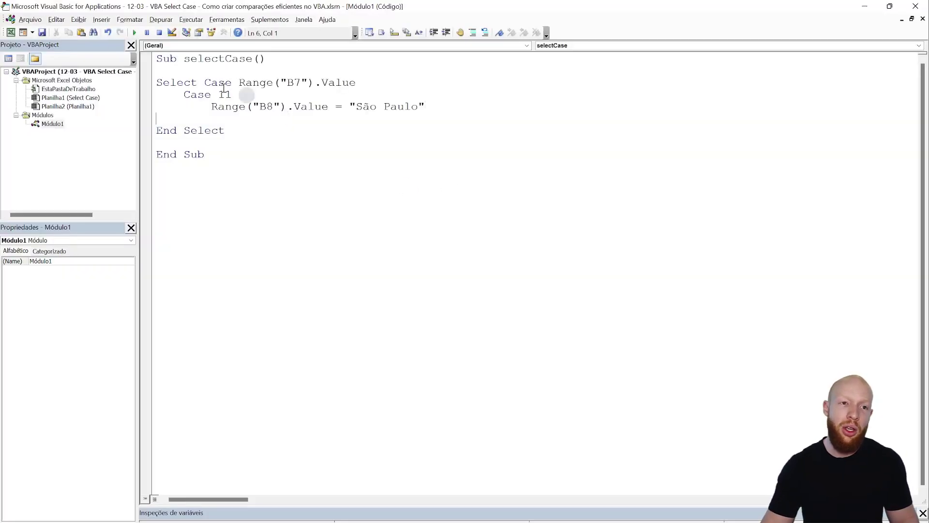
click(132, 34)
key(alt+F11)
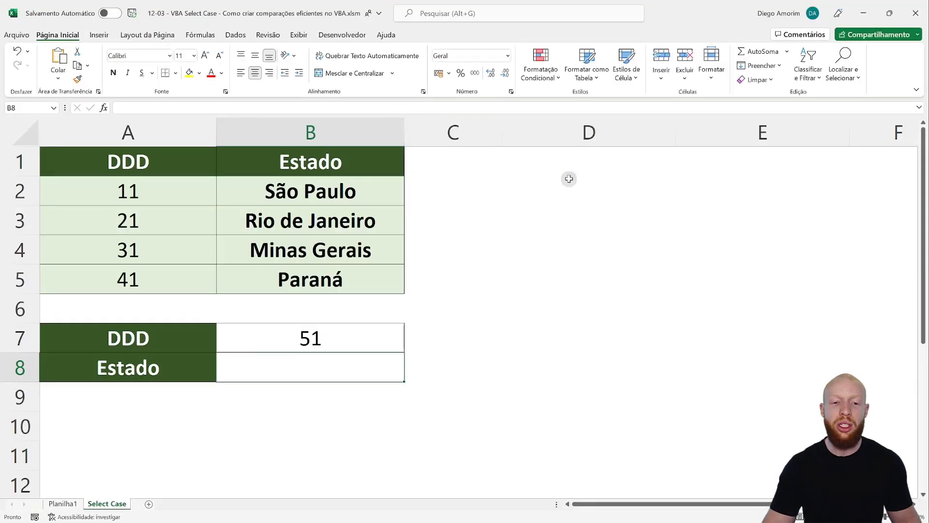
key(alt+F11)
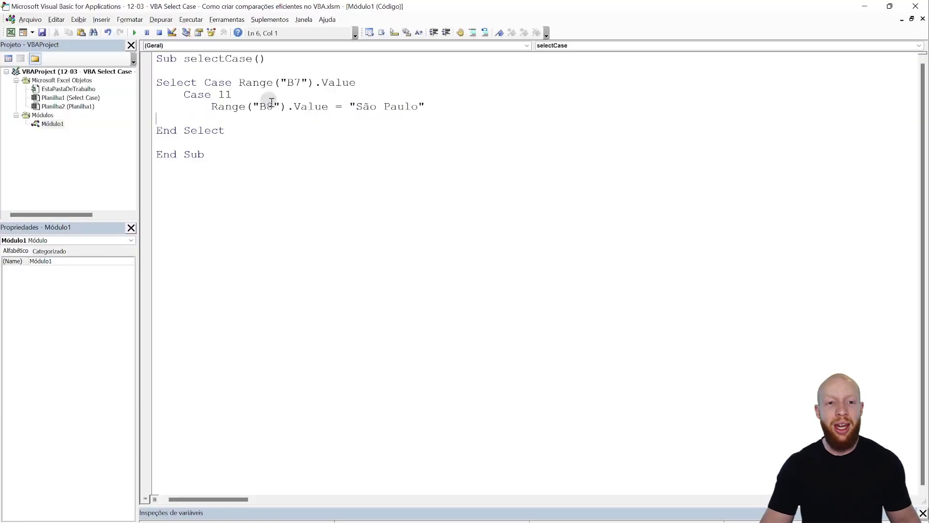
drag(239, 83, 441, 78)
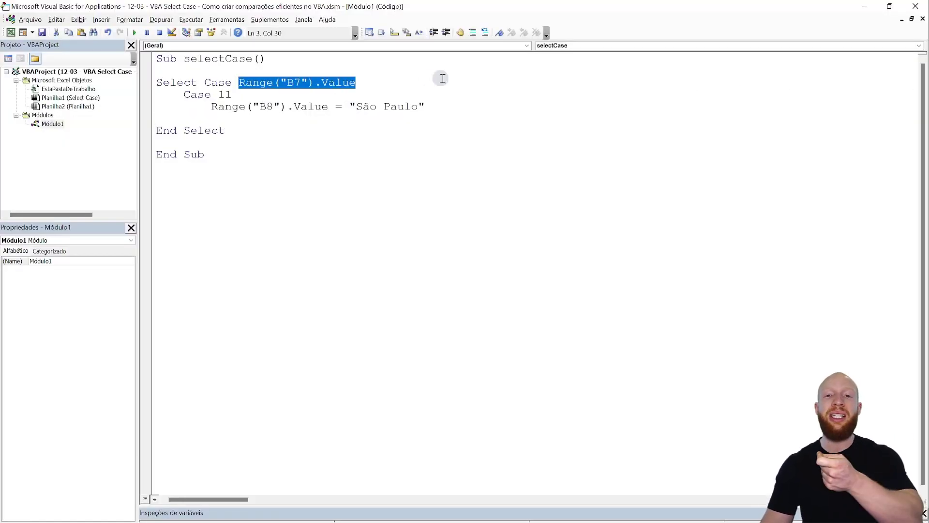
Duplicate the Case 11 branch below itself and remove the blank line before End Select
drag(184, 94, 617, 106)
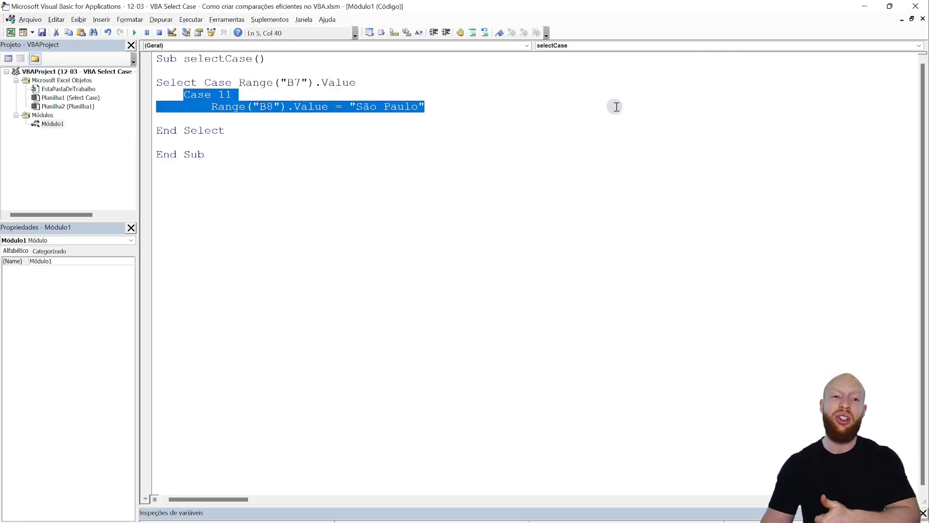
click(225, 96)
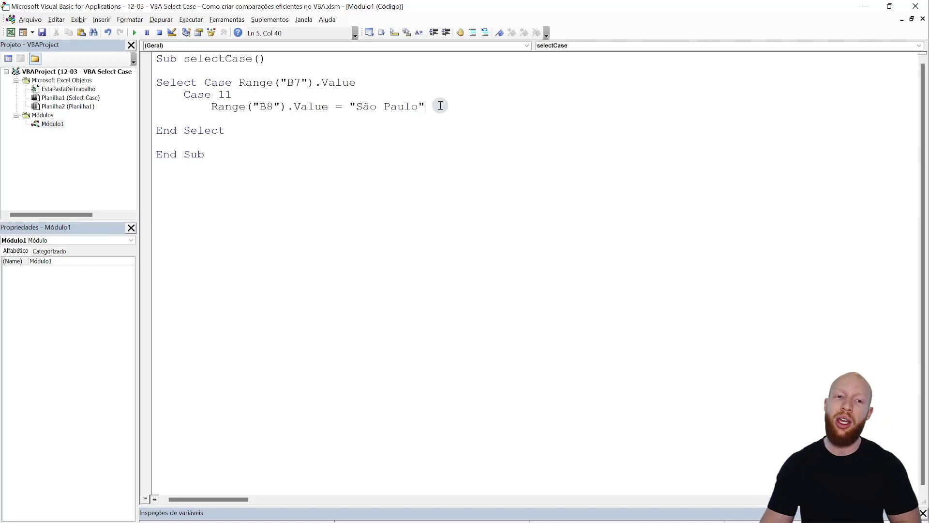
drag(440, 106, 213, 95)
key(ctrl+c)
click(441, 106)
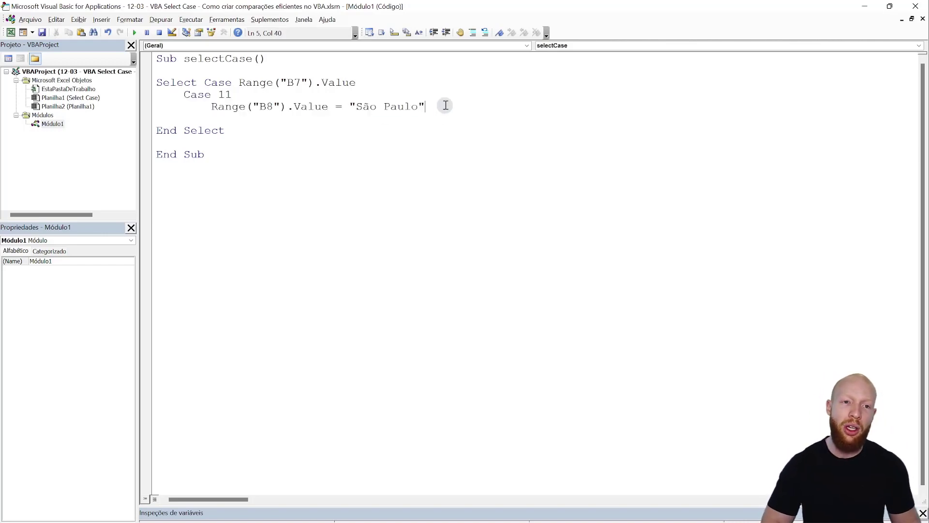
key(Return)
key(ctrl+v)
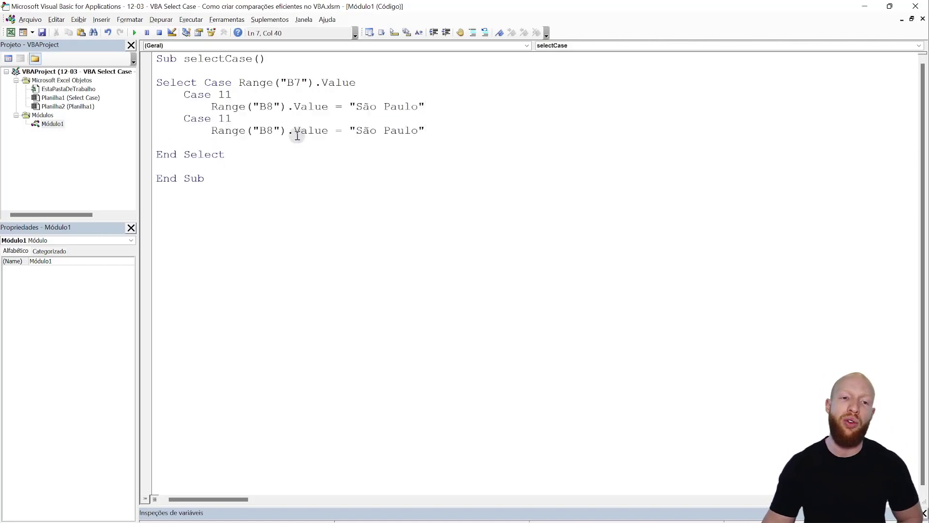
key(Delete)
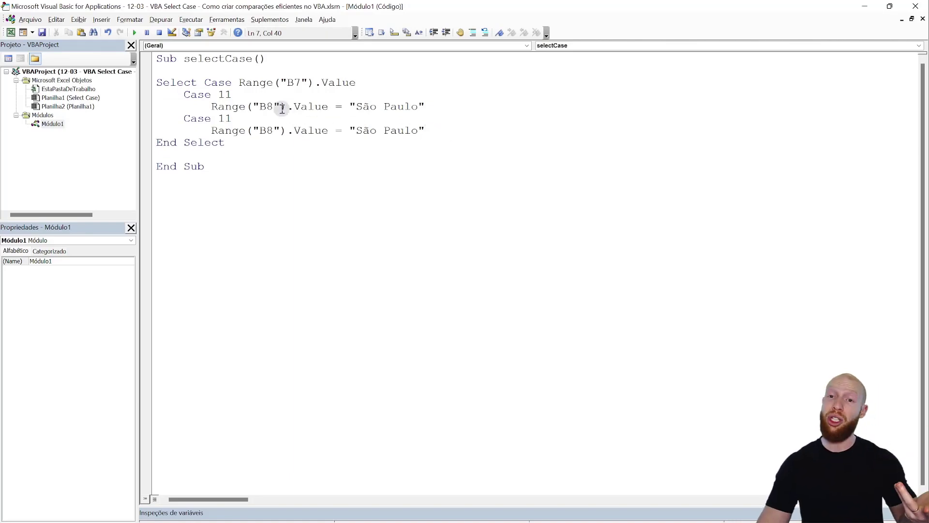
Change the copied branch to Case 21 writing "Rio de Janeiro" into B8
click(224, 119)
key(BackSpace)
text(2)
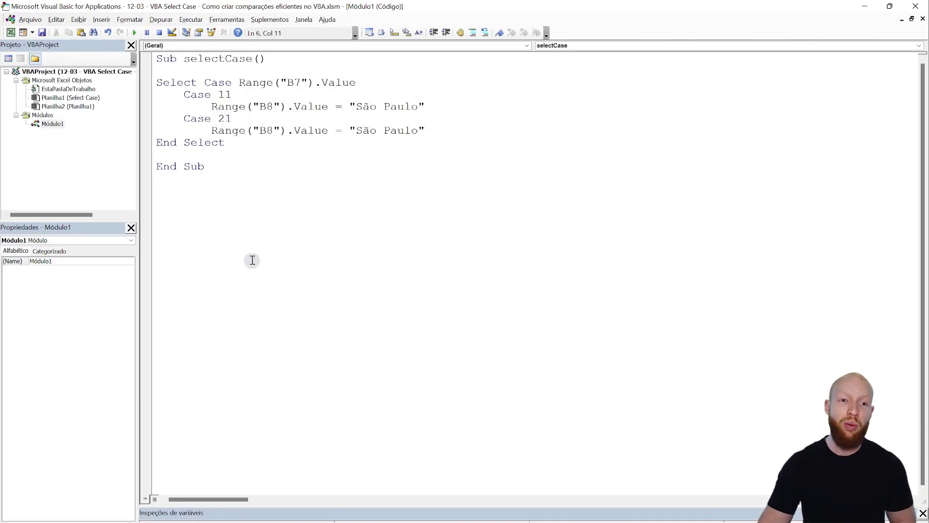
drag(211, 131, 219, 131)
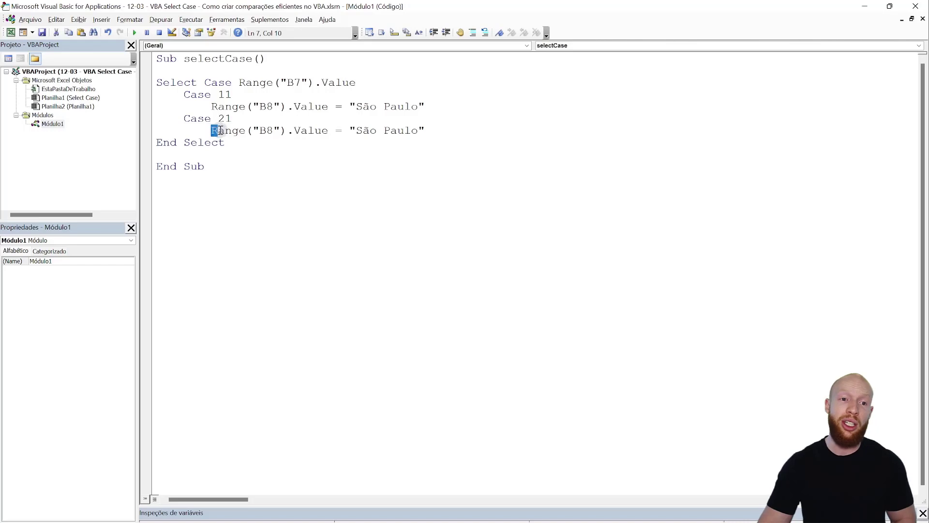
drag(358, 130, 411, 130)
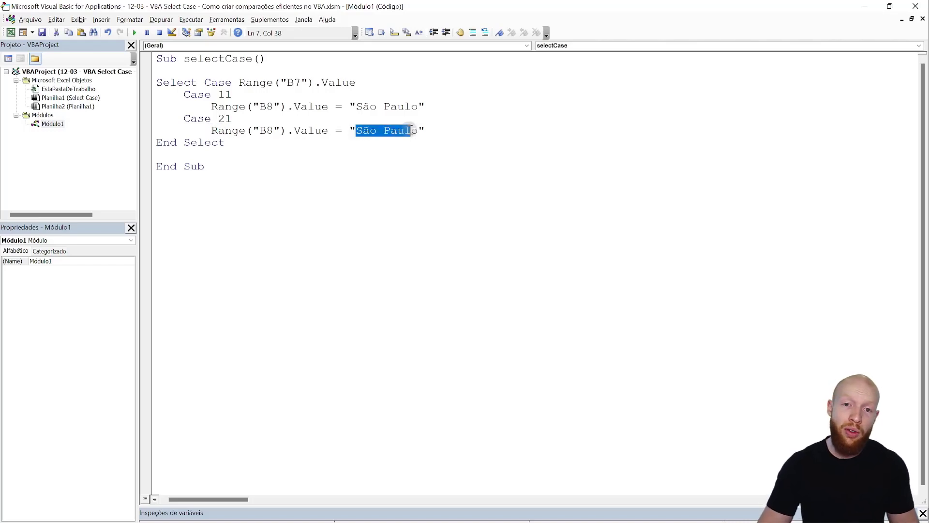
text(Ri)
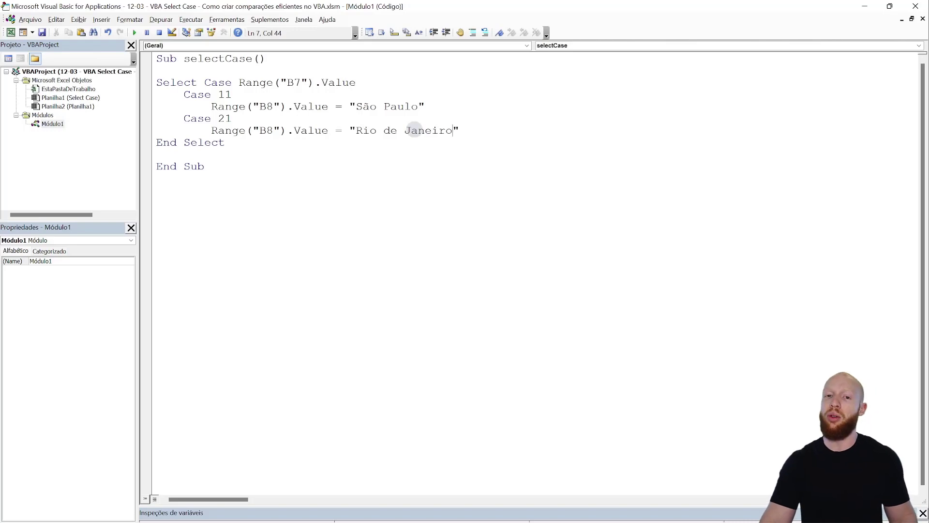
click(427, 118)
key(alt+F11)
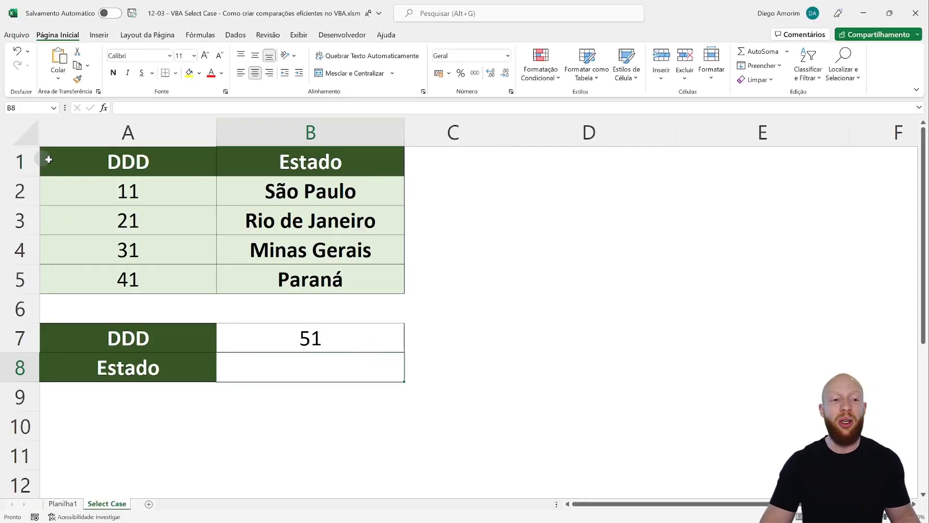
Paste a copy of the Case 21 branch below it and replace 21 with Else
key(alt+F11)
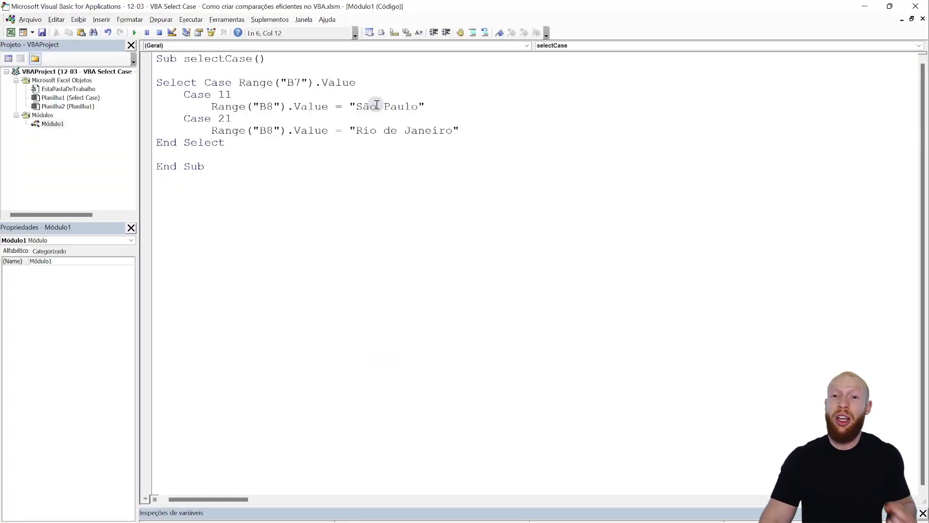
click(473, 130)
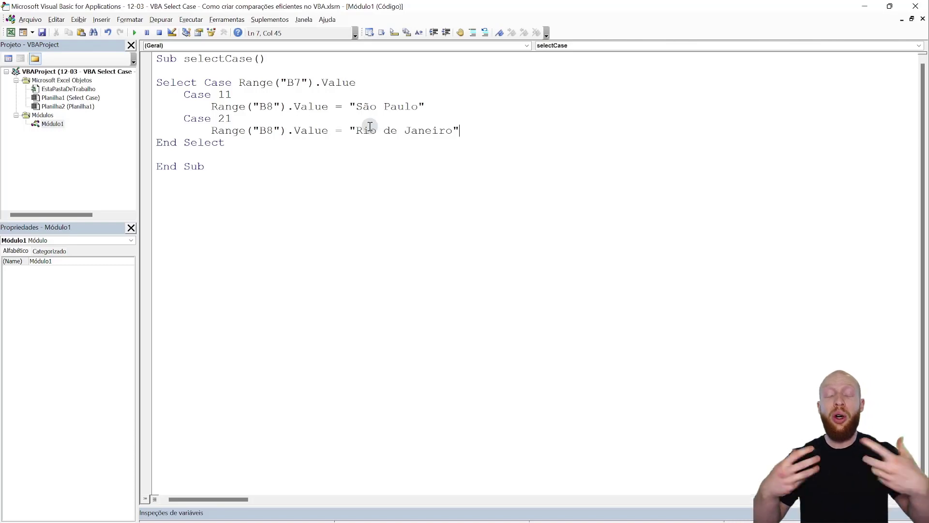
shift+click(184, 95)
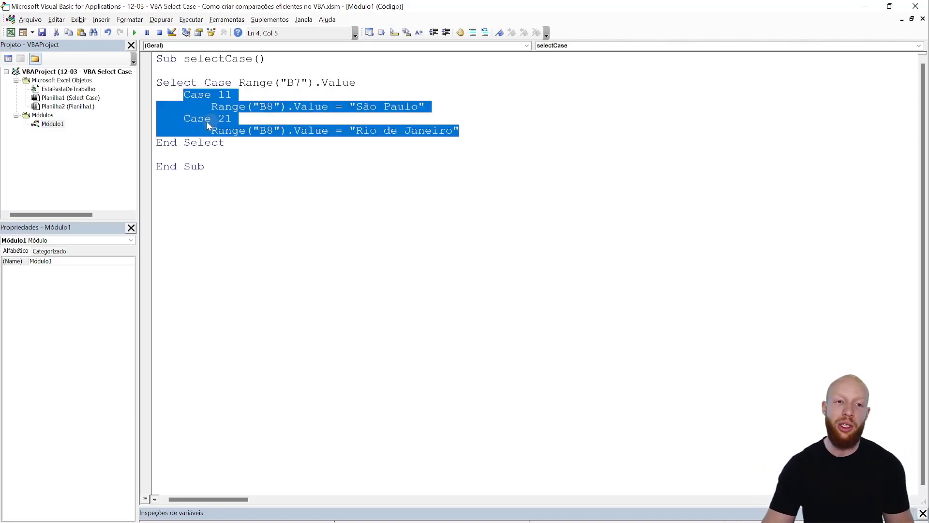
click(184, 119)
shift+click(498, 127)
click(492, 129)
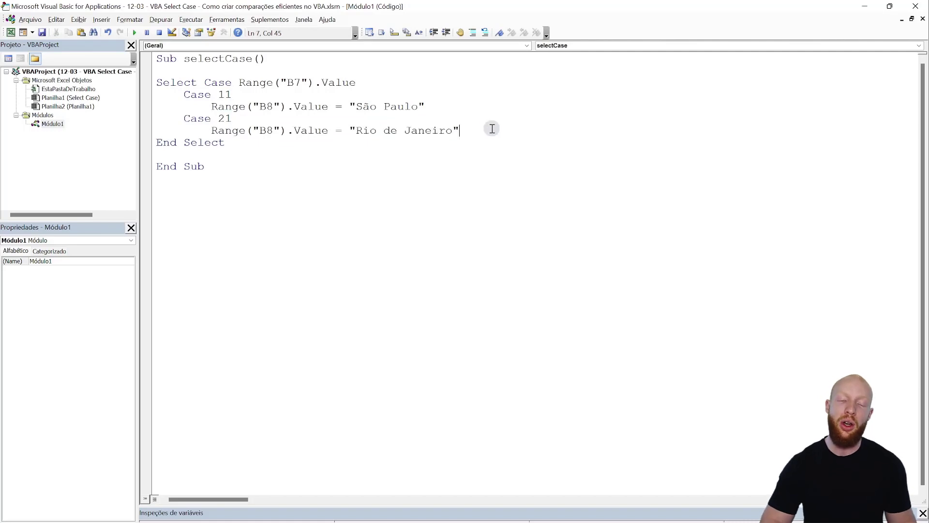
key(Return)
key(BackSpace)
key(ctrl+v)
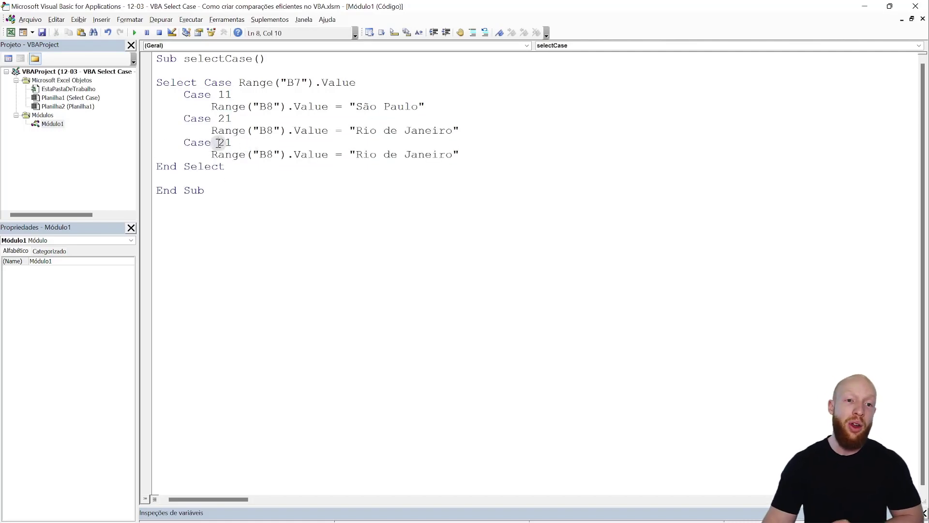
double_click(220, 143)
text(else)
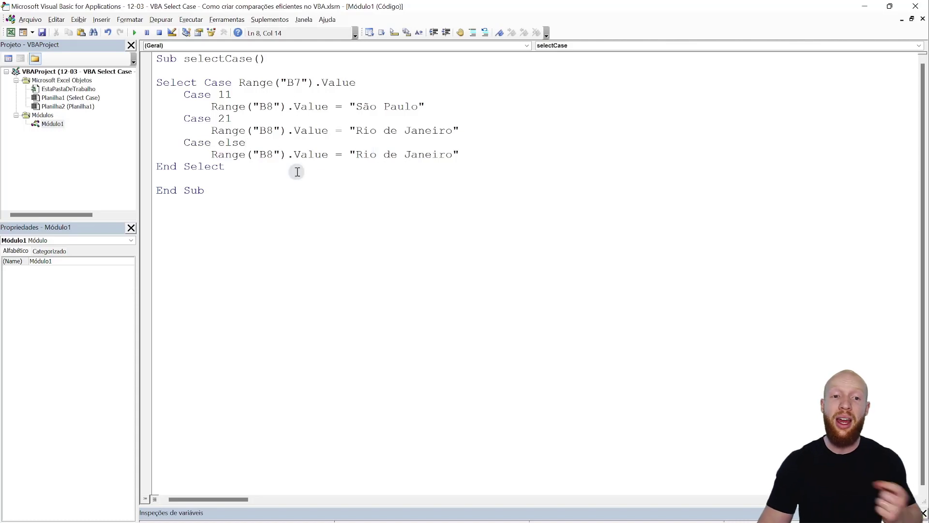
click(308, 154)
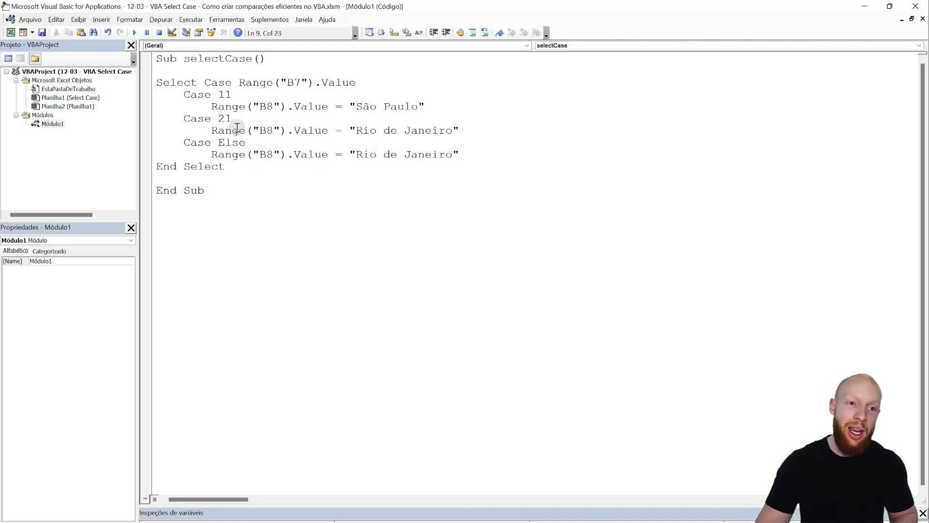
Highlight the tested B7 value, the Case 11, 21 and Else branches, and their output lines
drag(184, 95, 469, 131)
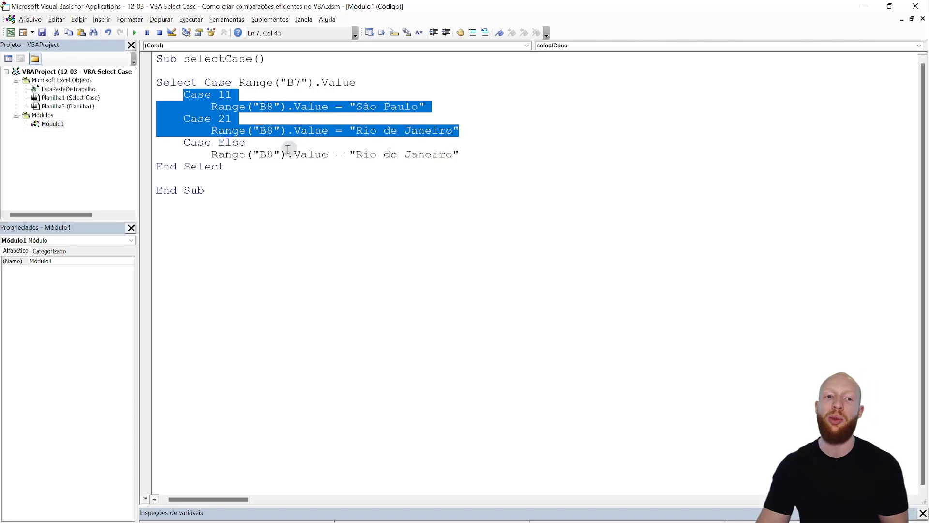
drag(357, 84, 238, 82)
drag(184, 143, 462, 155)
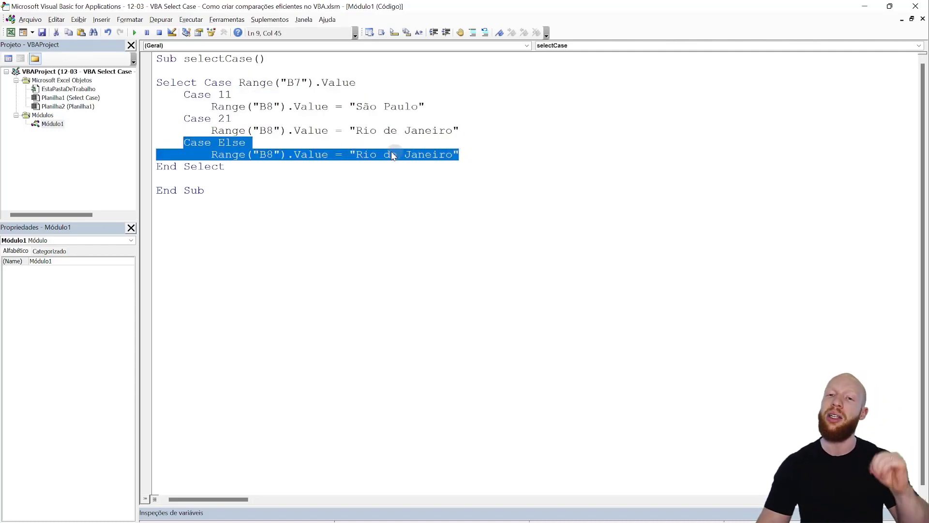
click(252, 121)
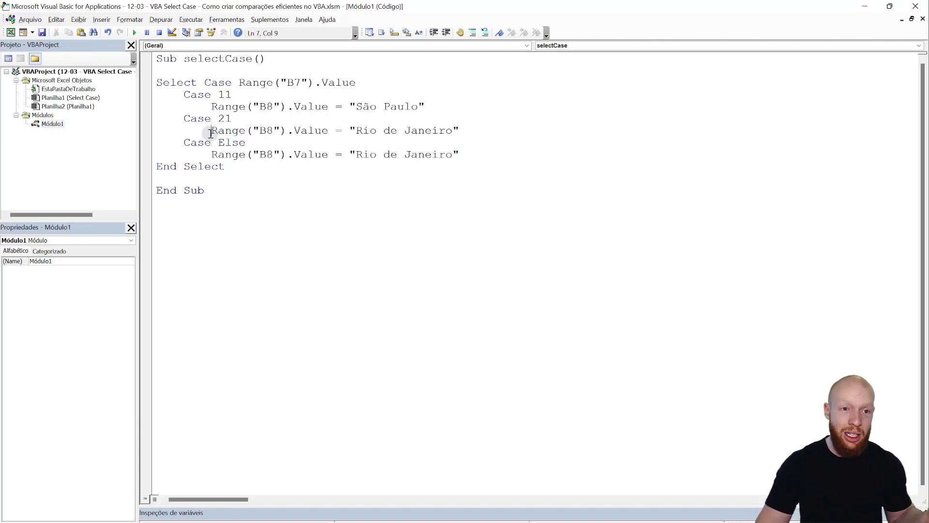
drag(211, 132, 531, 126)
click(200, 167)
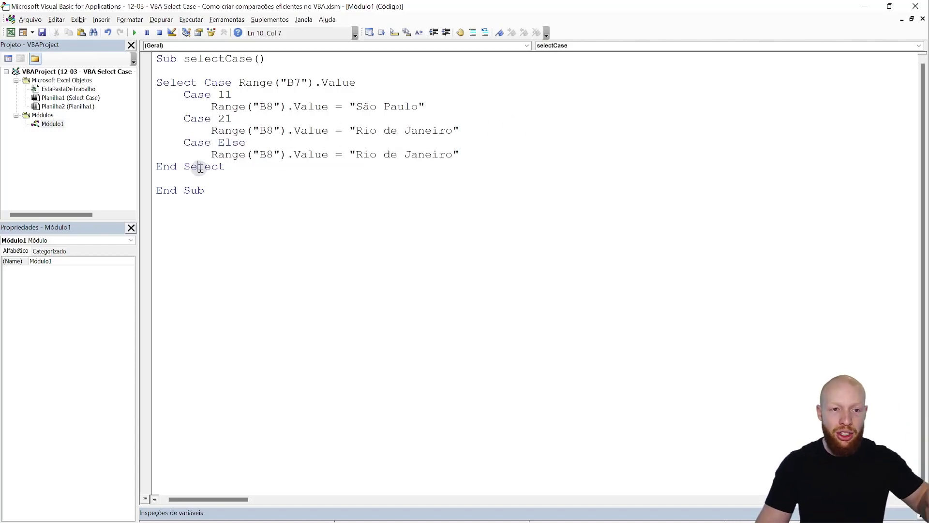
drag(211, 155, 553, 154)
click(211, 108)
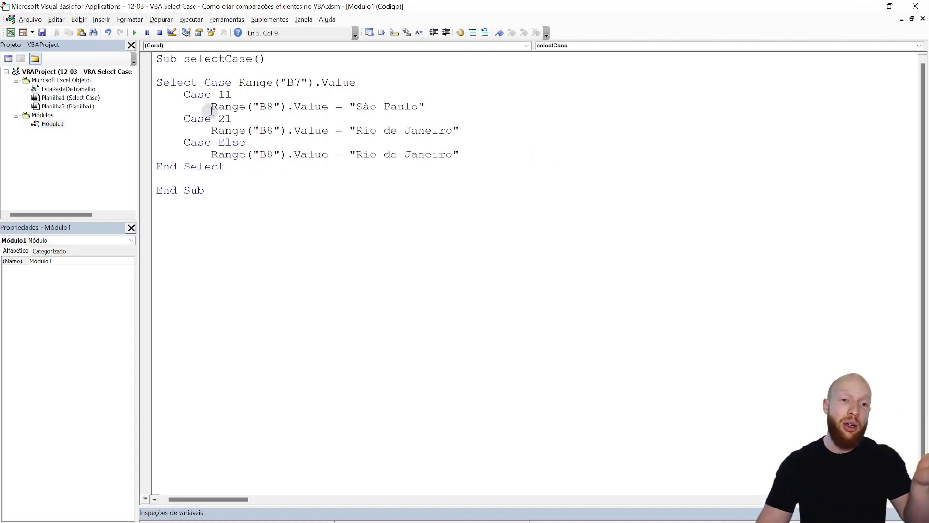
drag(211, 108, 549, 104)
click(319, 129)
click(314, 155)
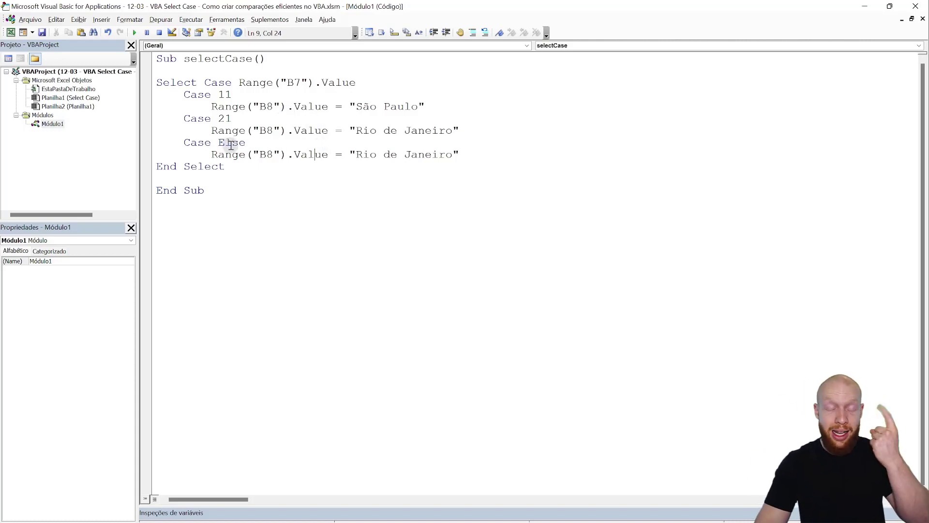
drag(191, 145, 269, 145)
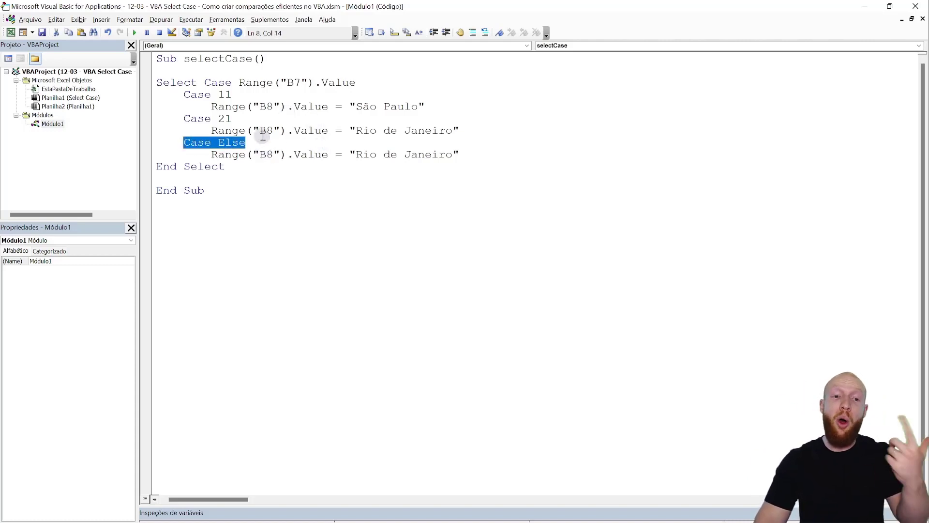
Change the Case Else result text to "Essa opção não está listada"
drag(356, 155, 440, 155)
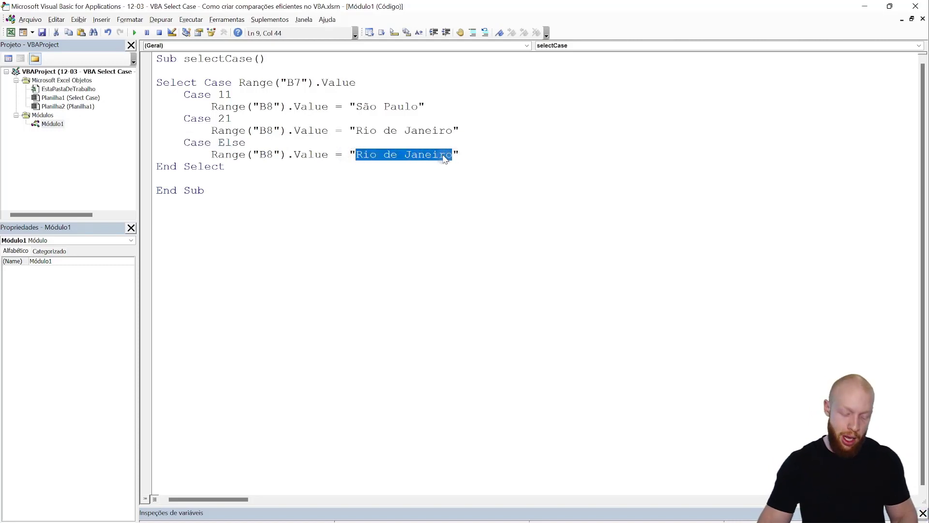
text(Essa opçã)
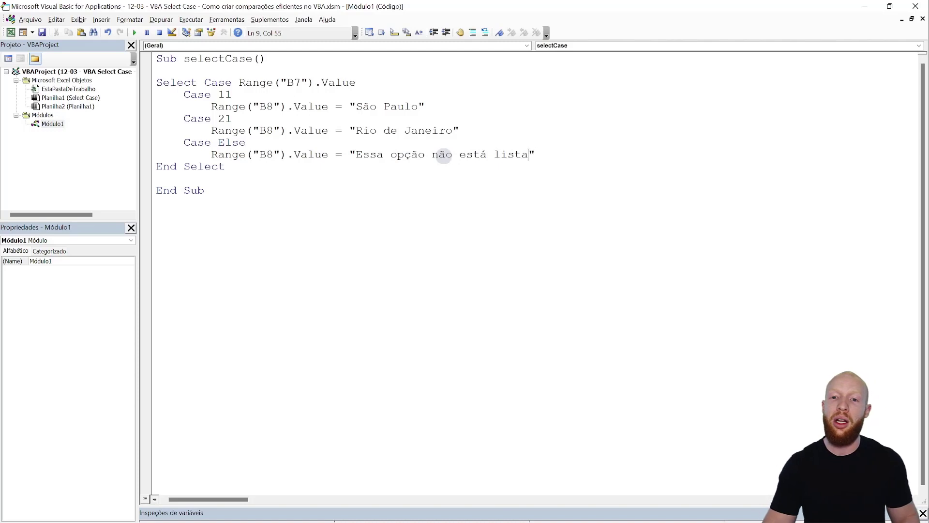
text(da)
click(397, 130)
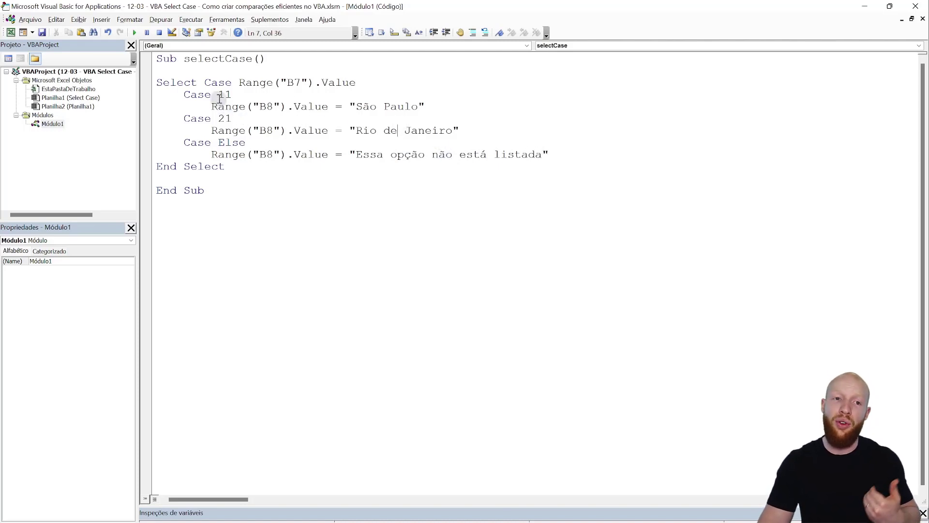
double_click(225, 95)
drag(211, 119, 234, 123)
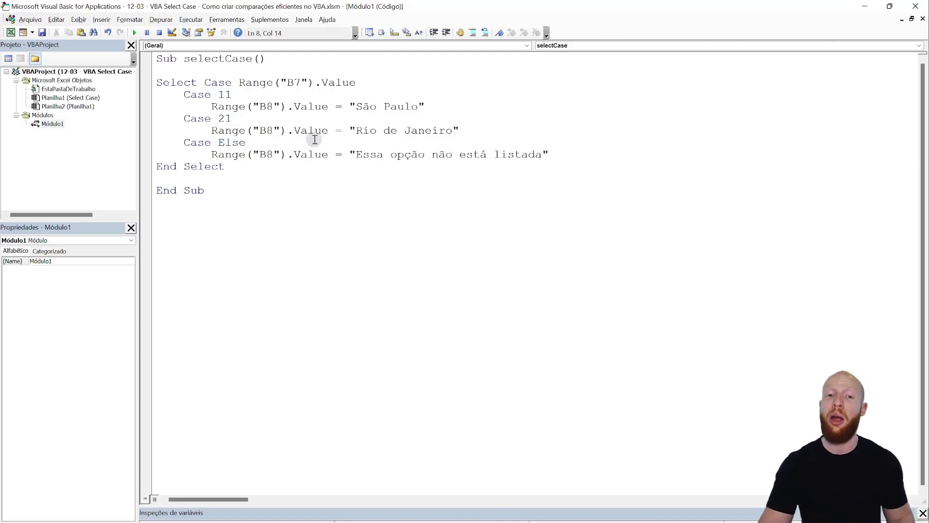
Run the macro for DDD 51 and autofit column B to show the message
key(alt+F11)
key(alt+F11)
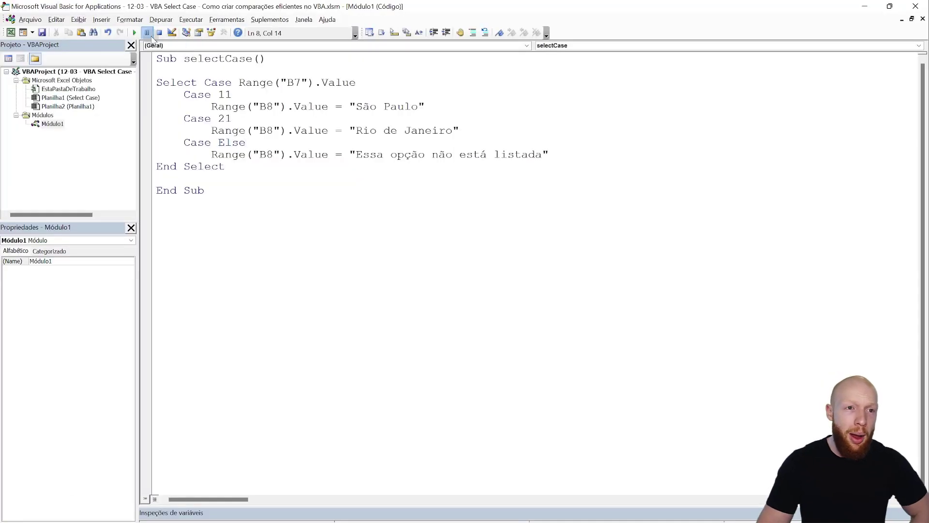
click(134, 33)
key(alt+F11)
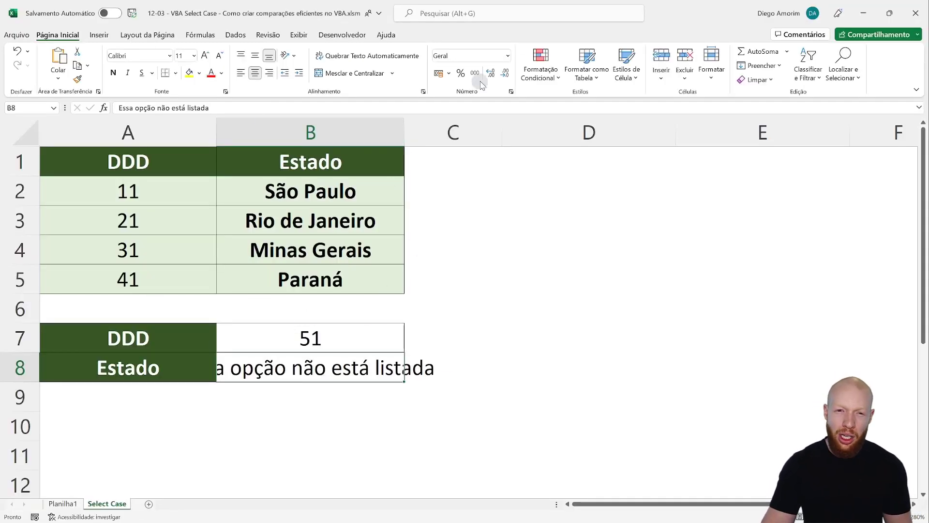
double_click(405, 132)
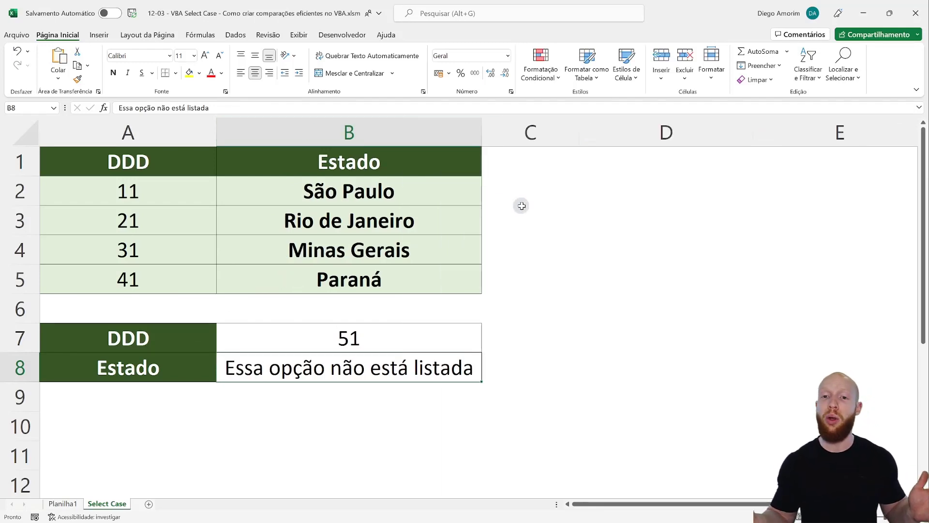
Enter DDD 71 in B7 and rerun the macro with F5
click(430, 336)
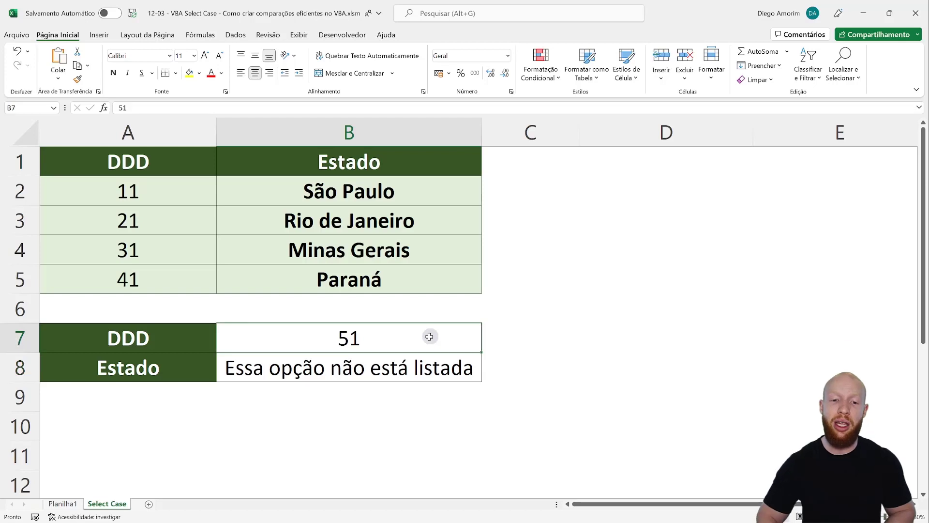
text(71)
key(Return)
key(Delete)
key(alt+F11)
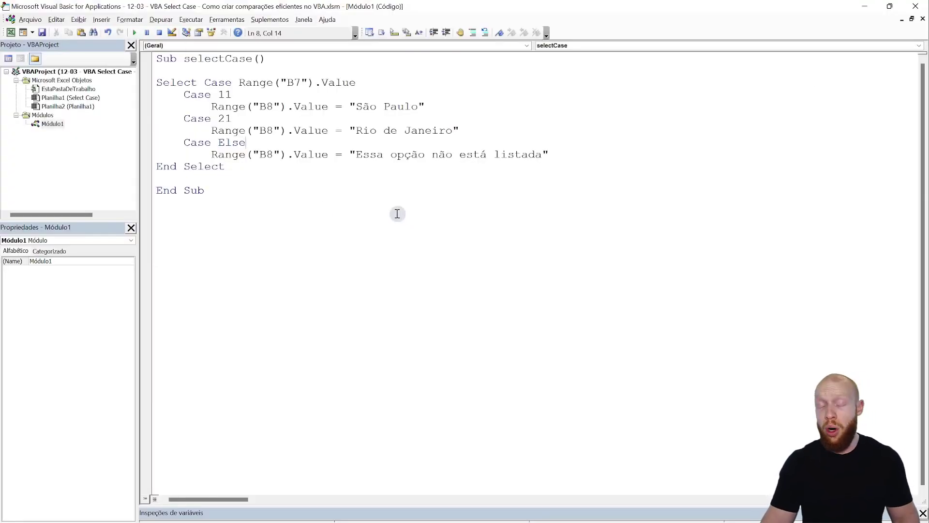
key(F5)
key(alt+F11)
Enter DDD 11 in B7, rerun the macro to get São Paulo, then select table A2:B5
key(Up)
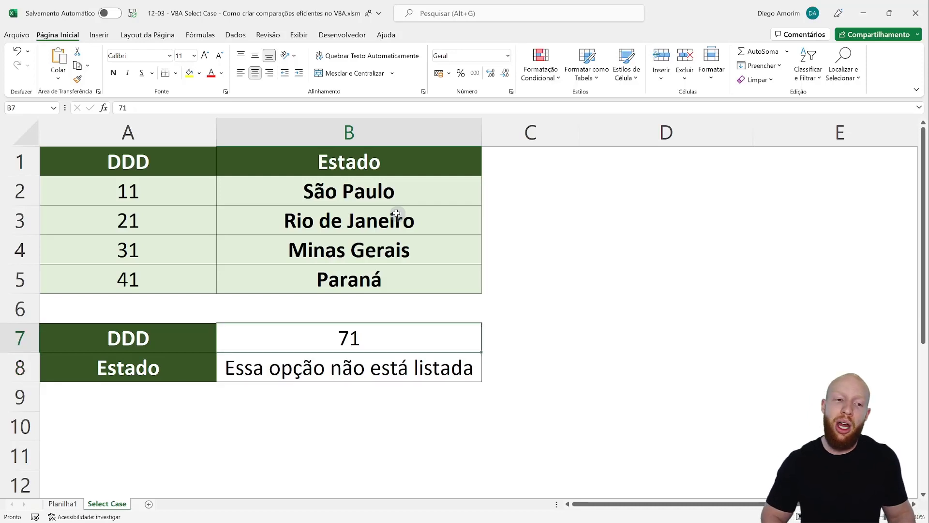
text(11)
key(Return)
key(alt+F11)
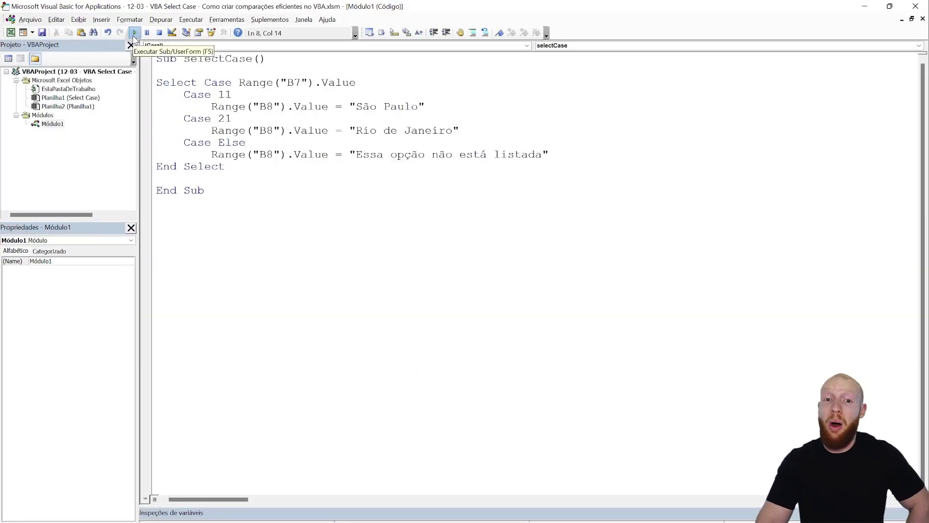
click(133, 33)
key(alt+F11)
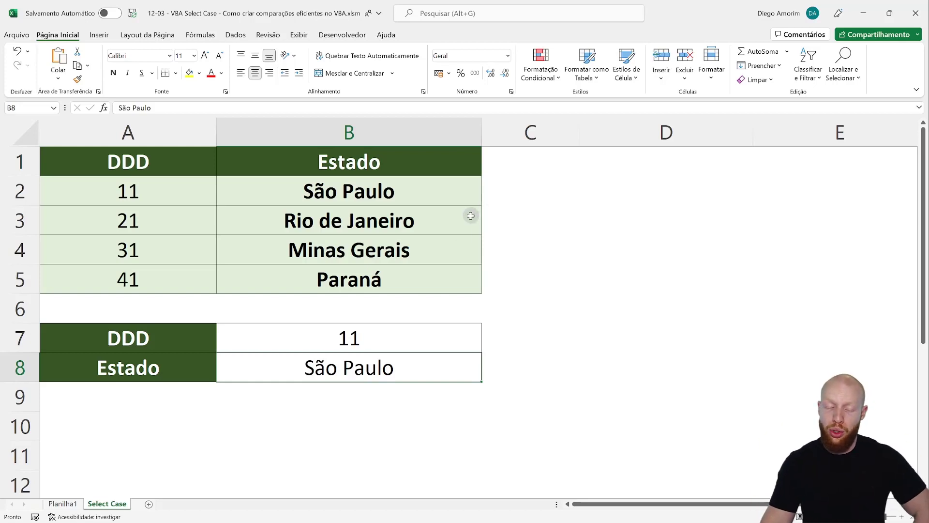
drag(145, 194, 307, 272)
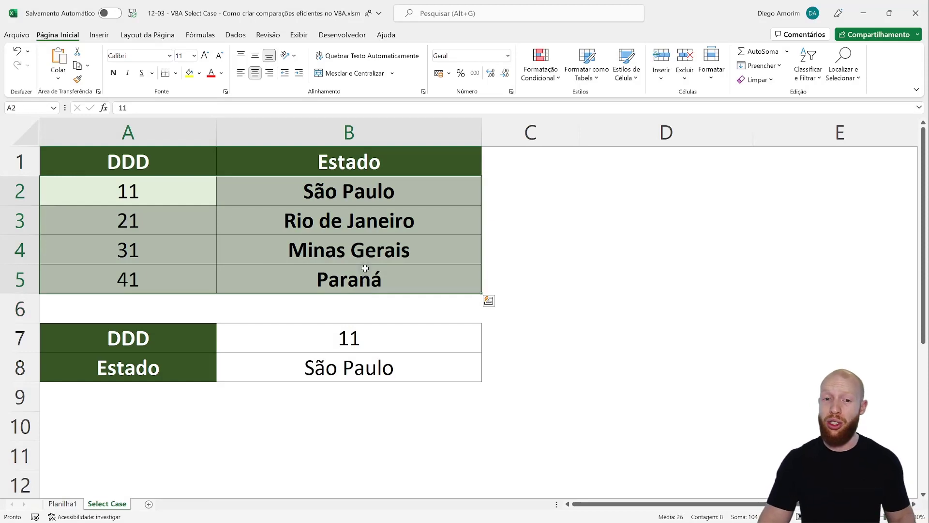
Copy the Case 21 branch and turn the copy into Case 31 writing "Minas Gerais"
key(alt+F11)
drag(256, 141, 248, 131)
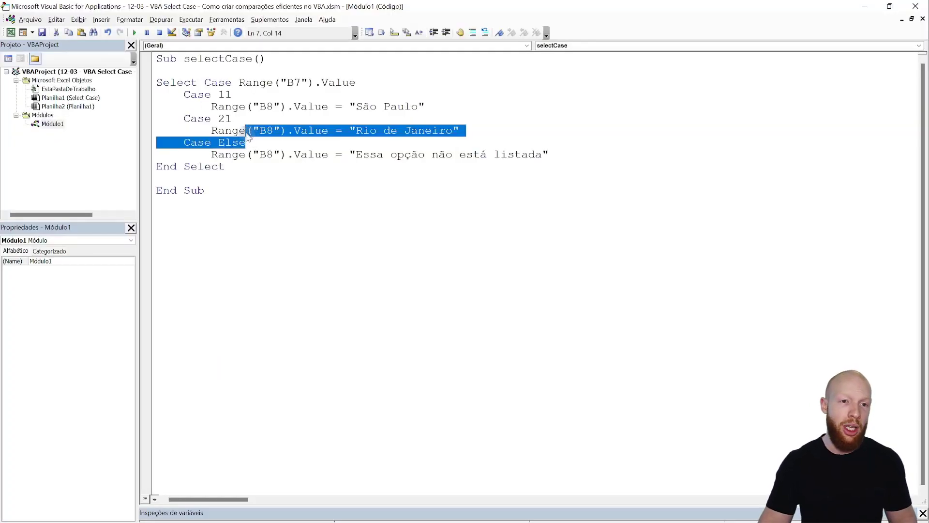
drag(465, 138, 472, 128)
key(ctrl+c)
key(ctrl+v)
key(ctrl+v)
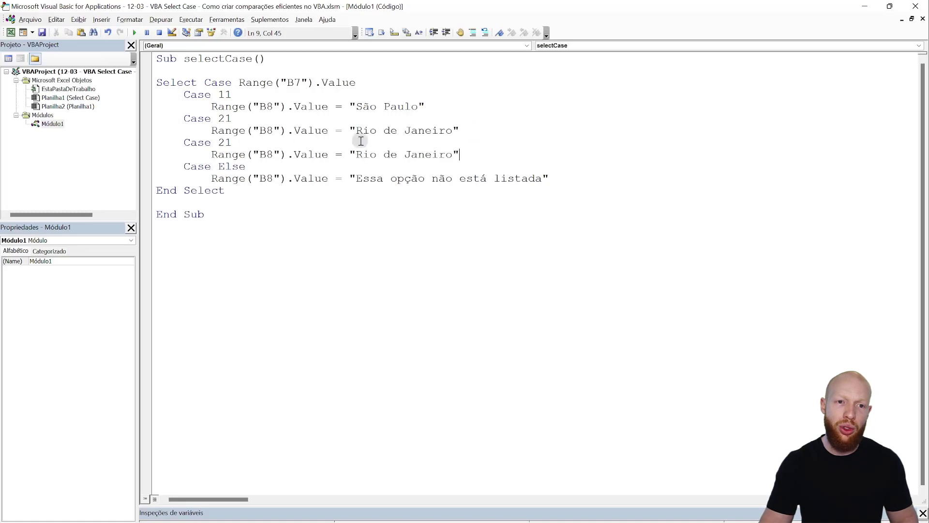
text(3)
drag(356, 155, 452, 154)
text(Minas Gerai)
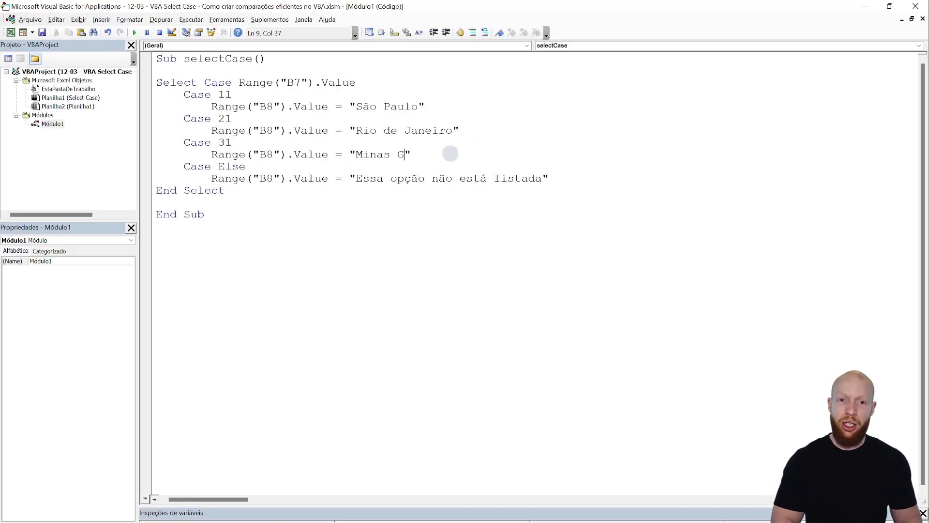
text(s)
Check Paraná's spelling in B5, then add a Case 41 branch writing "Paraná"
key(alt+F11)
click(299, 285)
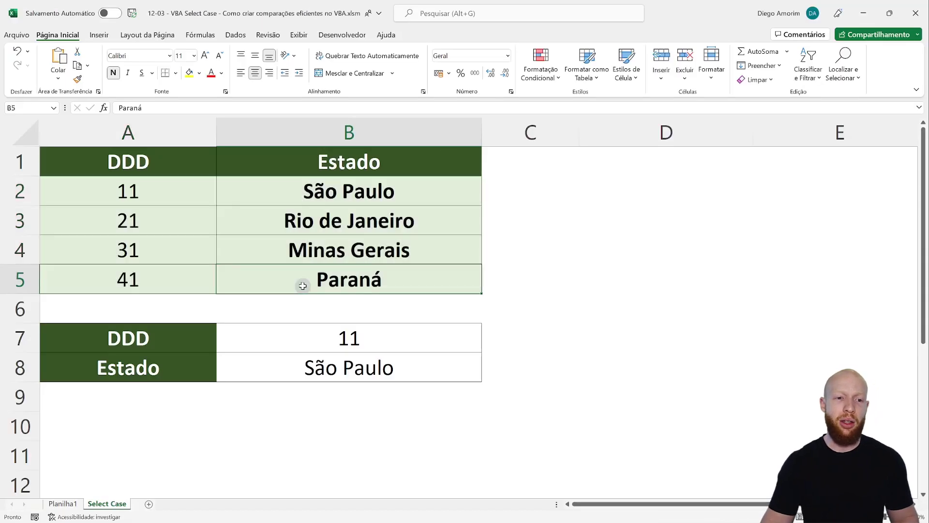
key(alt+F11)
click(452, 155)
key(ctrl+v)
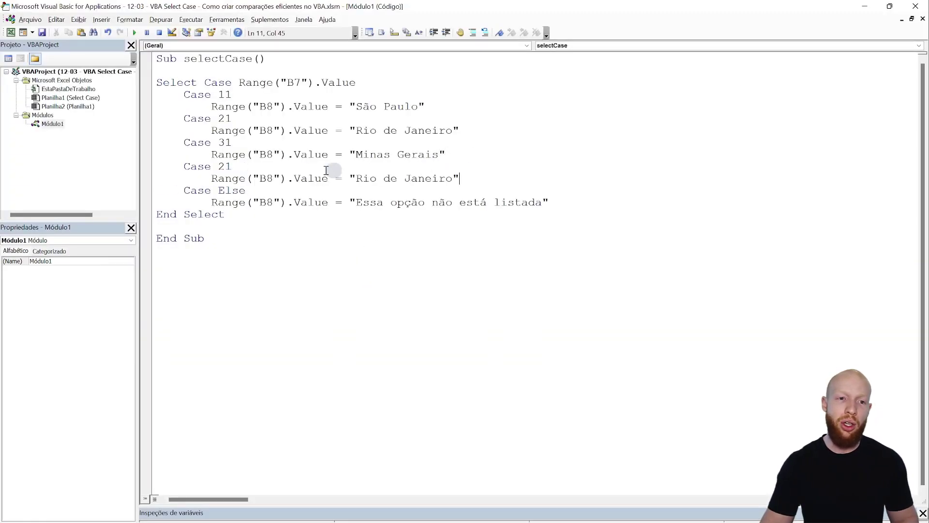
click(229, 167)
text(4)
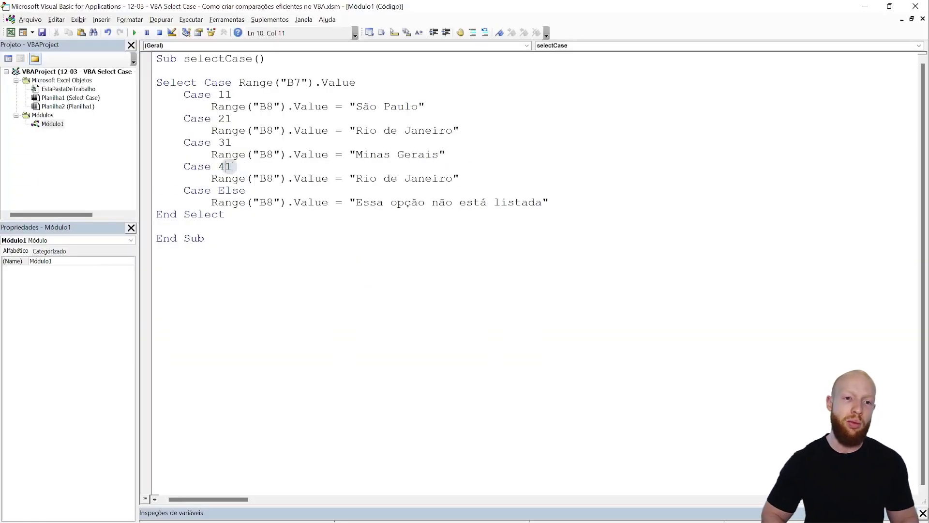
key(Left)
key(ctrl+shift+Left)
text(Para)
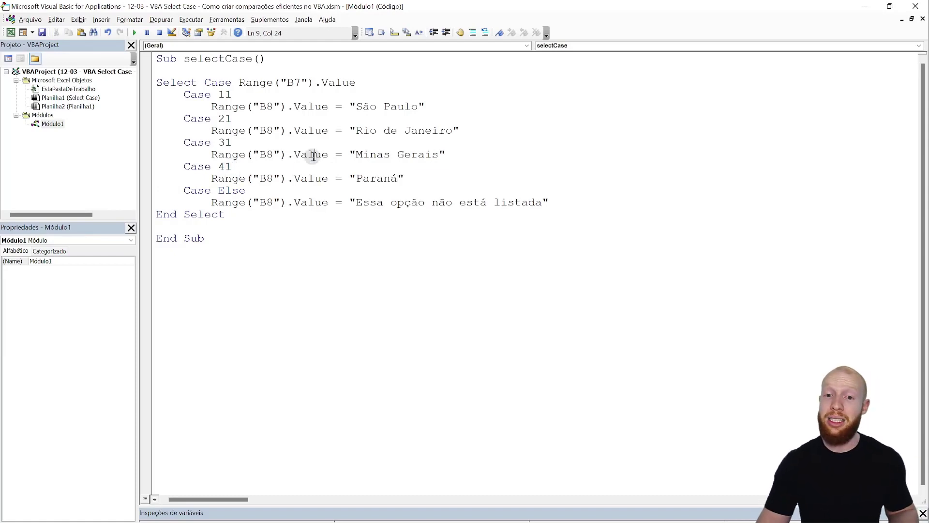
Enter DDD 31 in B7 and run the macro with F5 to get Minas Gerais
key(alt+F11)
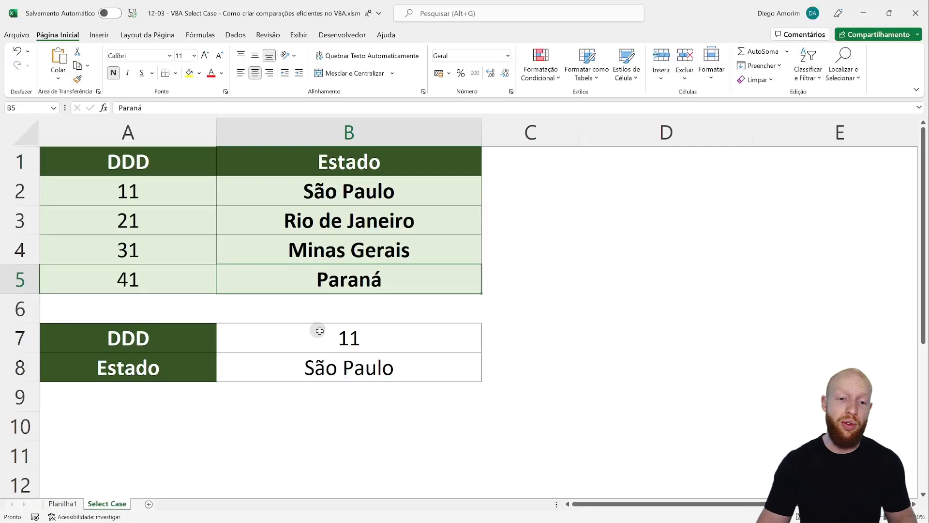
click(333, 336)
text(31)
key(Return)
key(alt+F11)
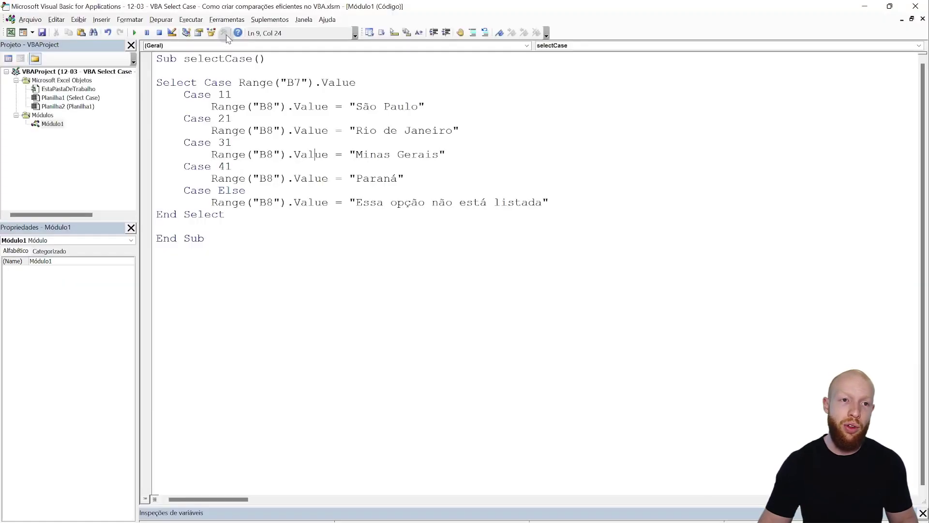
key(F5)
key(alt+F11)
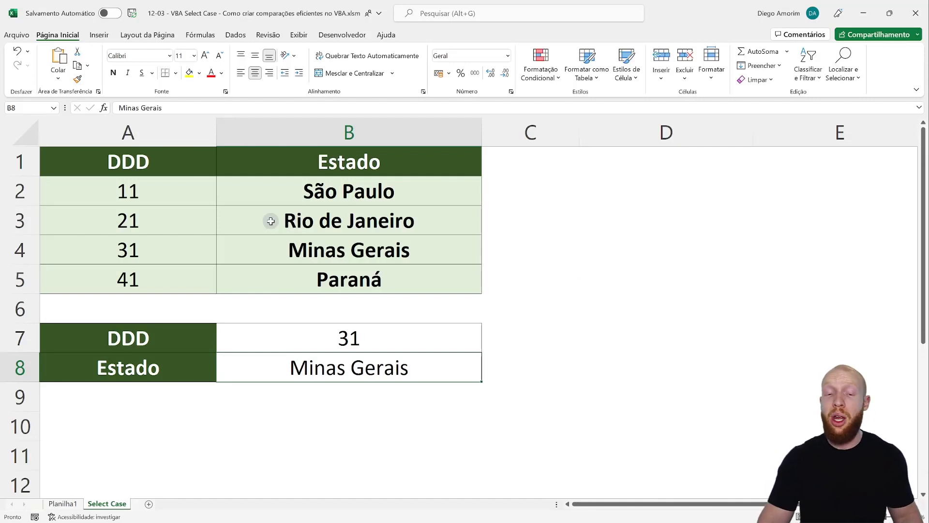
Replace the first Case value 11 with Range("A2").Value
key(alt+F11)
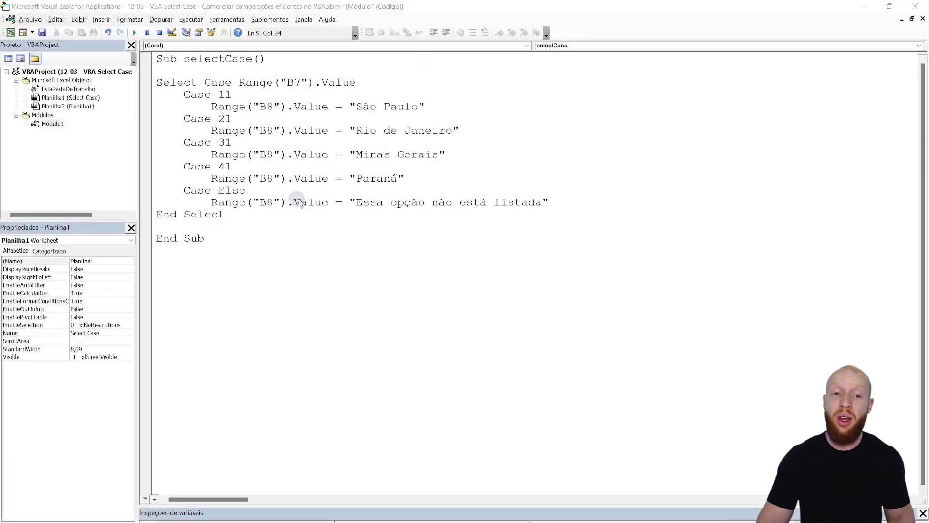
double_click(223, 95)
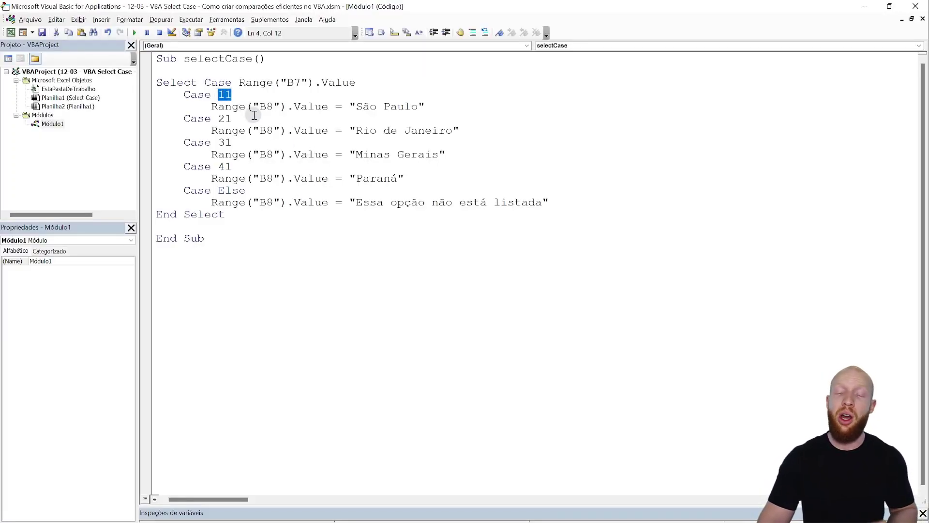
drag(238, 82, 362, 82)
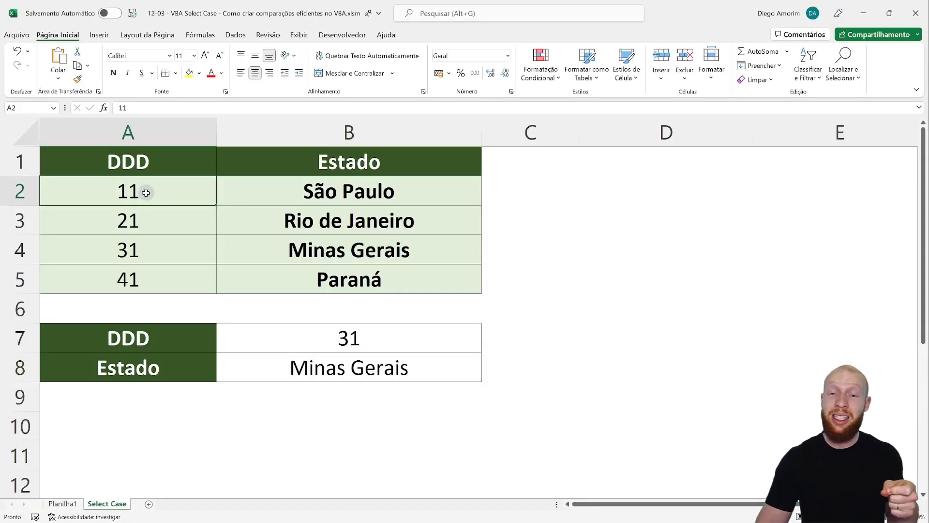
key(ctrl+shift+Right)
key(ctrl+shift+Right)
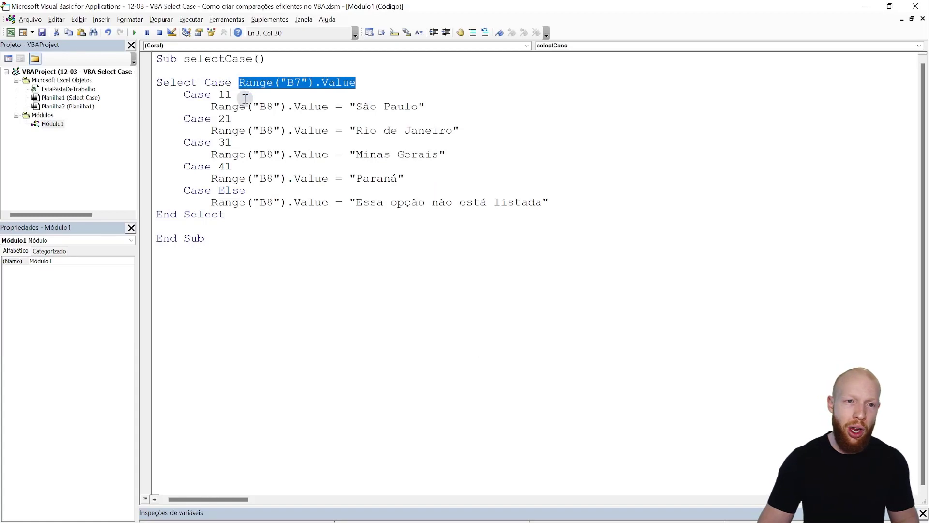
double_click(224, 95)
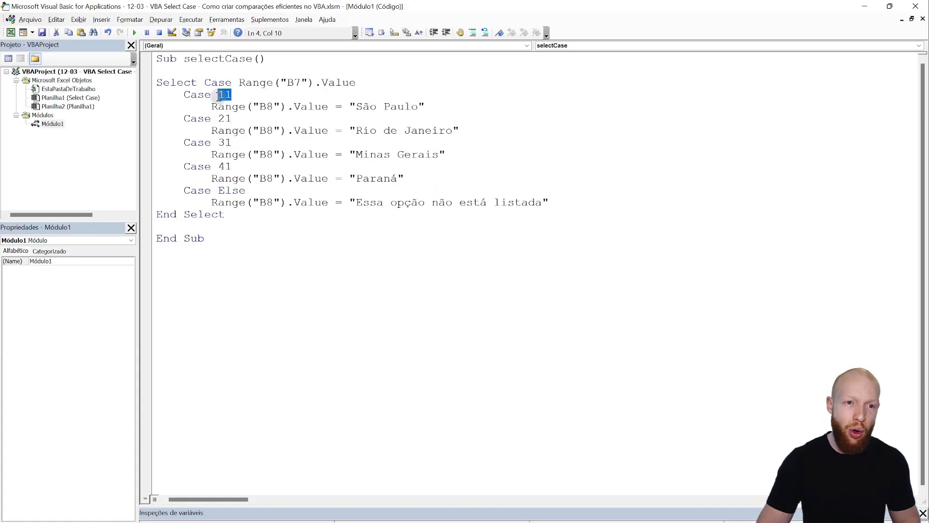
key(ctrl+v)
double_click(277, 95)
text(A2)
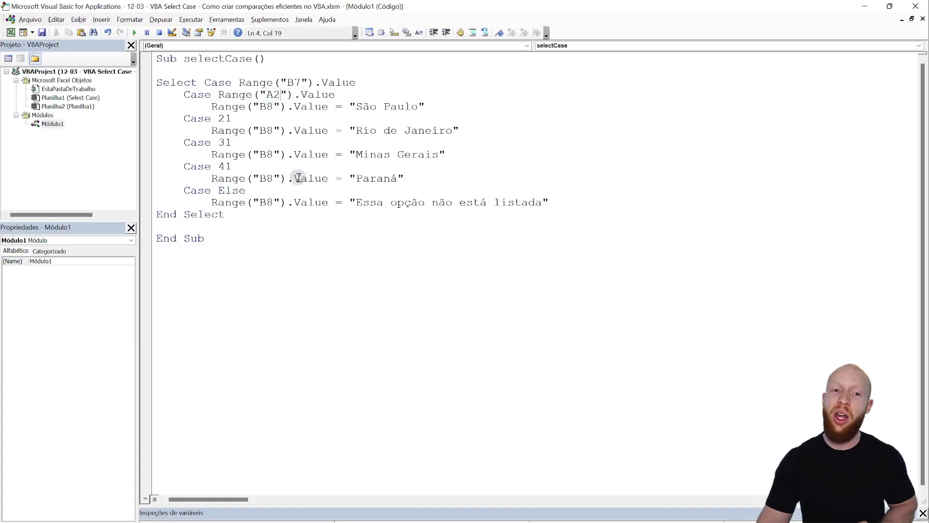
Replace the "São Paulo" literal with Range("B2").Value, after pointing out cell B2 in the sheet
drag(211, 106, 477, 107)
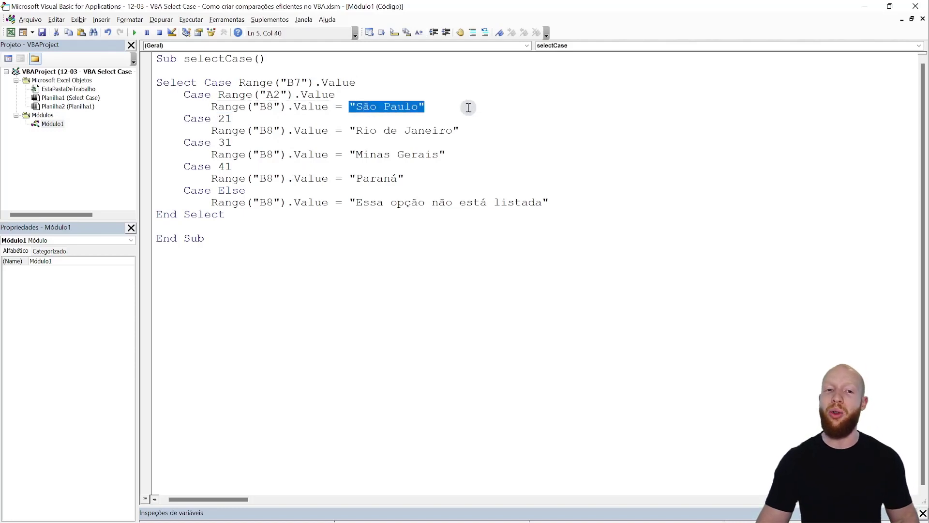
key(alt+F11)
click(296, 189)
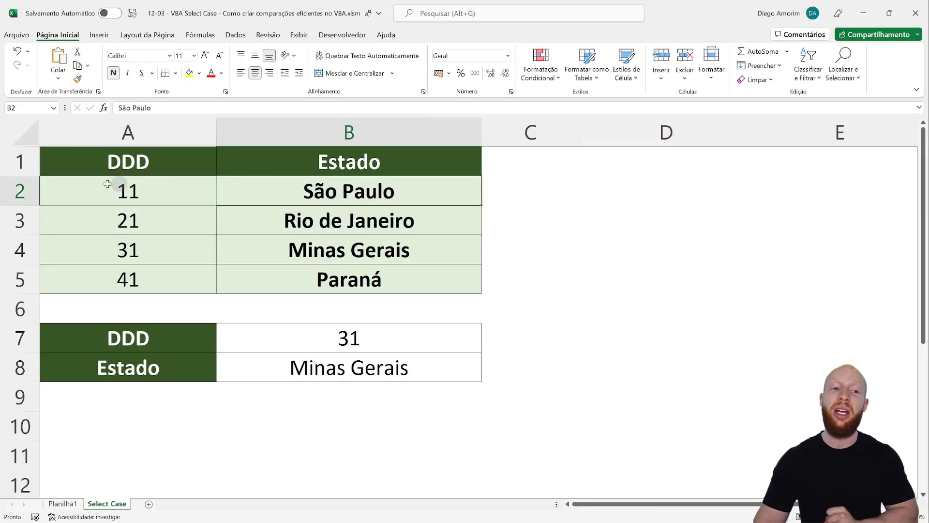
click(9, 192)
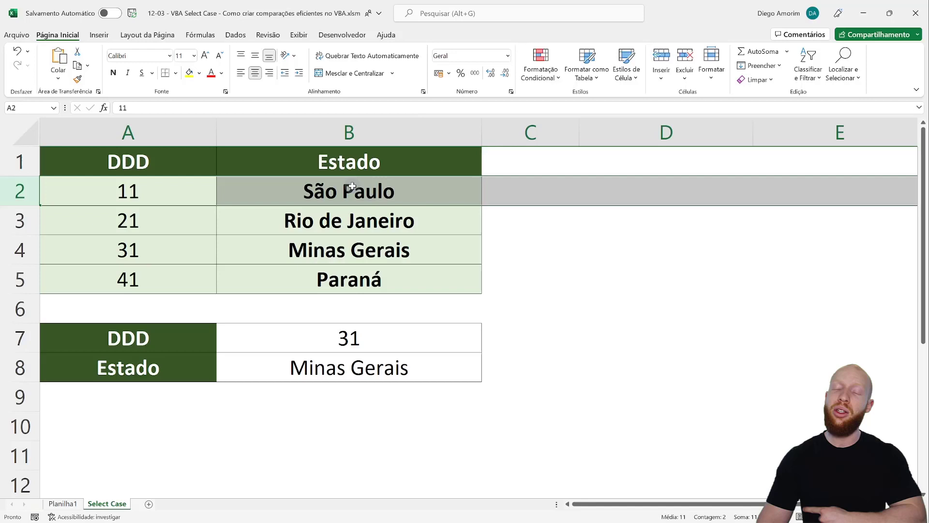
click(187, 194)
click(392, 192)
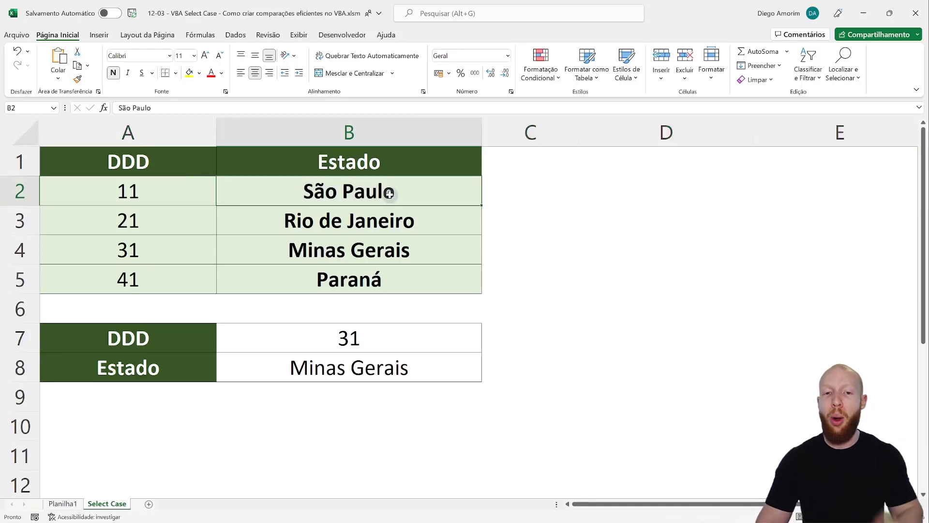
key(alt+F11)
key(ctrl+v)
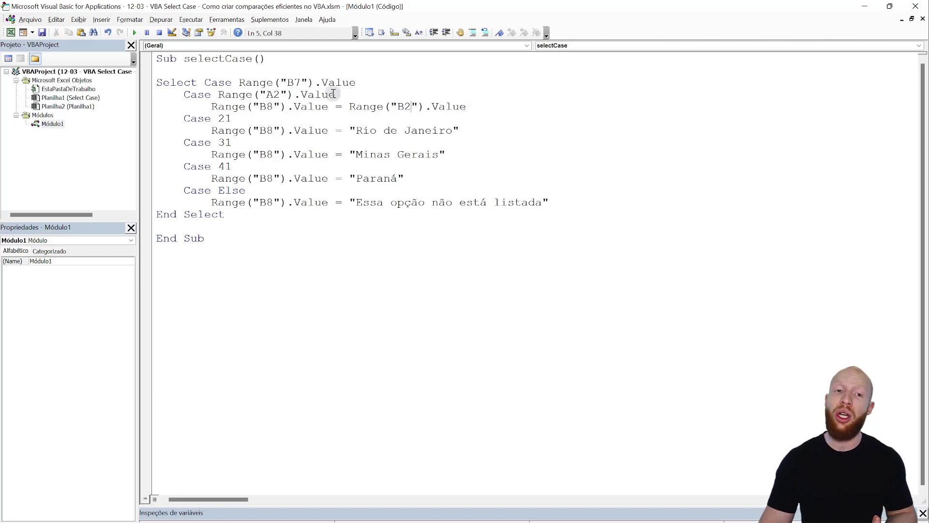
Mark the Case 21 value and its "Rio de Janeiro" text, then select cell A2 on the worksheet
double_click(220, 118)
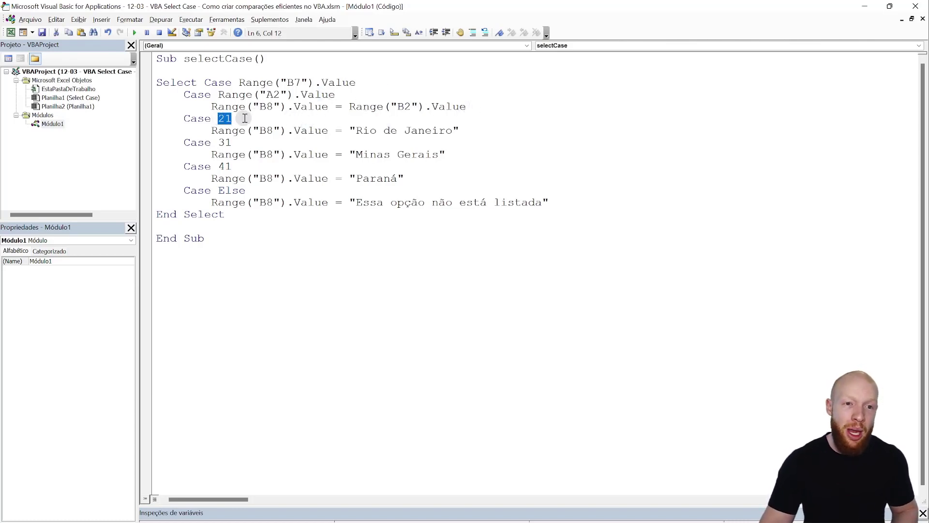
drag(351, 130, 516, 133)
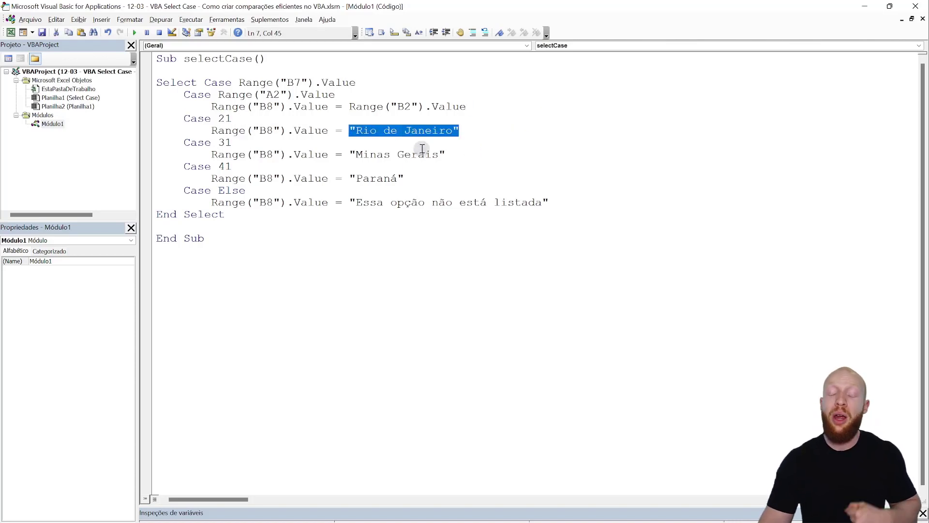
key(alt+F11)
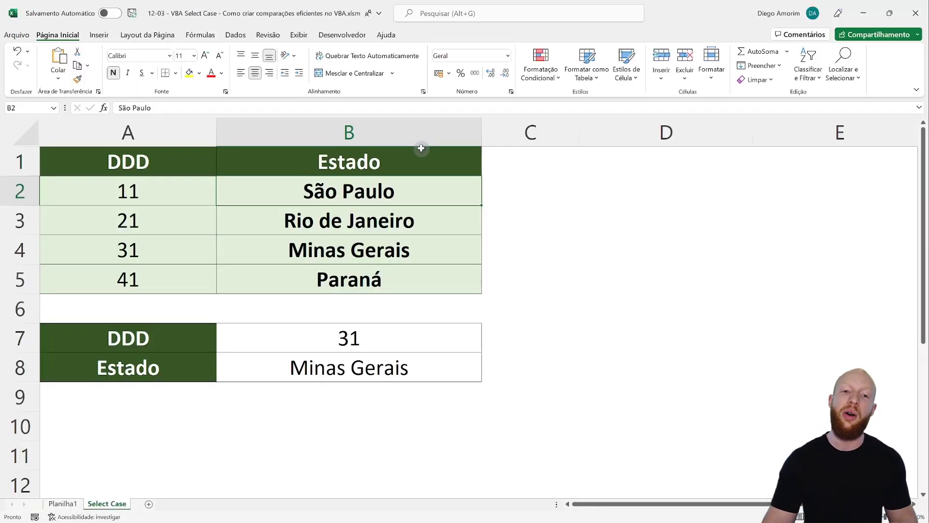
click(134, 191)
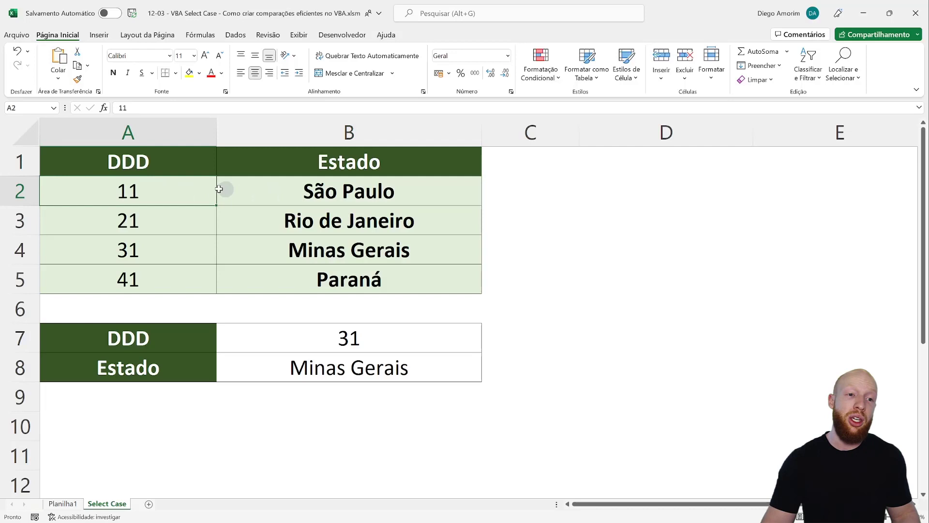
Set A2 to 12 and B2 to 'Alguma outra coisa'
text(12)
click(334, 192)
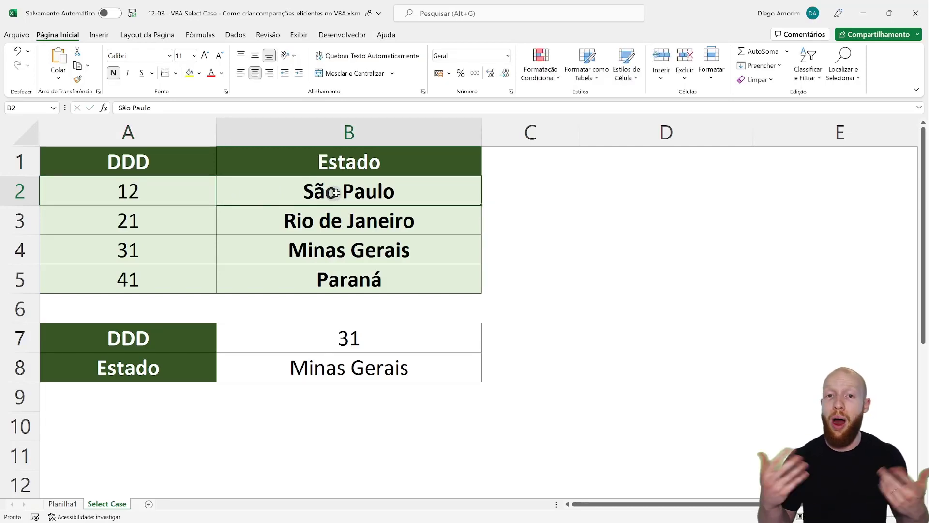
text(Algum)
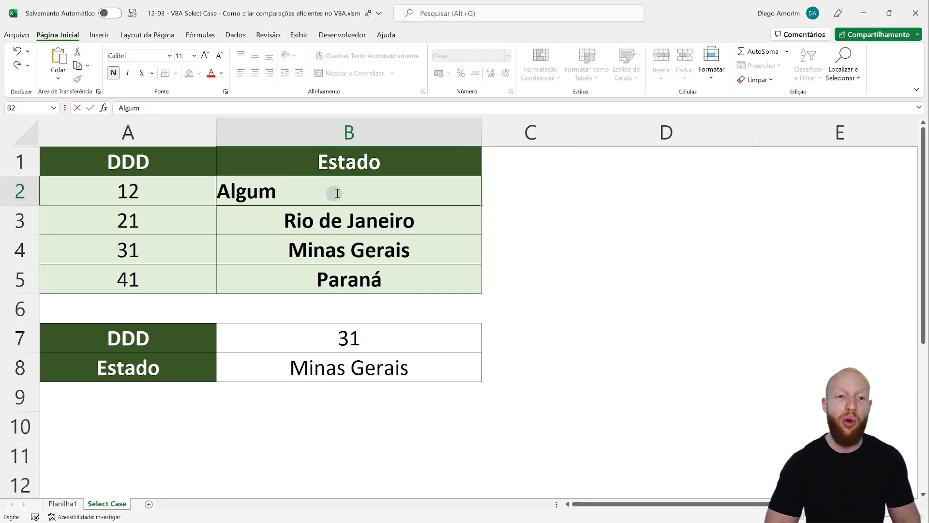
text(oisa)
key(Return)
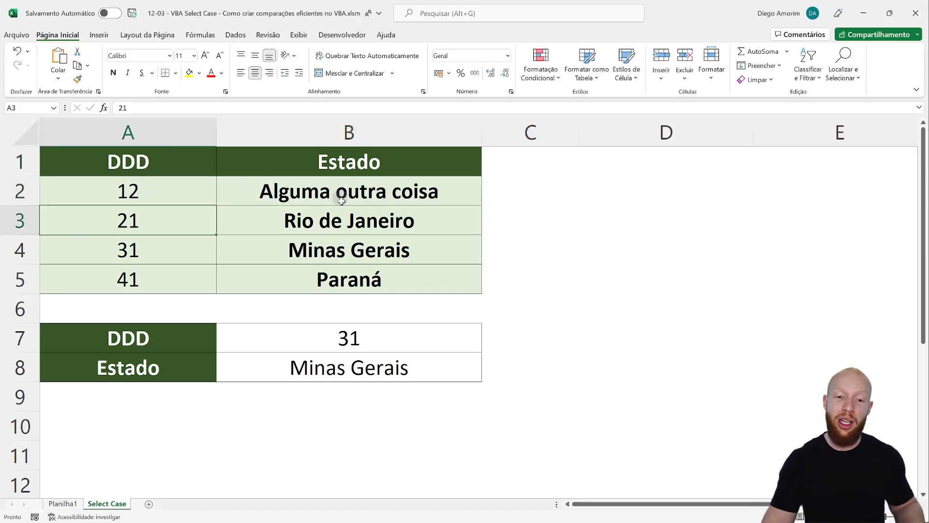
Enter DDD 12 in B7 and run selectCase so B8 shows 'Alguma outra coisa'
click(356, 338)
text(12)
key(Return)
key(alt+F11)
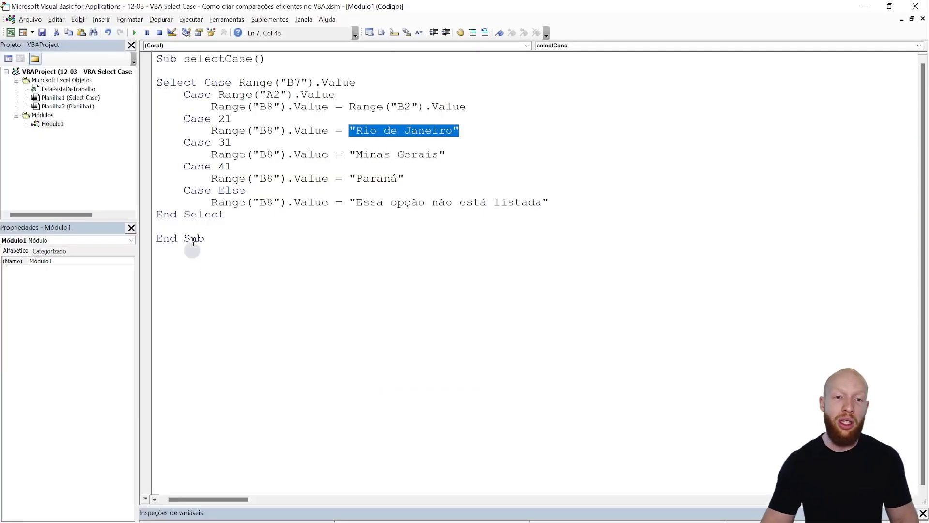
click(247, 118)
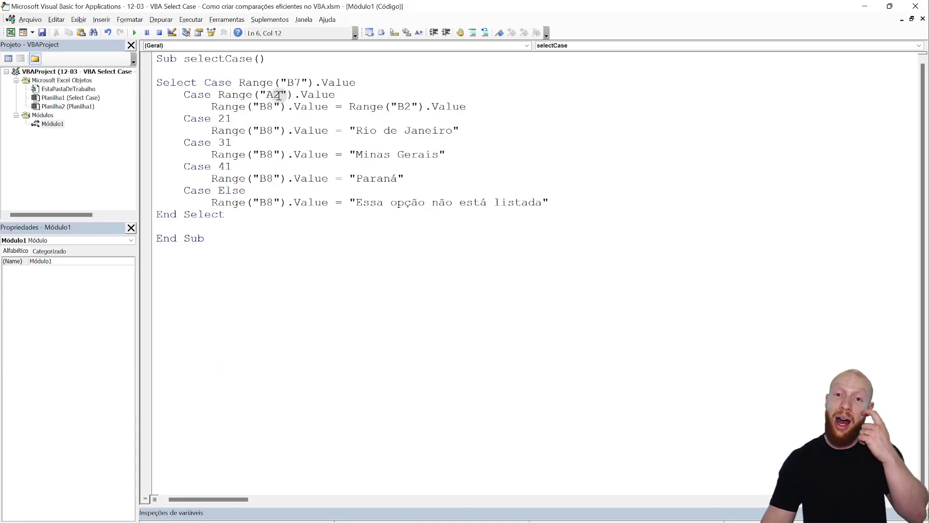
click(134, 34)
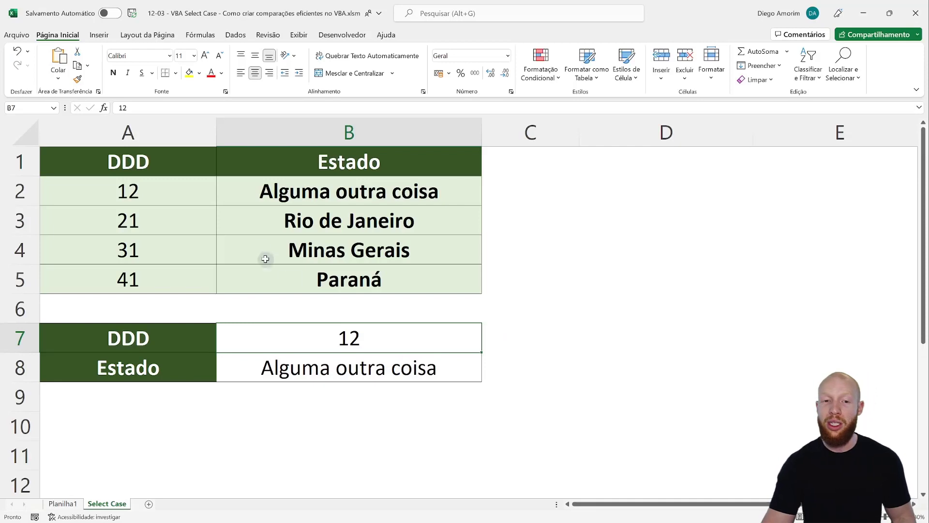
key(alt+F11)
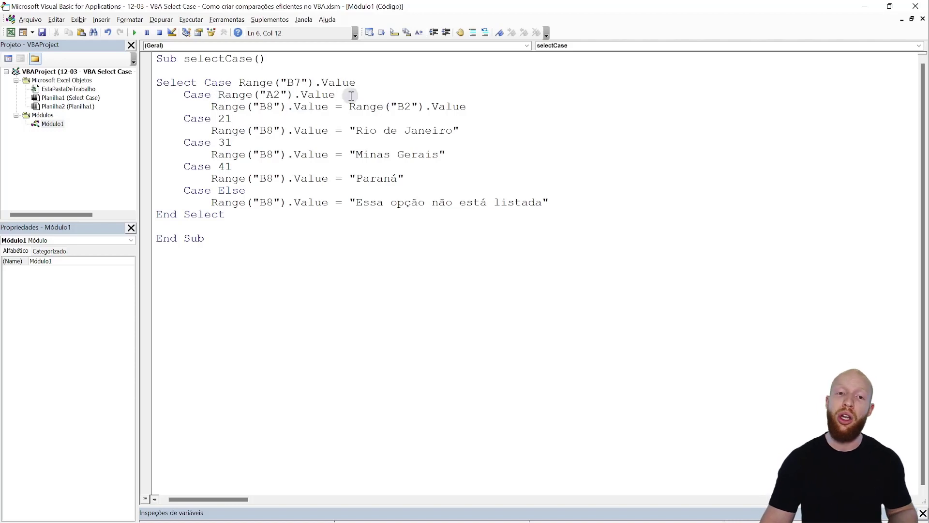
Replace the Case values 21, 31 and 41 with Range("A3"), Range("A4") and Range("A5") references
drag(219, 95, 377, 95)
key(ctrl+c)
double_click(224, 119)
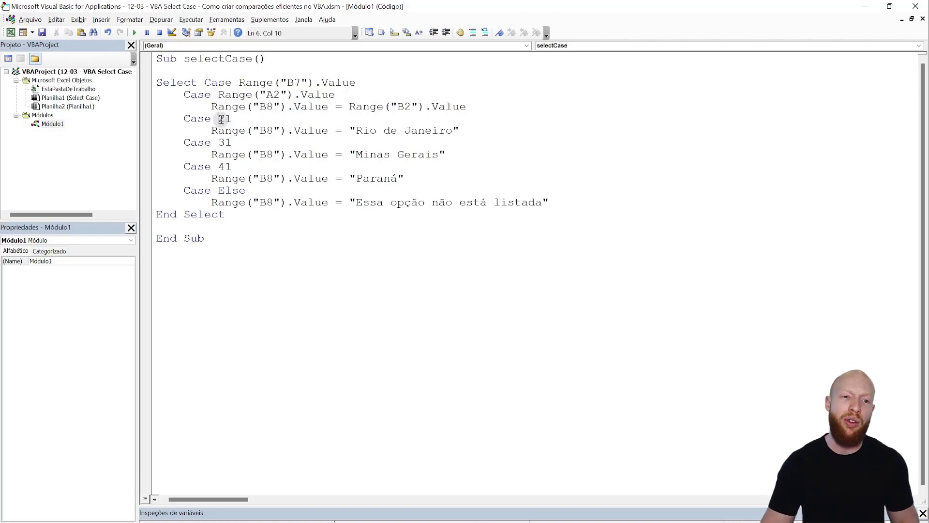
key(ctrl+v)
click(280, 118)
key(BackSpace)
text(3)
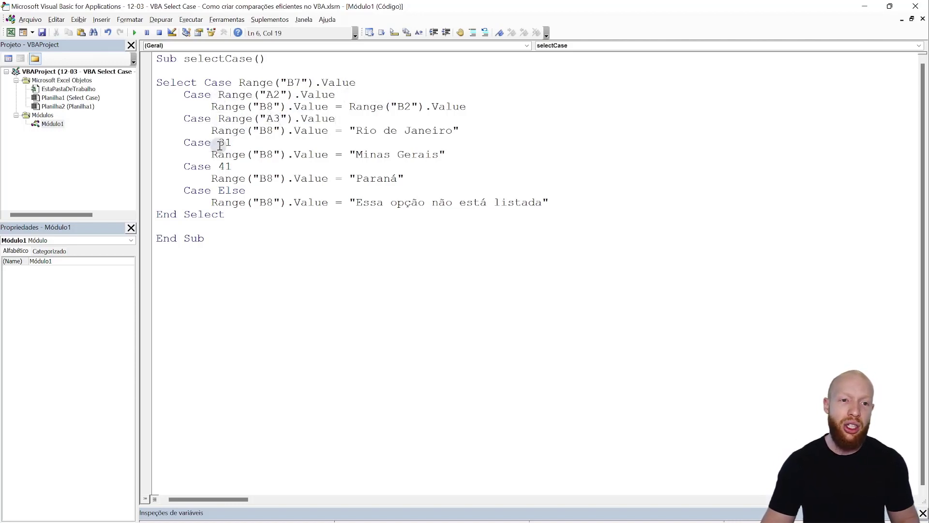
double_click(222, 143)
key(ctrl+v)
text(4)
double_click(225, 166)
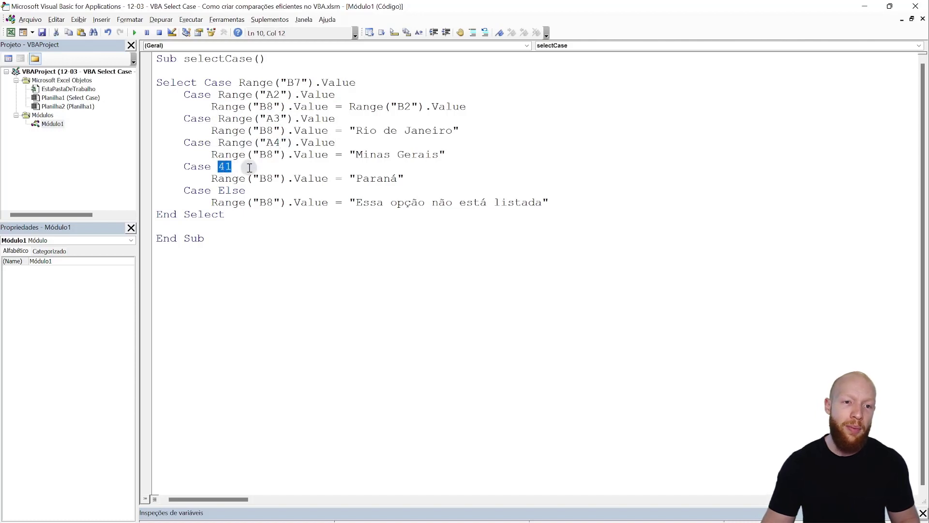
key(ctrl+v)
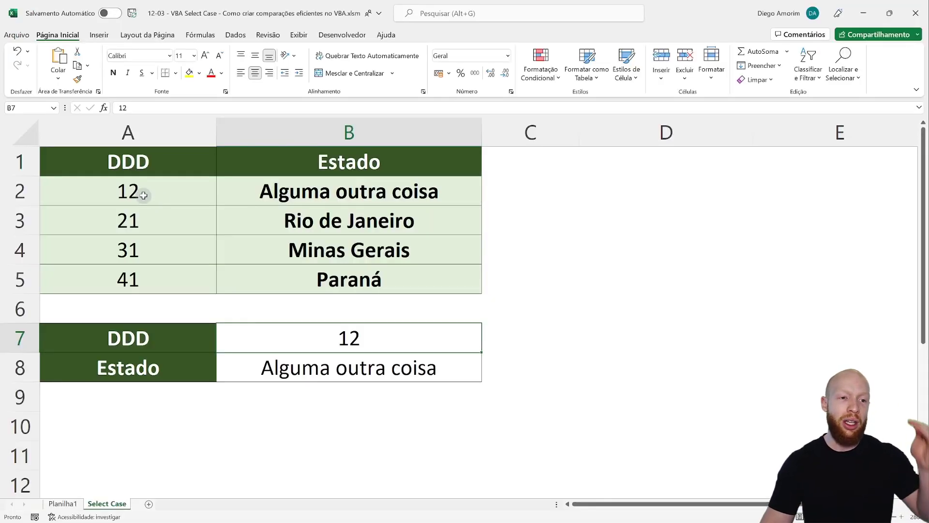
Check DDD cells A3–A5 on the sheet and restore A2 to 11 and B2 to São Paulo
click(145, 191)
click(150, 220)
click(149, 250)
click(149, 284)
click(144, 189)
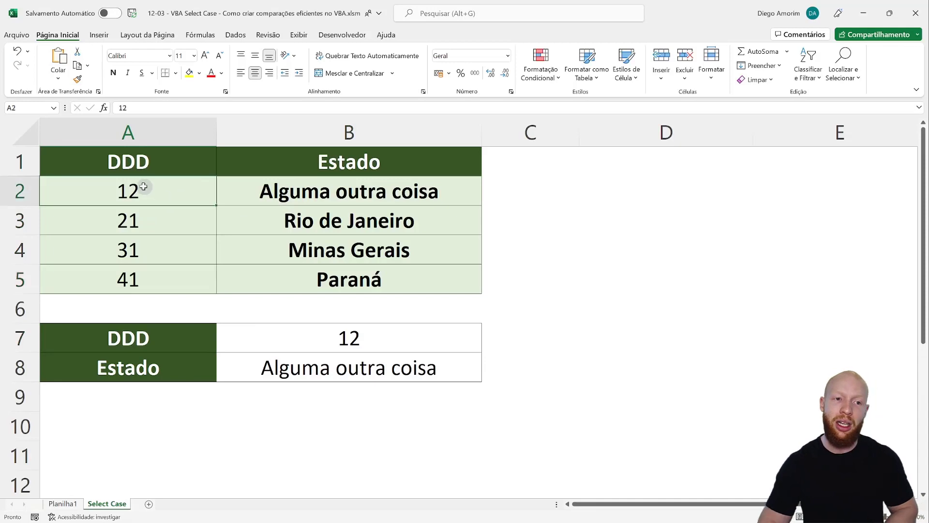
text(11)
key(Tab)
text(São)
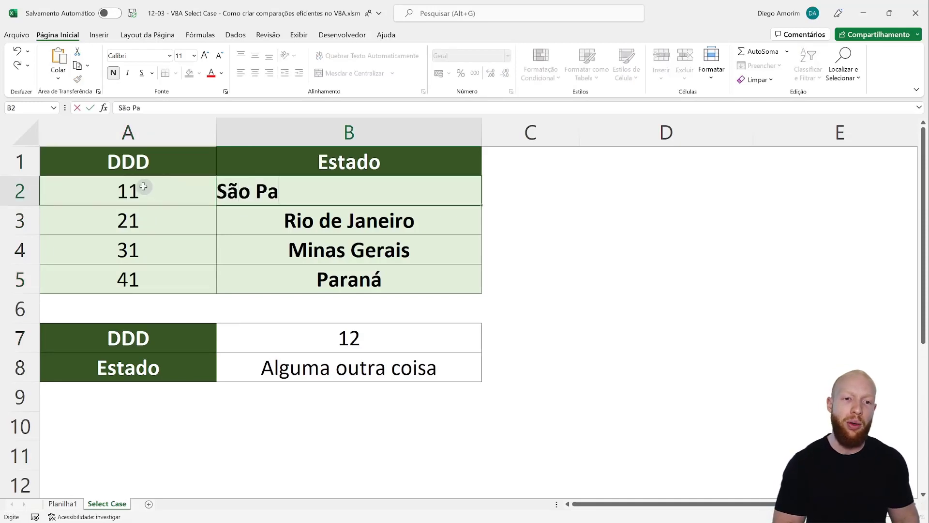
key(Return)
Replace Rio de Janeiro, Minas Gerais and Paraná with Range("B3"), Range("B4") and Range("B5") references
key(alt+F11)
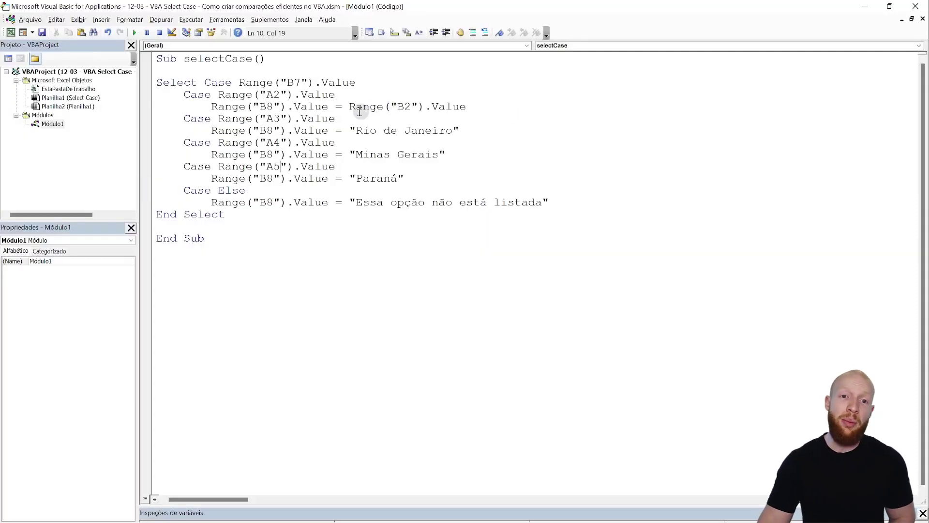
drag(352, 108, 482, 106)
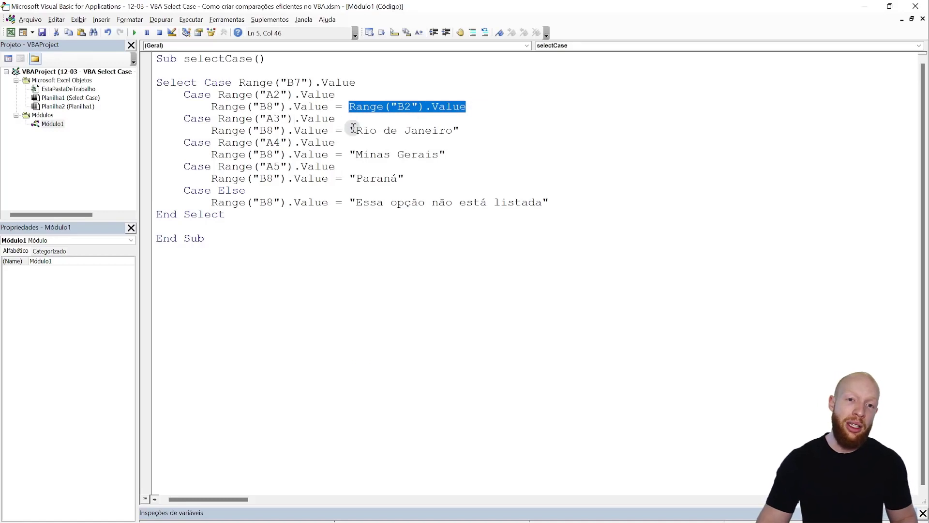
drag(352, 129, 462, 132)
key(ctrl+v)
key(BackSpace)
text(3)
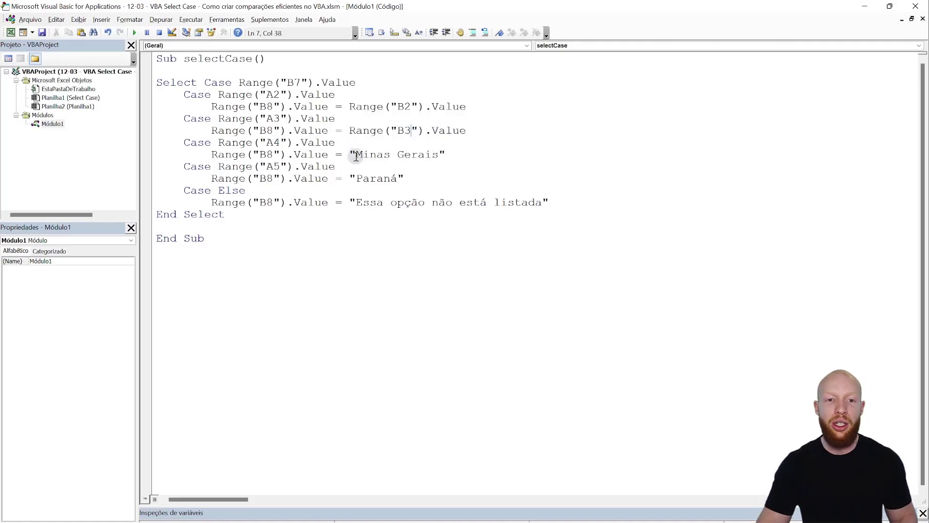
drag(351, 155, 489, 155)
key(ctrl+v)
text(5)
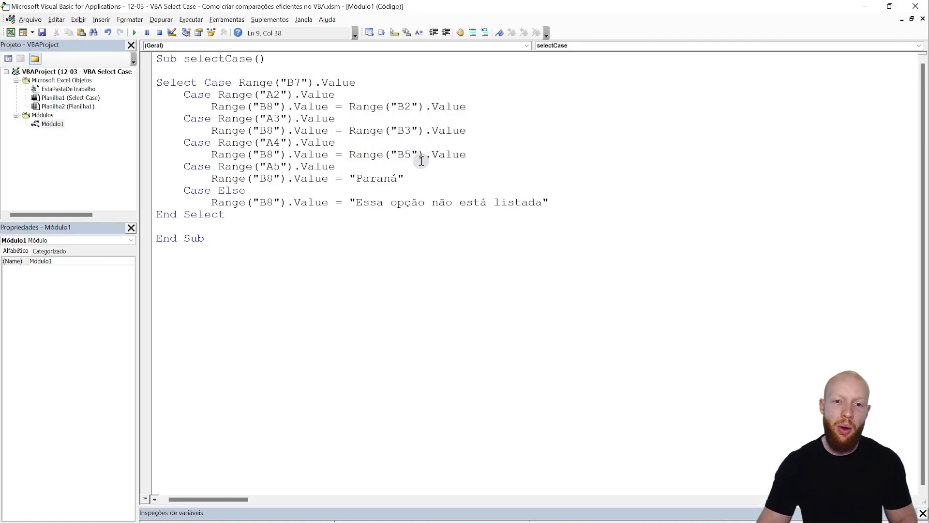
text(4)
drag(350, 179, 406, 181)
key(ctrl+v)
text(5)
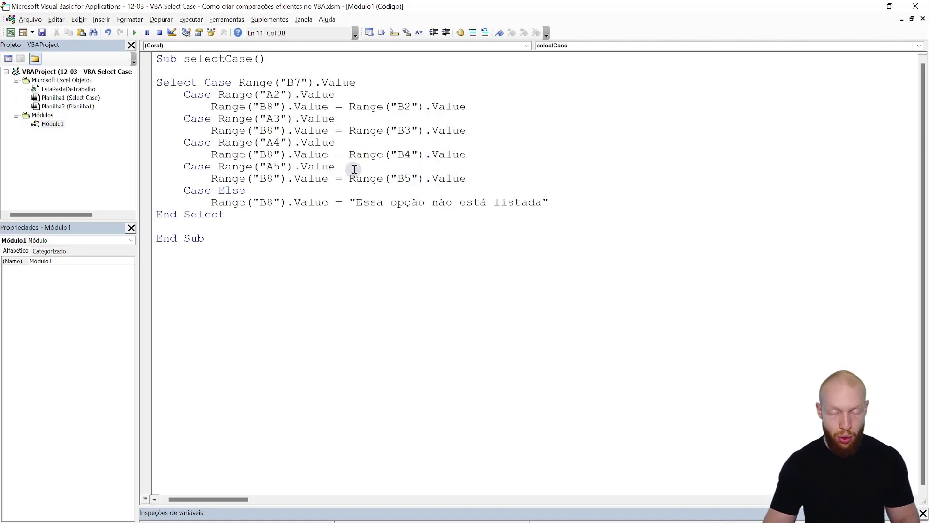
key(alt+F11)
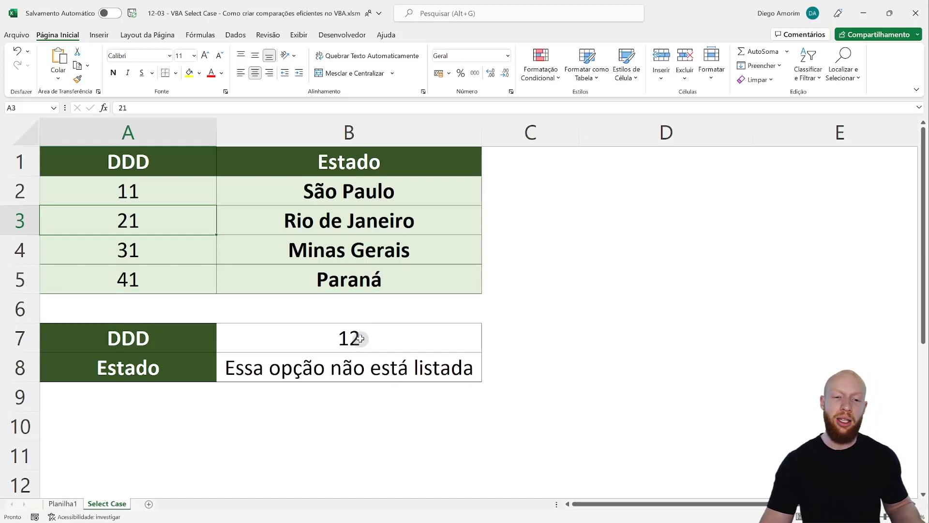
Enter 11 as the DDD in B7 and run selectCase so B8 returns São Paulo
click(361, 339)
text(11)
key(Return)
key(alt+F11)
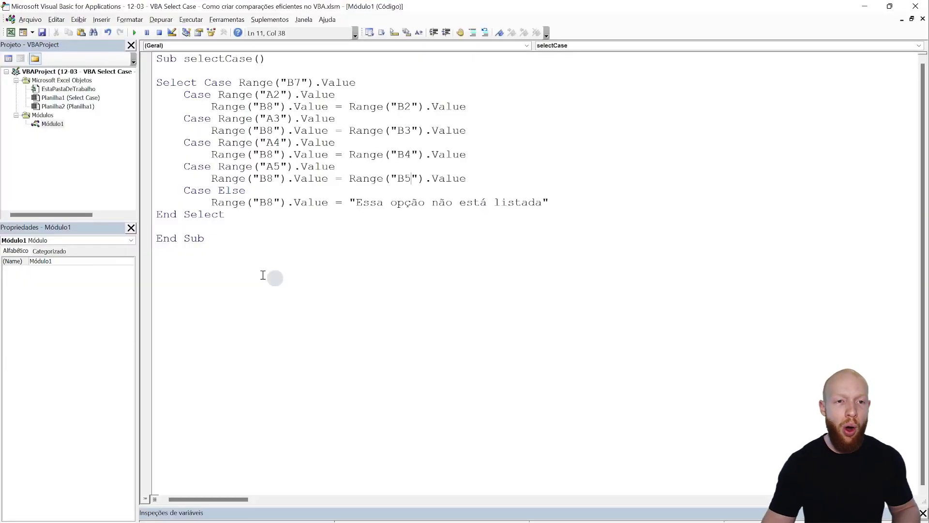
key(alt+F11)
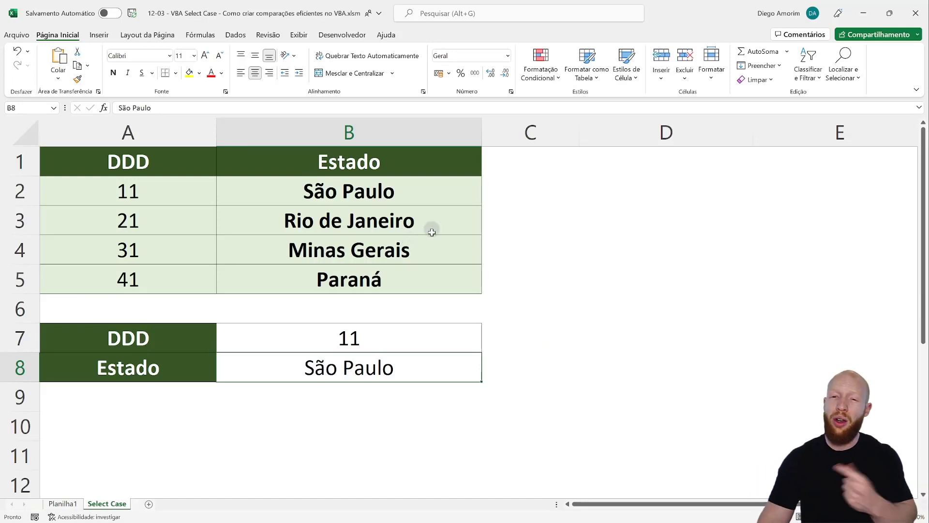
click(515, 165)
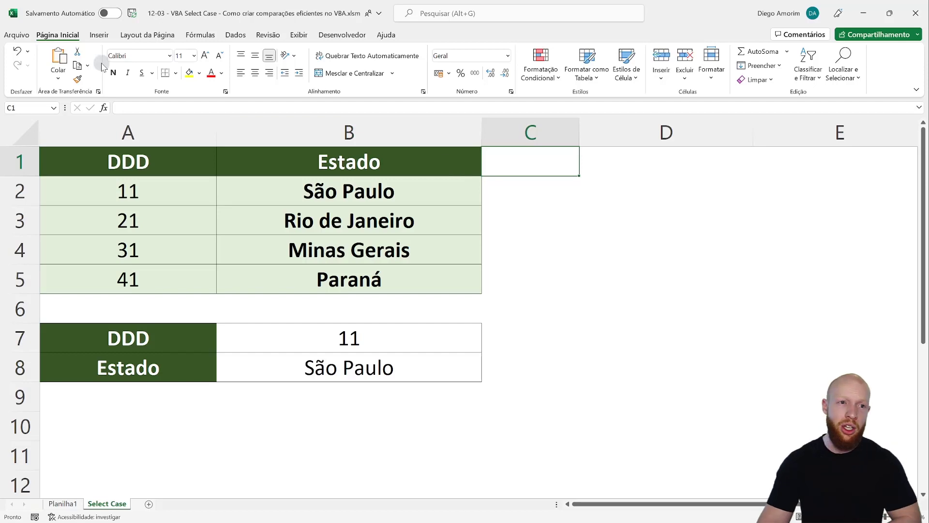
Draw a rounded-rectangle shape over cell C1 and widen column C so the Executar label fits
click(99, 36)
click(148, 63)
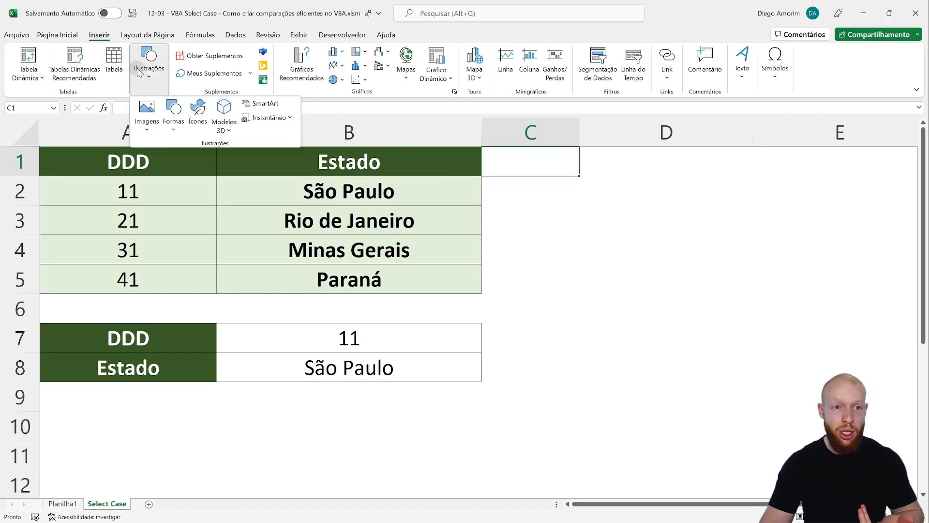
click(175, 116)
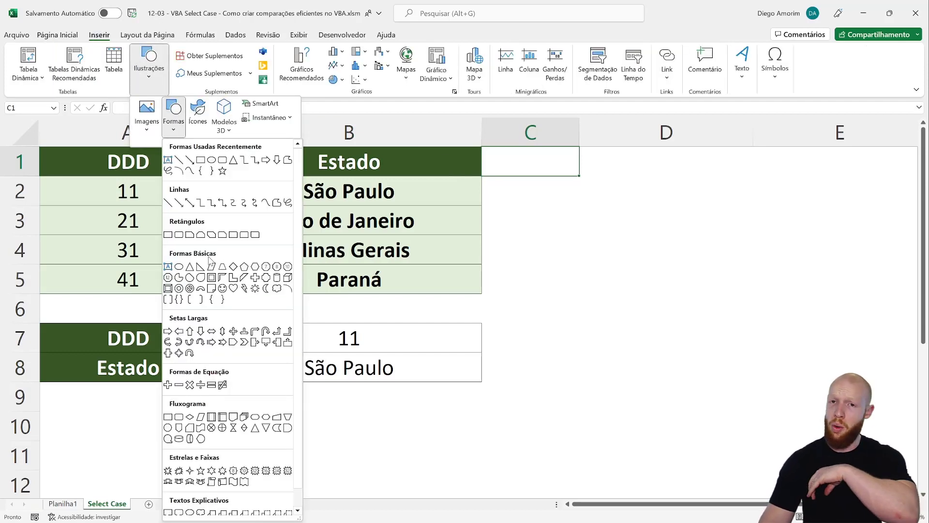
click(223, 160)
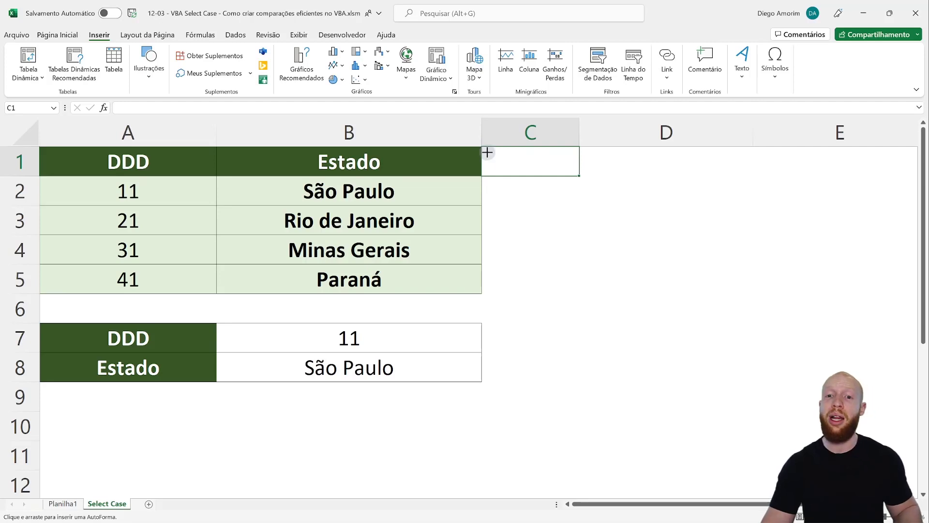
drag(487, 153, 560, 177)
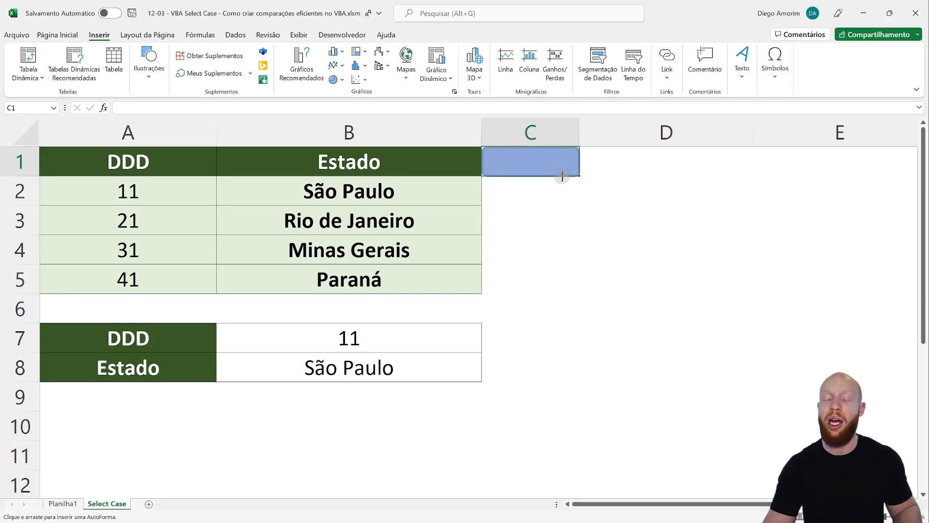
mouse_move(563, 179)
mouse_down()
mouse_move(569, 251)
mouse_move(566, 216)
mouse_move(559, 283)
mouse_up()
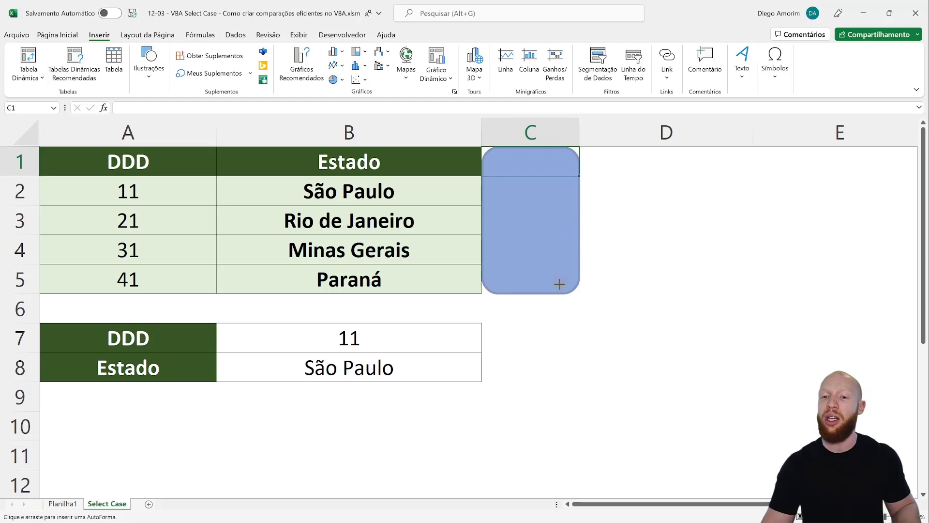
drag(637, 290, 694, 291)
mouse_move(836, 290)
mouse_down()
mouse_move(846, 284)
mouse_move(599, 175)
mouse_move(581, 175)
mouse_up()
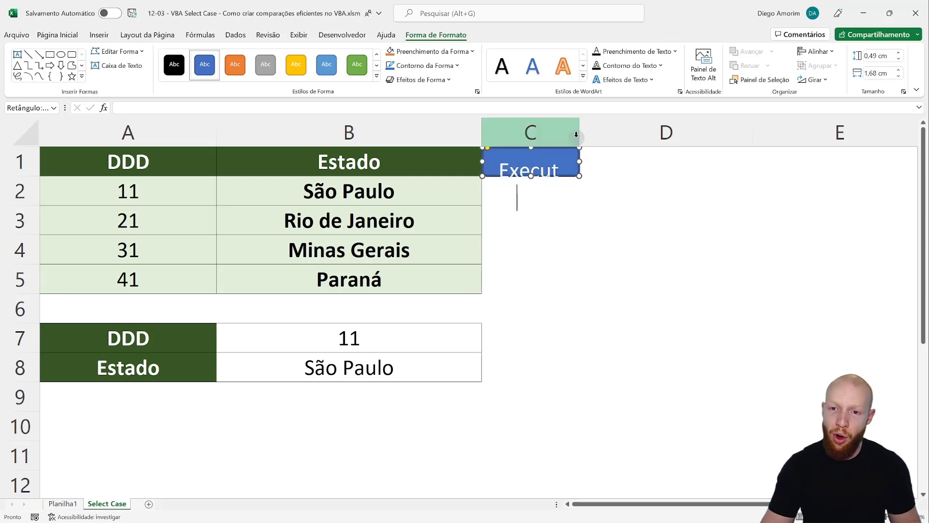
drag(576, 133, 601, 132)
click(610, 183)
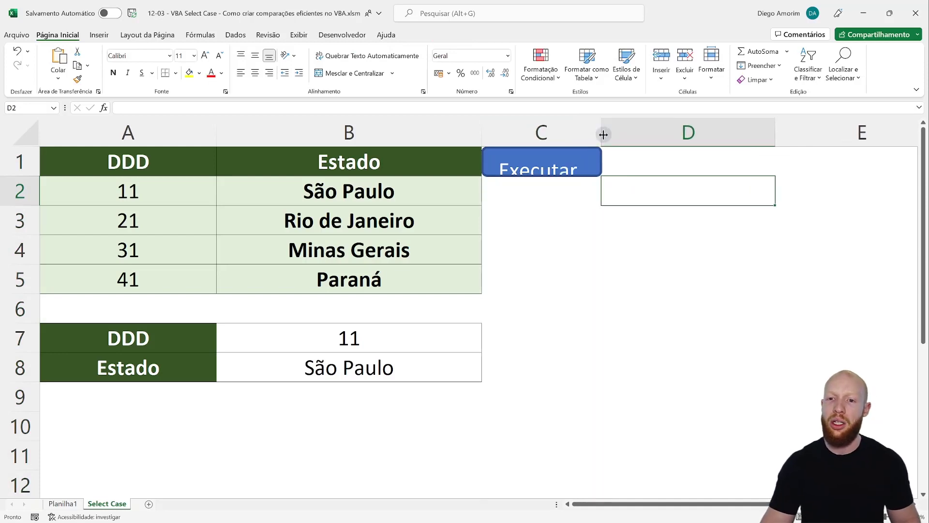
Centre the Executar label vertically and horizontally within the button
click(588, 172)
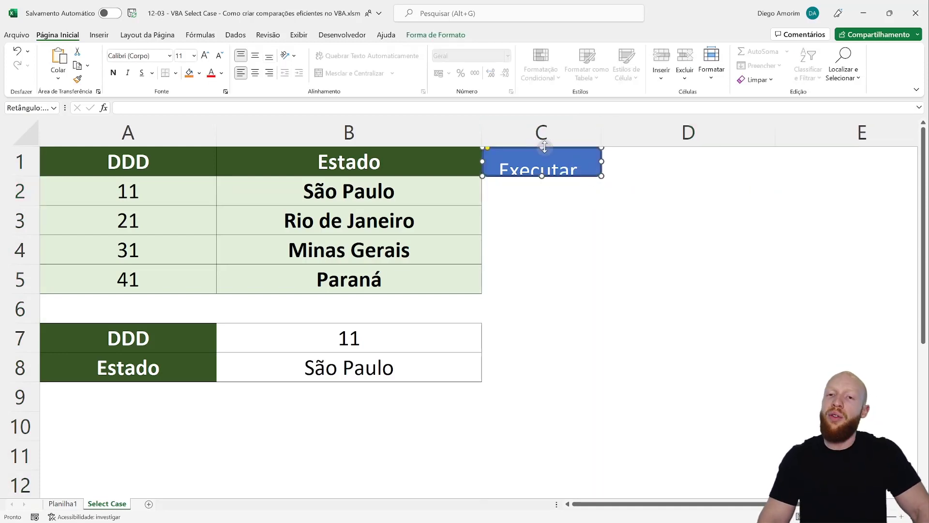
click(256, 57)
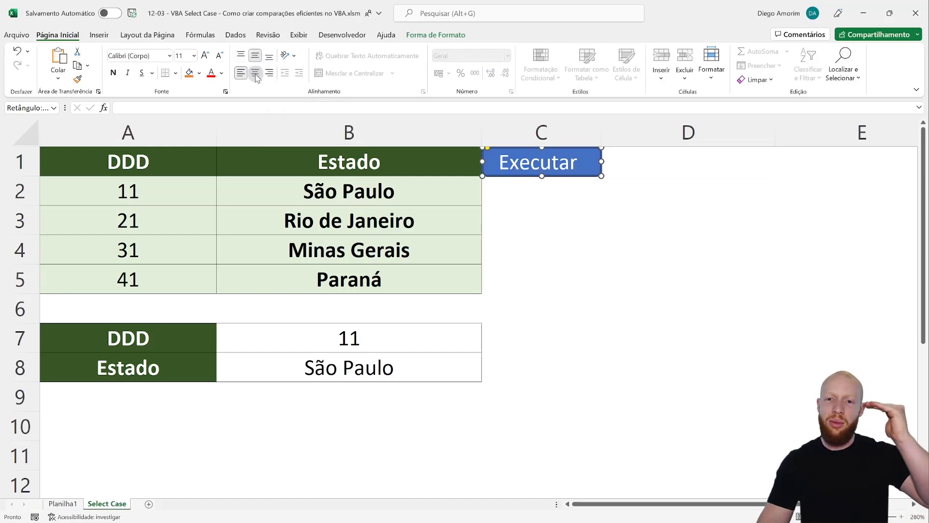
click(256, 73)
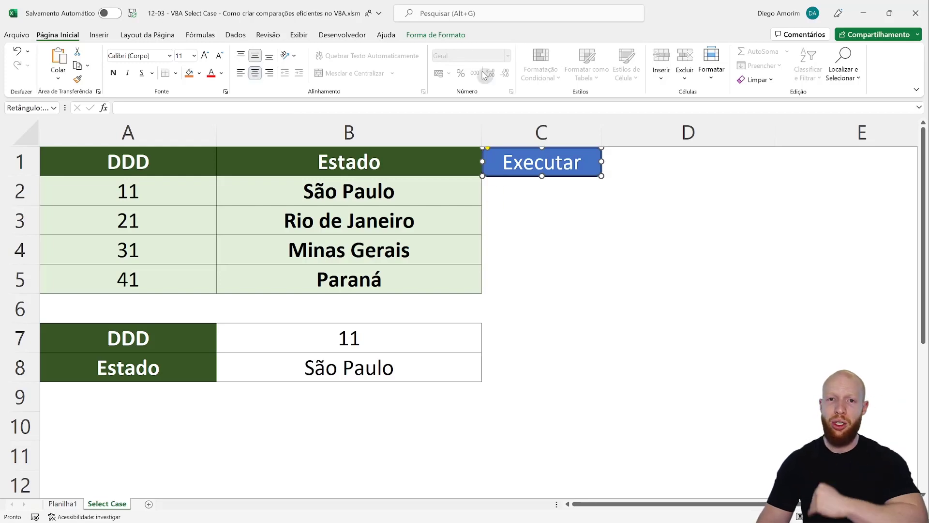
Apply a 3D preset shape effect to the Executar button
click(446, 35)
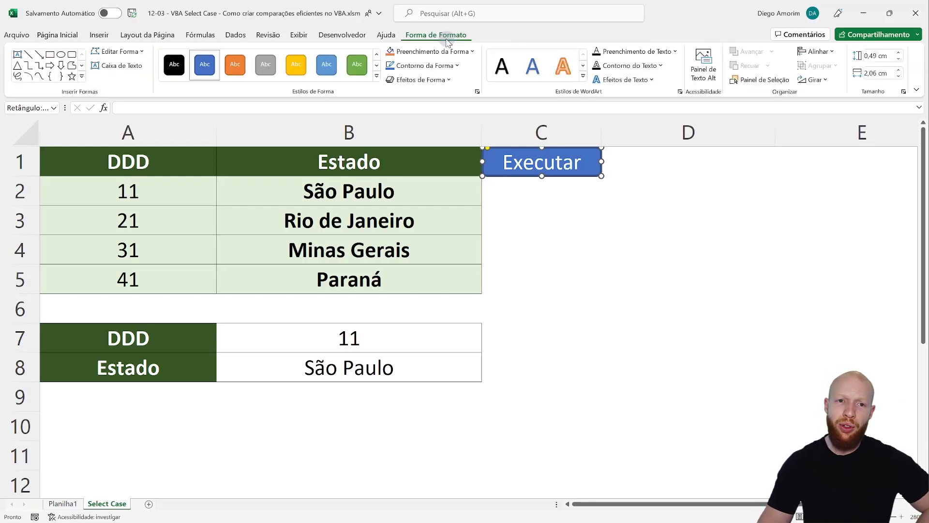
click(421, 80)
mouse_move(436, 108)
click(516, 170)
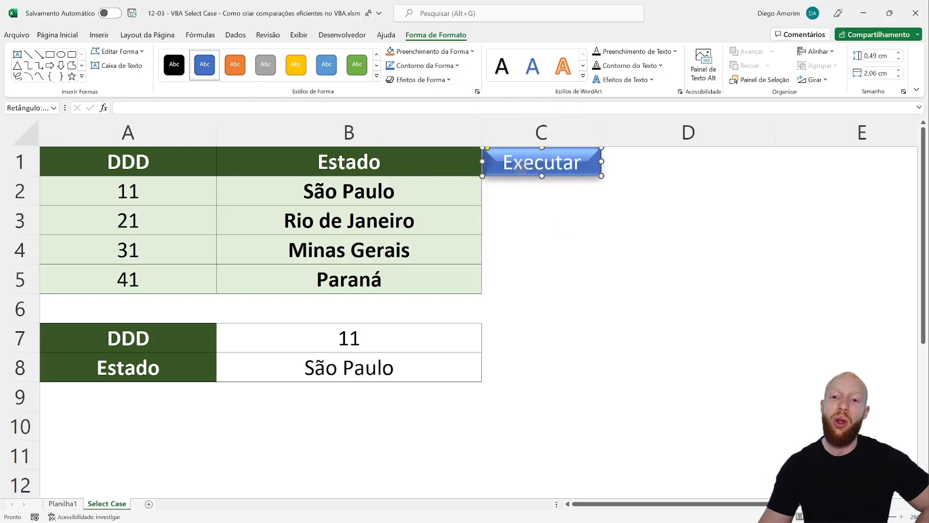
click(631, 289)
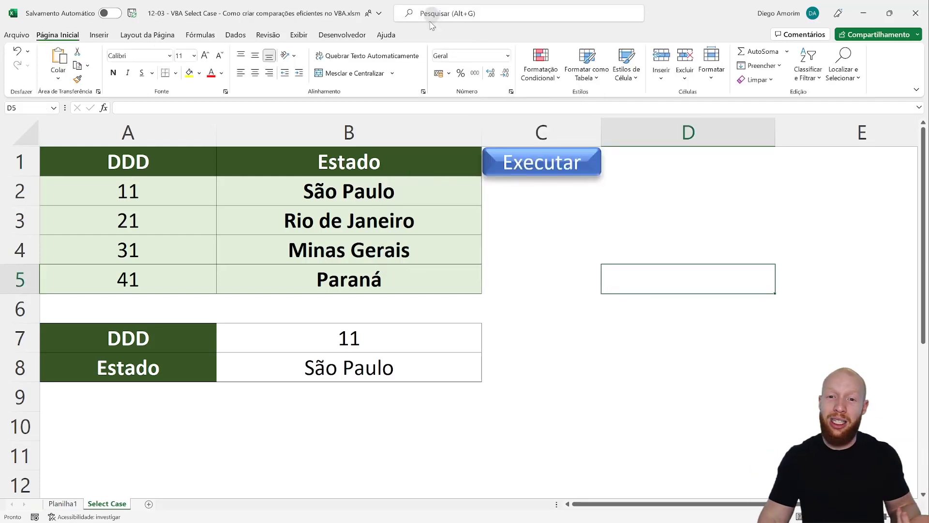
Fill the Executar button with dark green and try pressing it
click(529, 166)
click(419, 79)
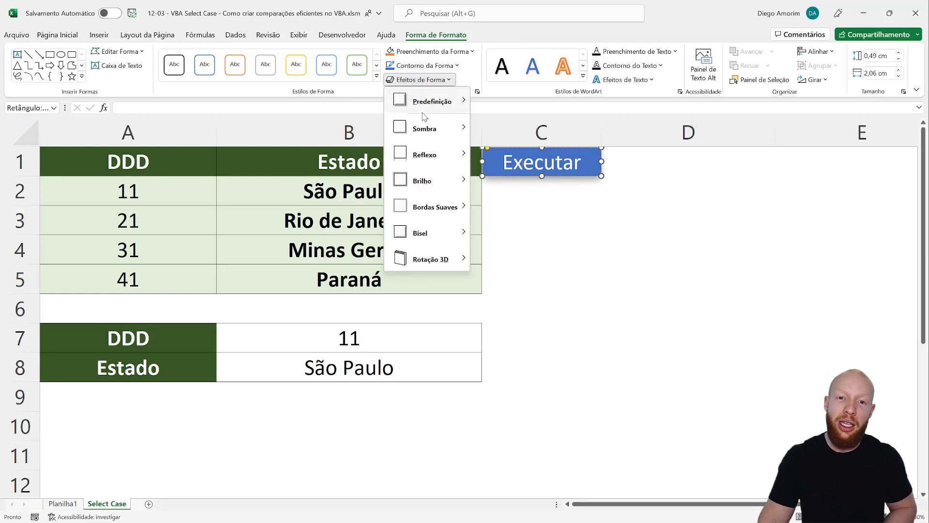
mouse_move(432, 101)
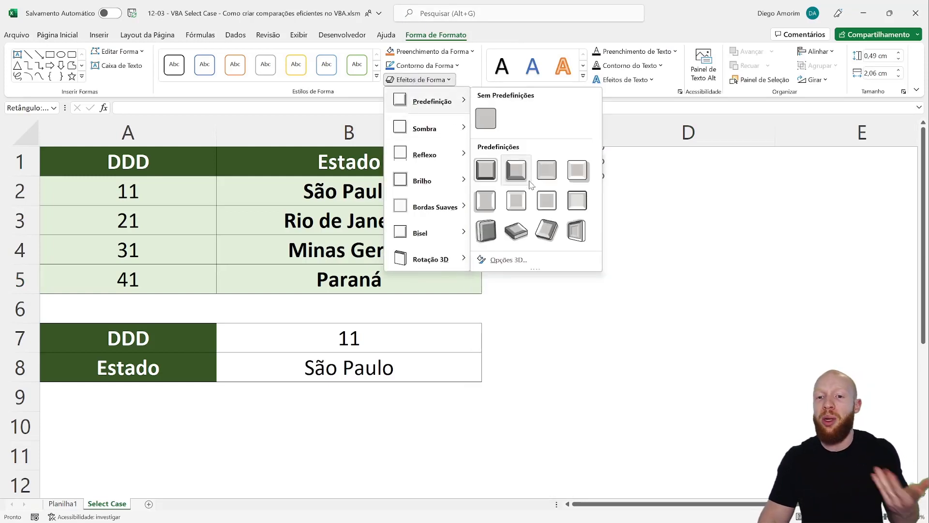
click(450, 52)
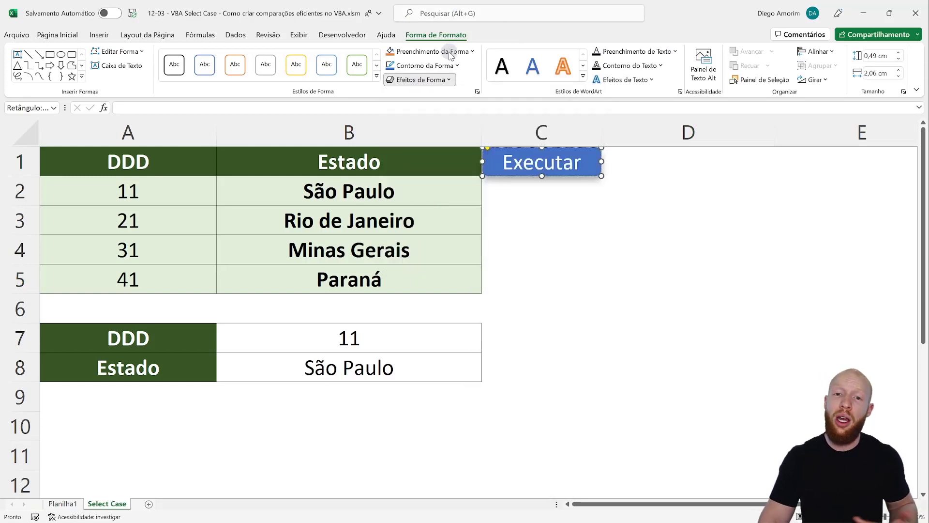
click(474, 138)
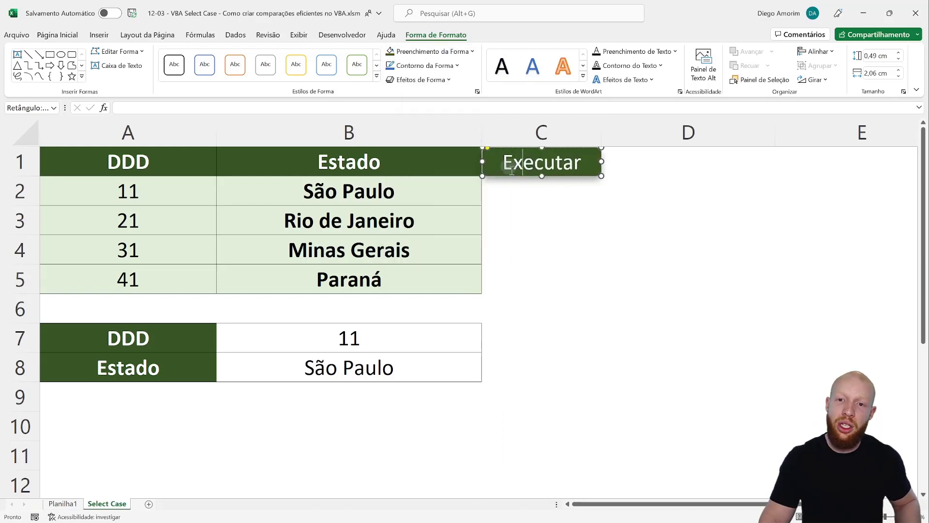
click(549, 220)
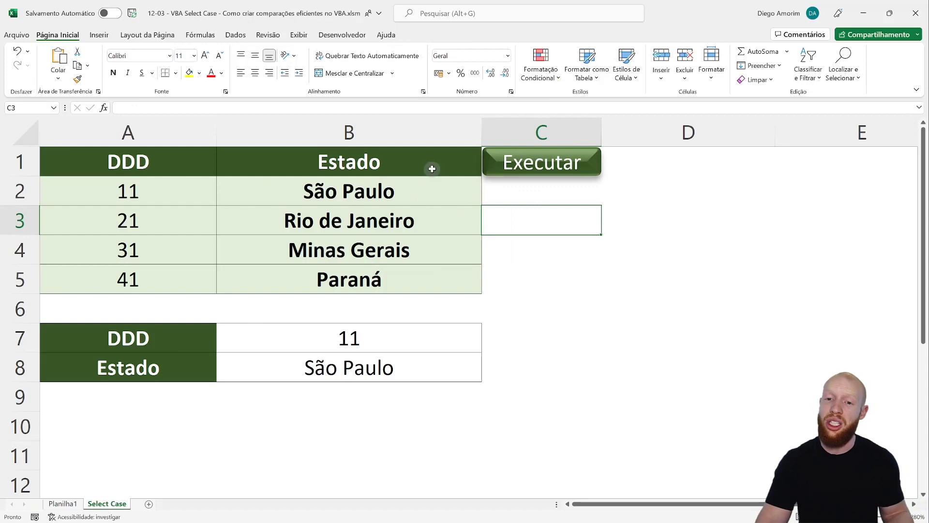
click(561, 165)
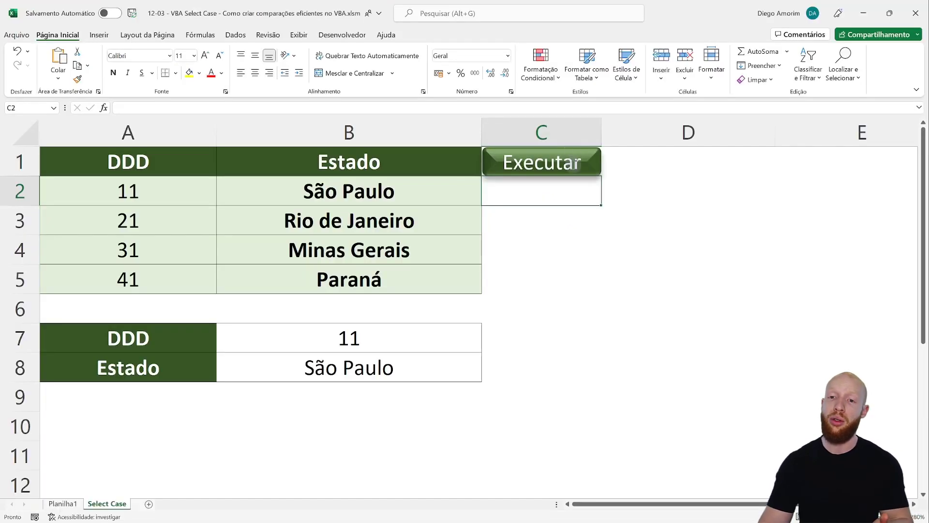
Assign the selectCase macro to the Executar button through Atribuir macro
right_click(564, 165)
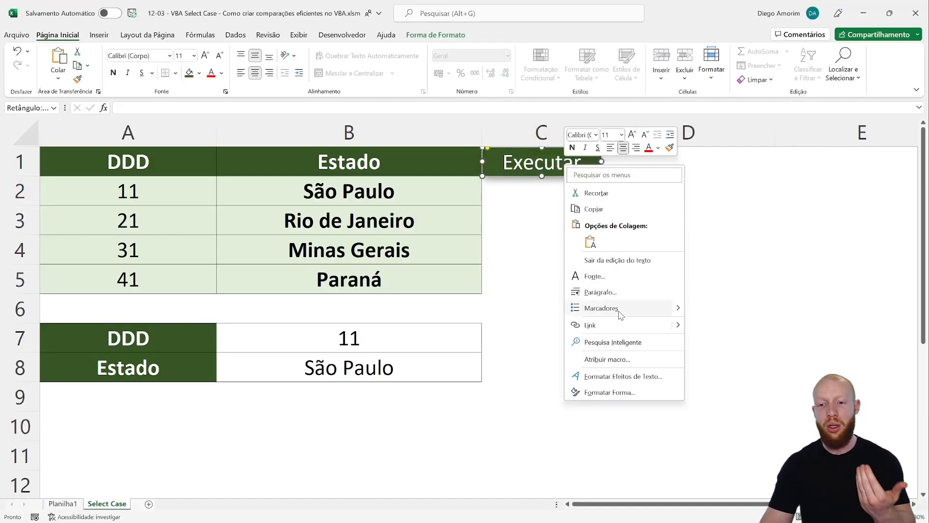
click(621, 358)
click(535, 287)
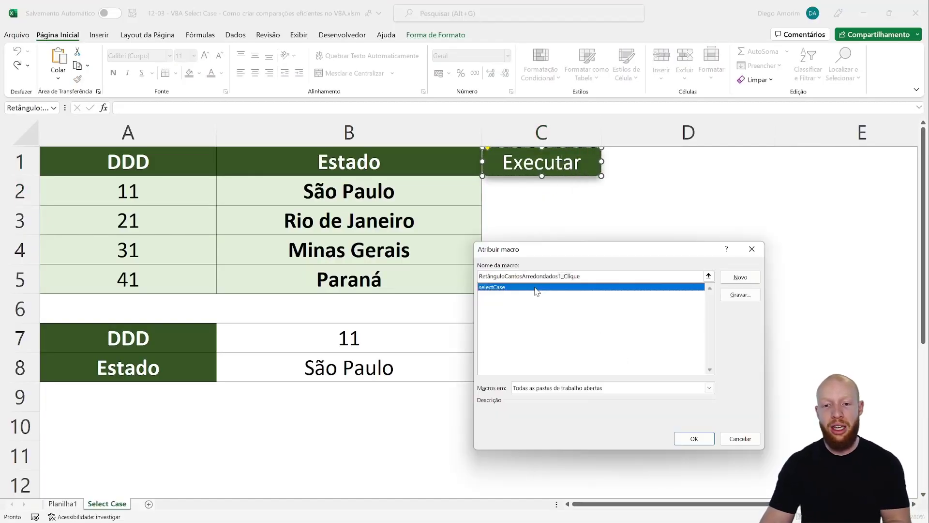
key(Return)
click(589, 217)
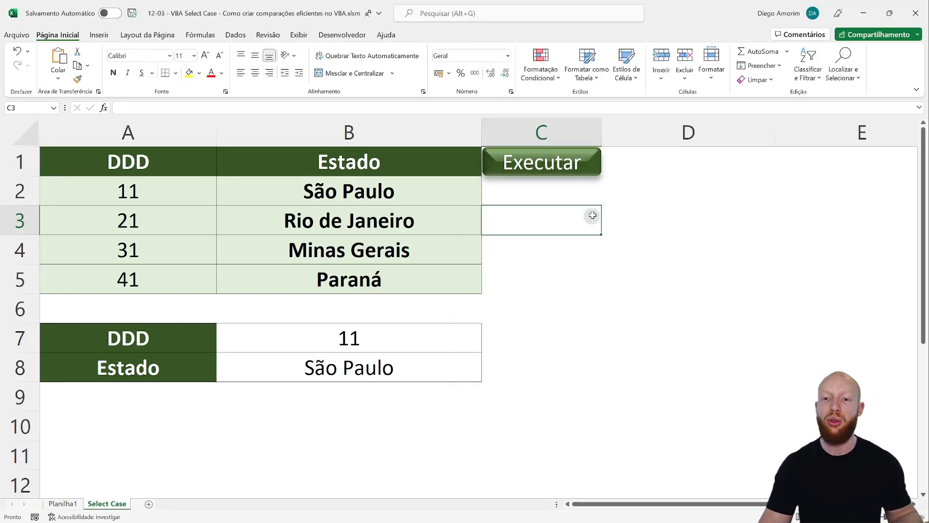
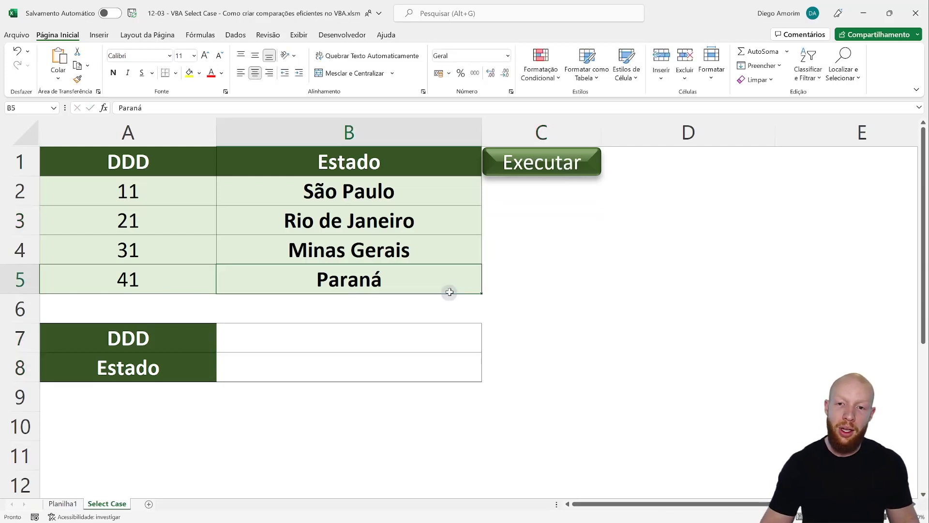
Run the Executar state lookup, then enter DDD 31 in B7 and run it again
click(583, 163)
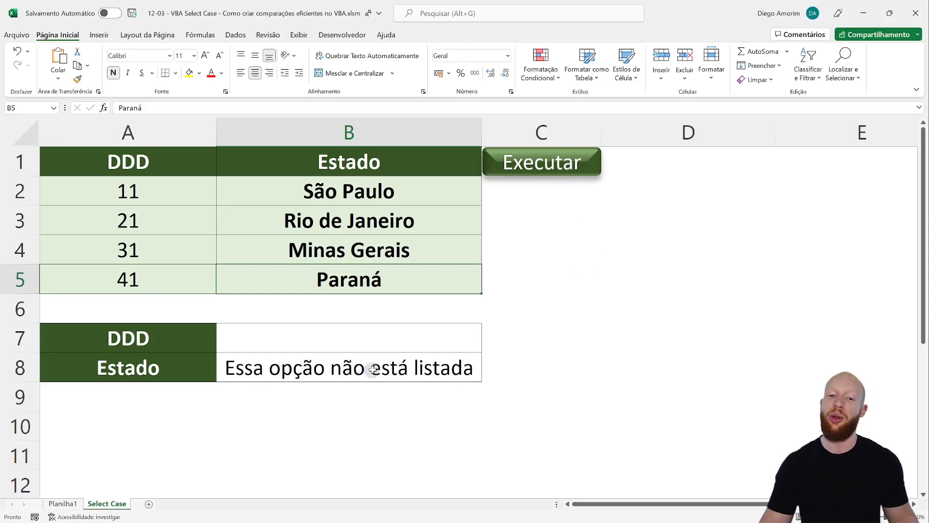
click(372, 371)
click(389, 340)
text(31)
key(Return)
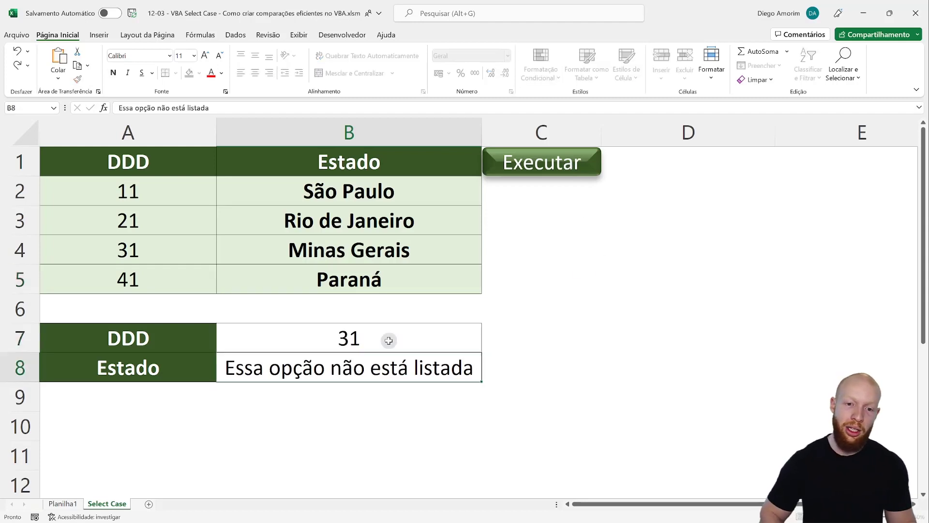
click(577, 162)
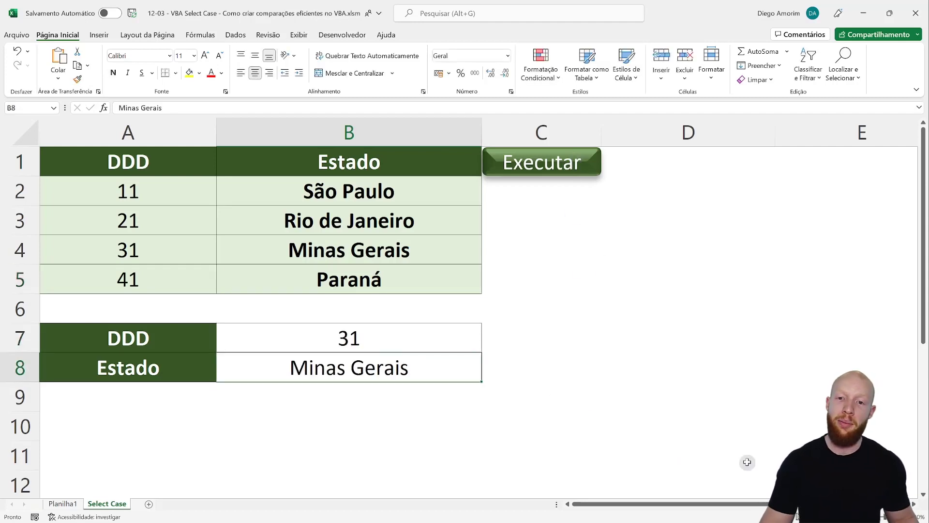
Change the DDD code in B7 to 41 and run the lookup
click(369, 337)
text(41)
key(Return)
click(544, 174)
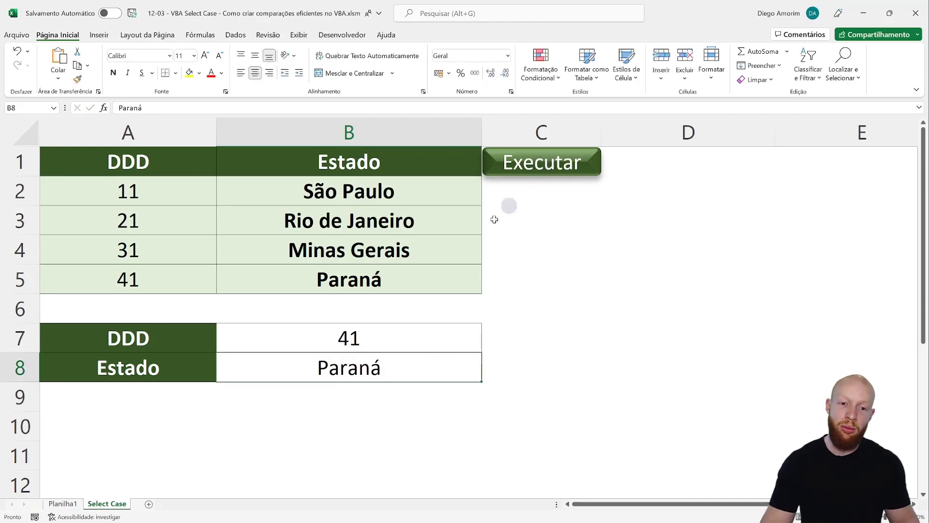
Clear B7, run the lookup with no DDD code, then switch to Planilha1
click(392, 333)
key(Delete)
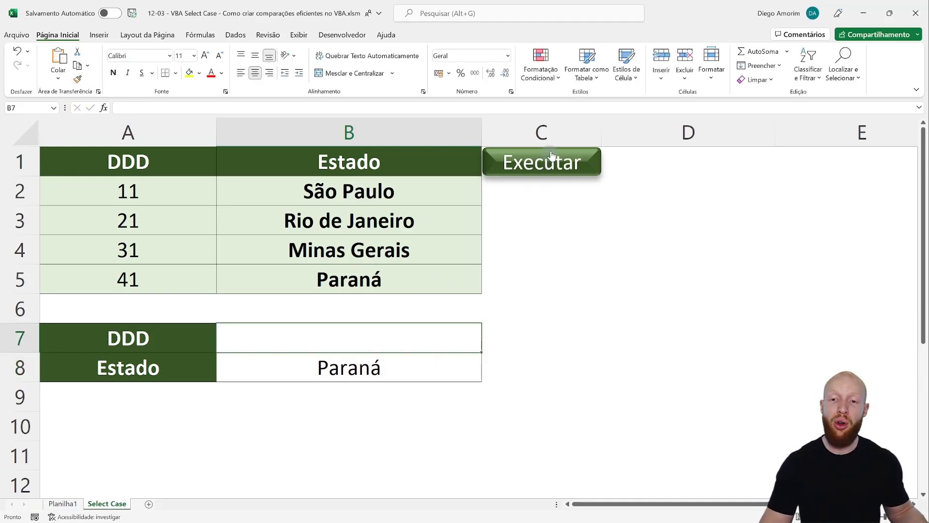
click(564, 166)
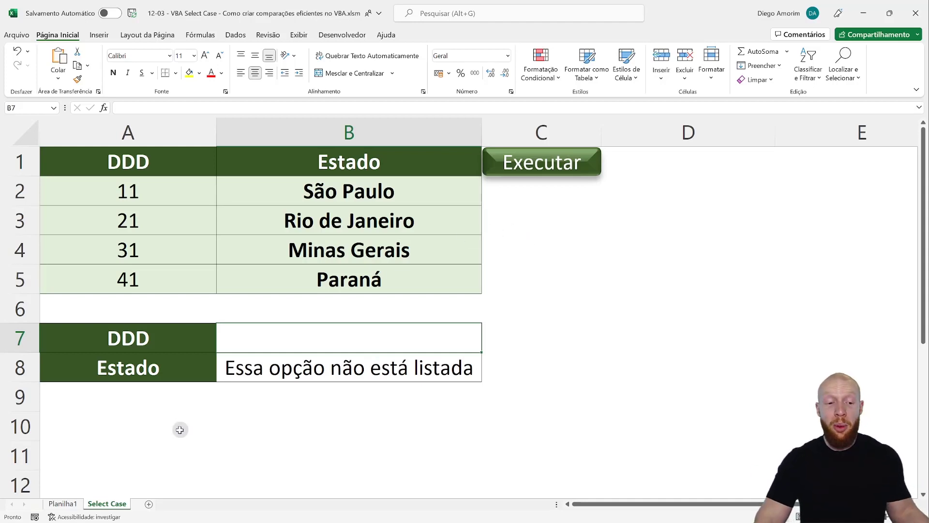
click(58, 504)
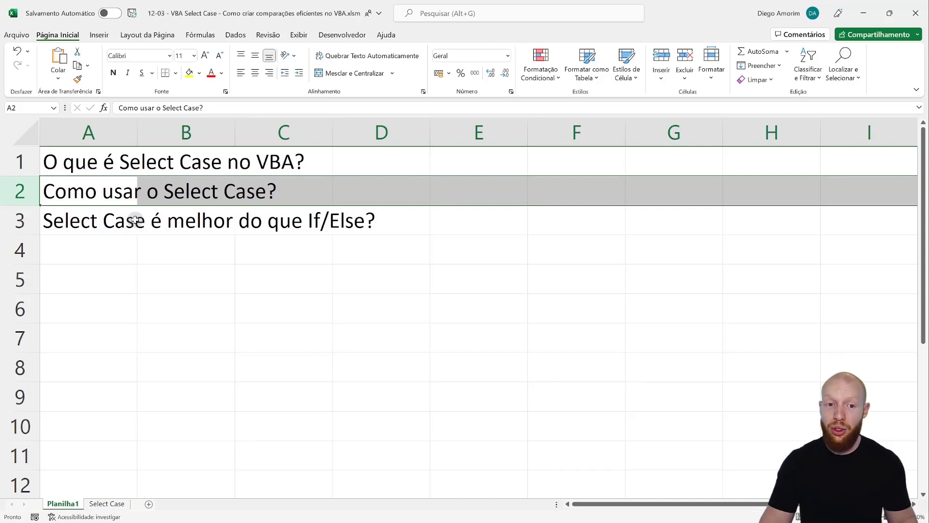
Open the Visual Basic editor (Alt+F11) to view the selectCase macro in Módulo1
key(alt+F11)
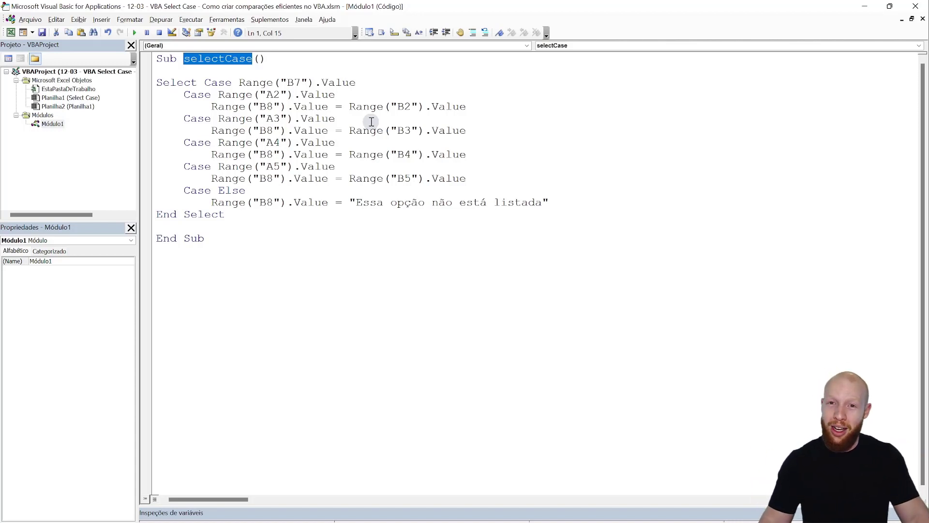
Return from the VBA editor to the Select Case sheet with the DDD and Estado table
key(alt+F11)
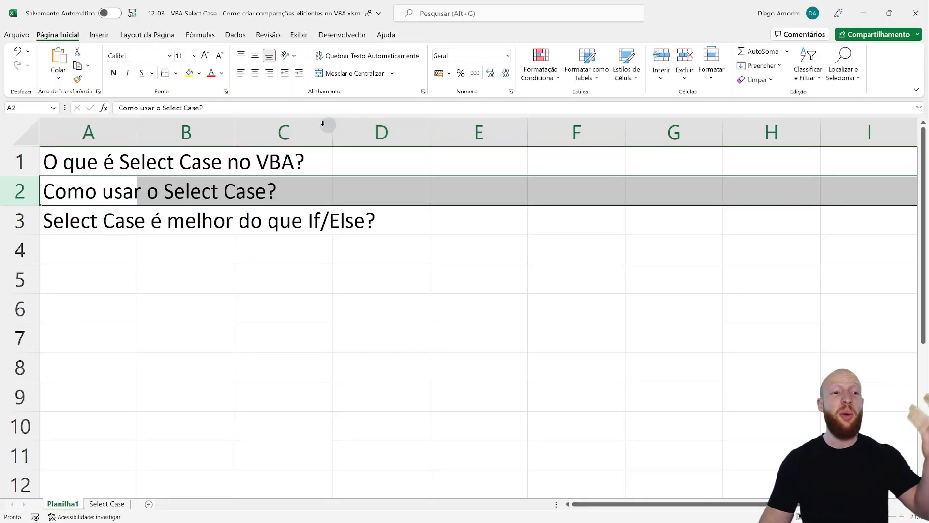
click(113, 505)
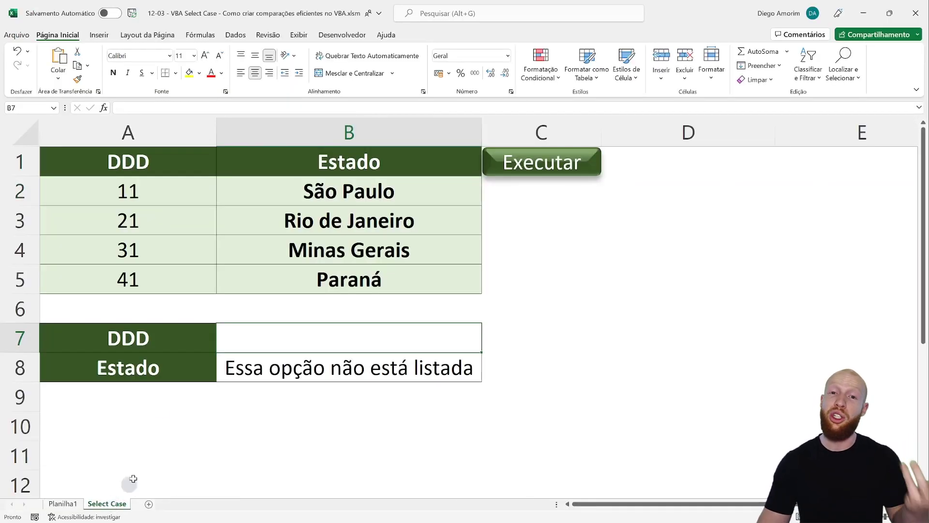